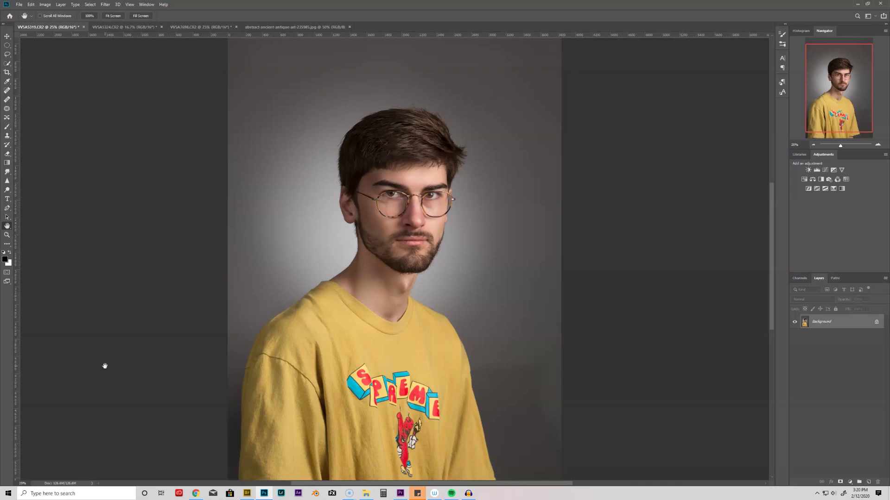
# Add a Selective Color adjustment to the yellow-shirt portrait, setting Neutrals to cyan +33, magenta +17 and yellow -1
pyautogui.click(113, 27)
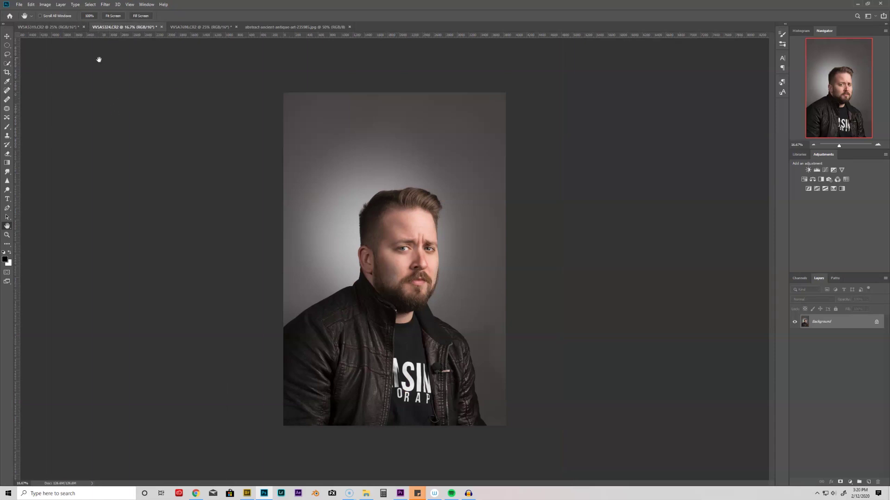
pyautogui.click(69, 26)
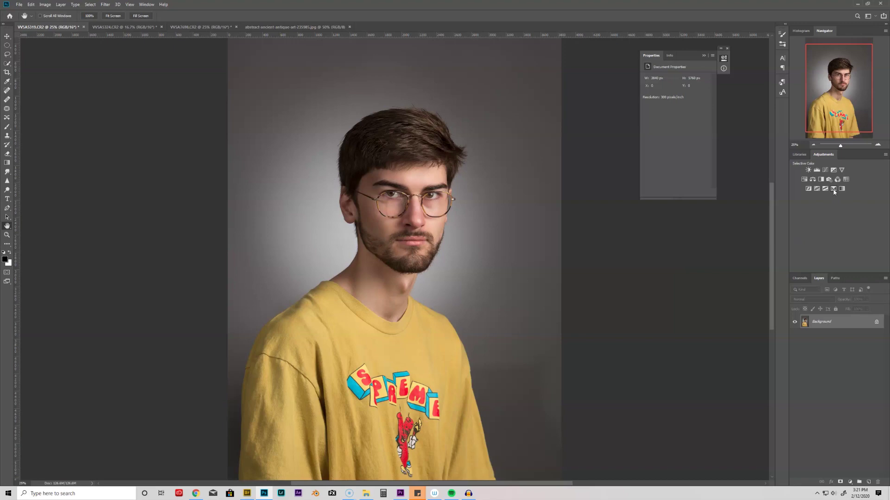
pyautogui.click(834, 189)
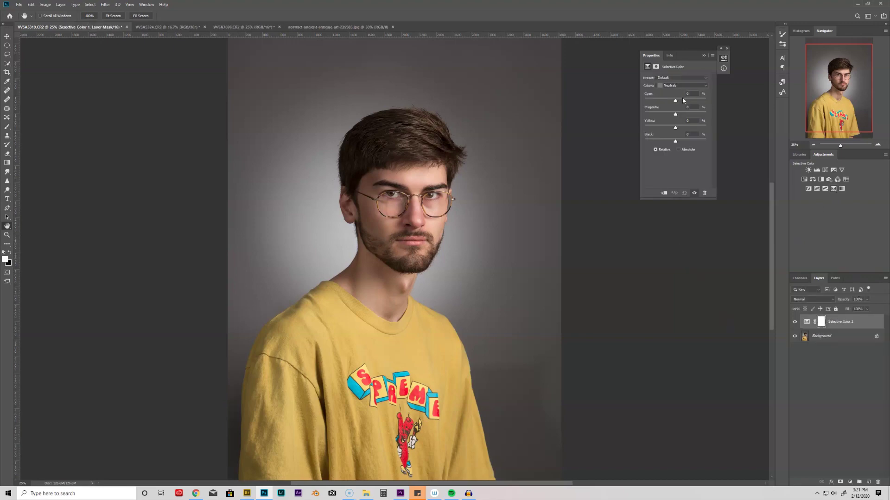
pyautogui.click(669, 87)
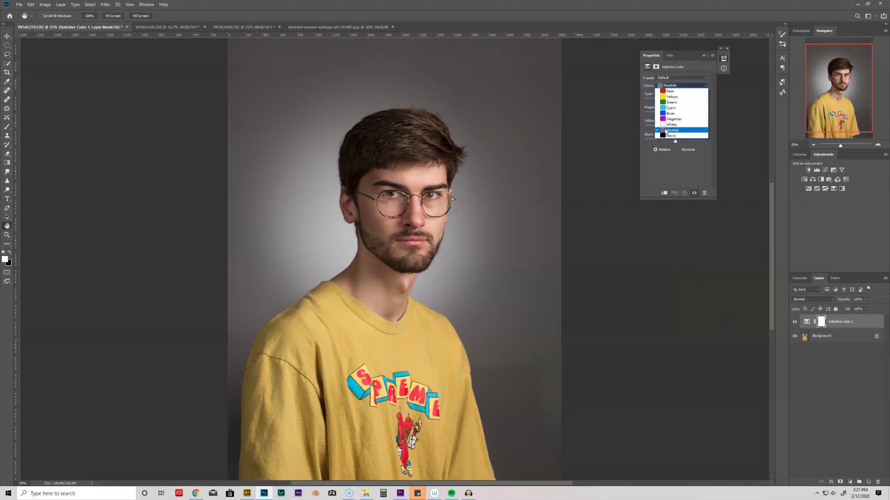
pyautogui.click(671, 130)
pyautogui.moveTo(674, 103)
pyautogui.mouseDown()
pyautogui.moveTo(682, 103)
pyautogui.moveTo(665, 130)
pyautogui.moveTo(674, 130)
pyautogui.moveTo(680, 100)
pyautogui.moveTo(675, 129)
pyautogui.moveTo(688, 101)
pyautogui.mouseUp()
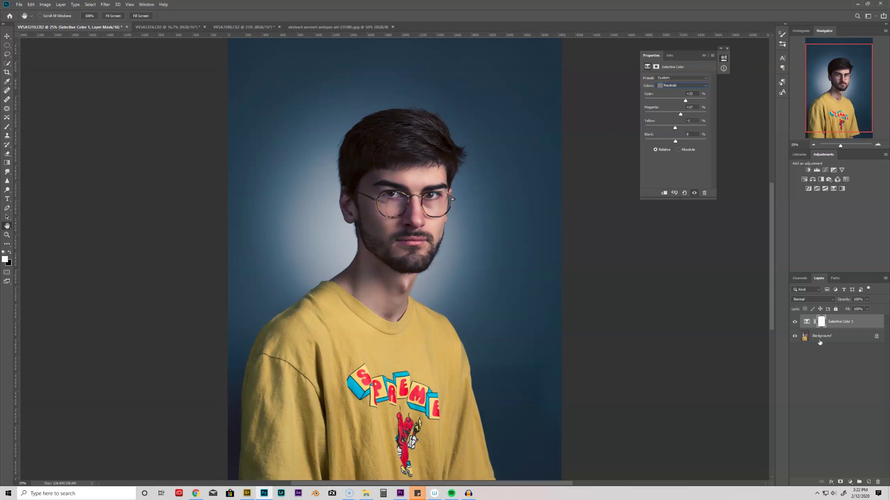
# Copy the Selective Color adjustment layer into the leather-jacket portrait and return to the yellow-shirt portrait
pyautogui.moveTo(846, 323); pyautogui.dragTo(400, 240)
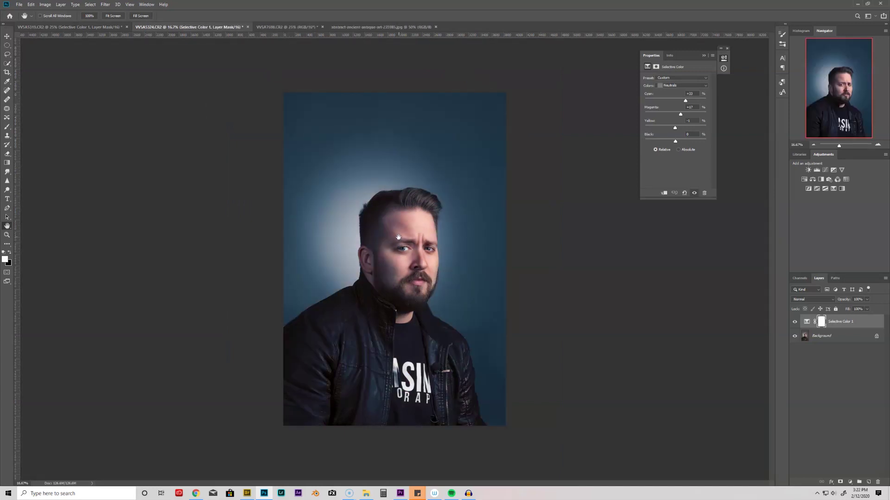
pyautogui.click(74, 28)
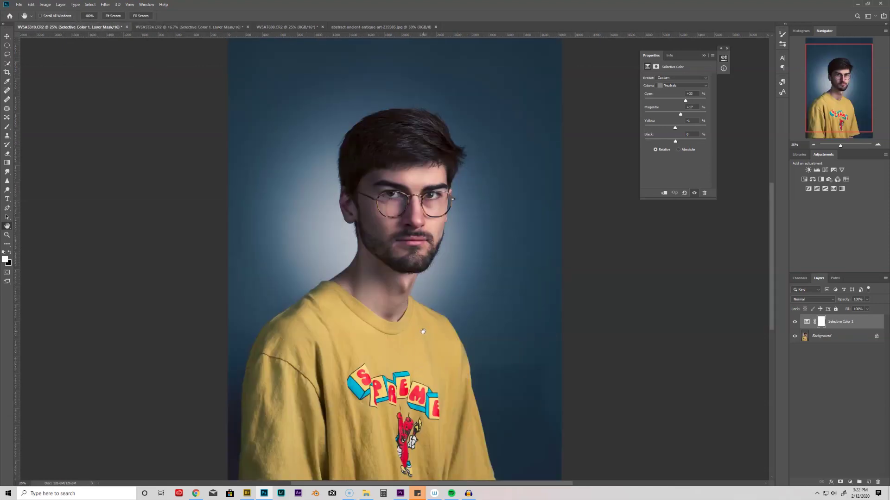
# Duplicate the yellow-shirt portrait's background layer and flip the copy horizontally
pyautogui.click(829, 341)
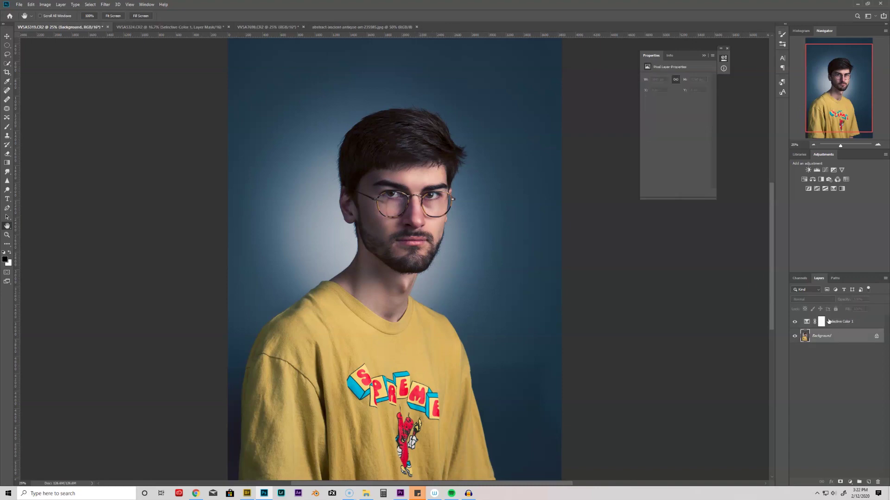
pyautogui.click(46, 5)
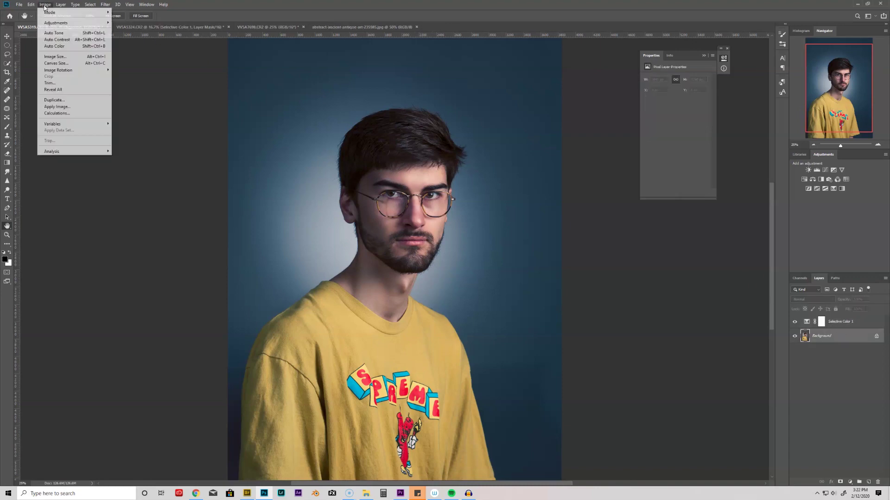
pyautogui.moveTo(31, 5)
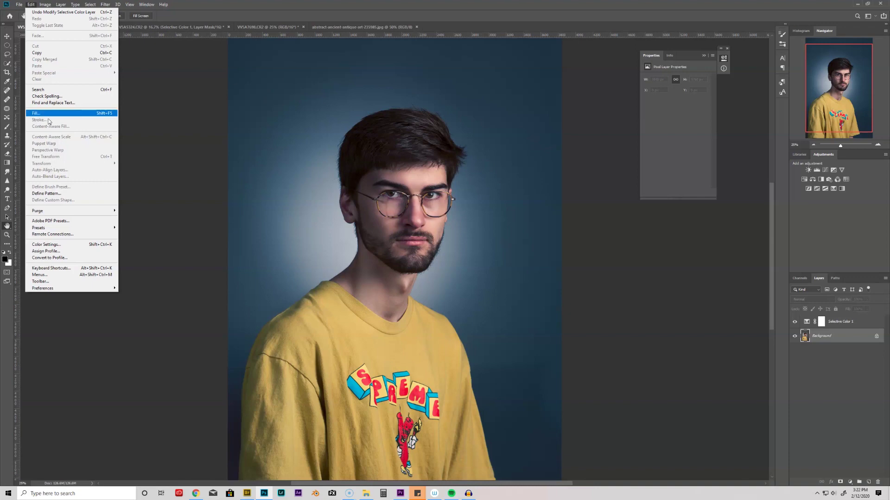
pyautogui.click(778, 319)
pyautogui.hotkey('ctrl', 'j')
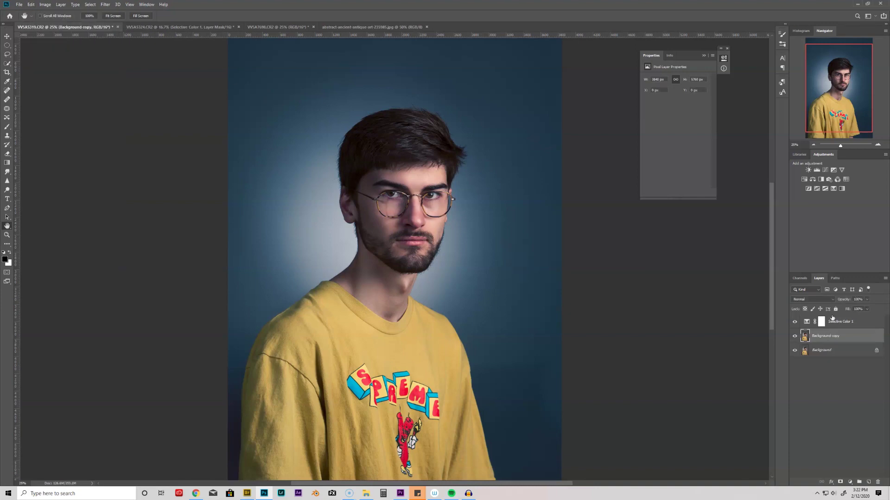
pyautogui.click(31, 5)
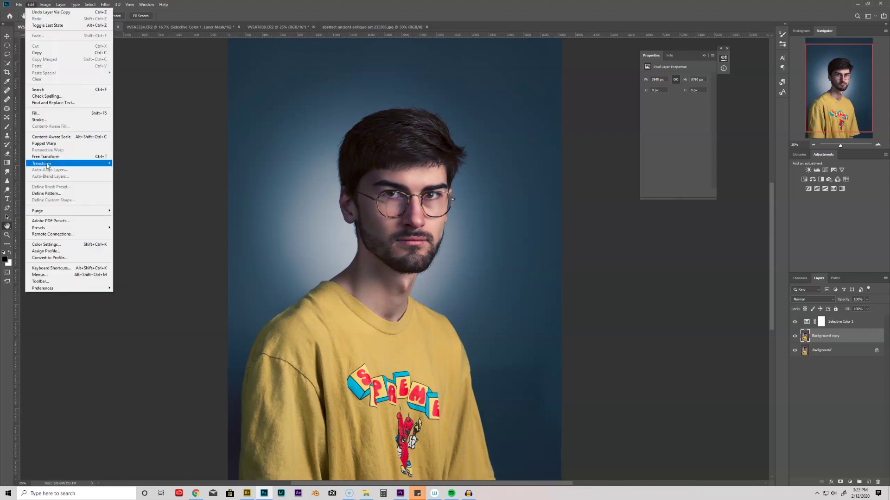
pyautogui.moveTo(48, 165)
pyautogui.click(139, 242)
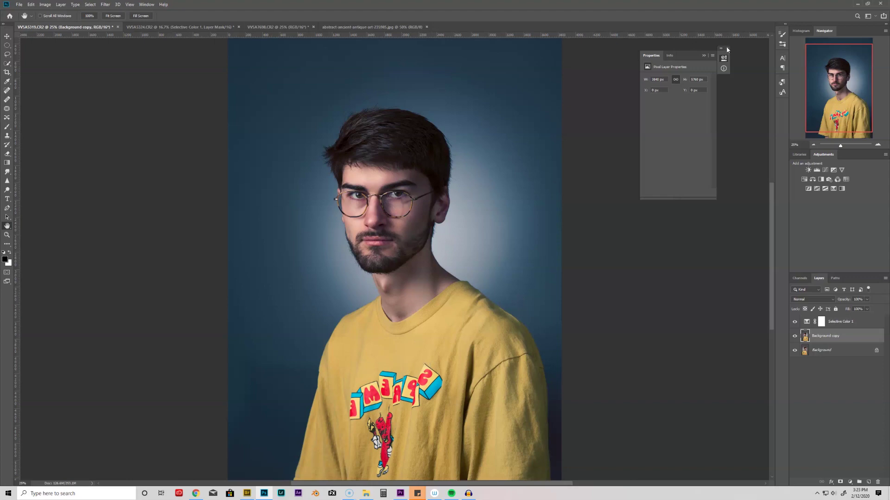
pyautogui.click(728, 48)
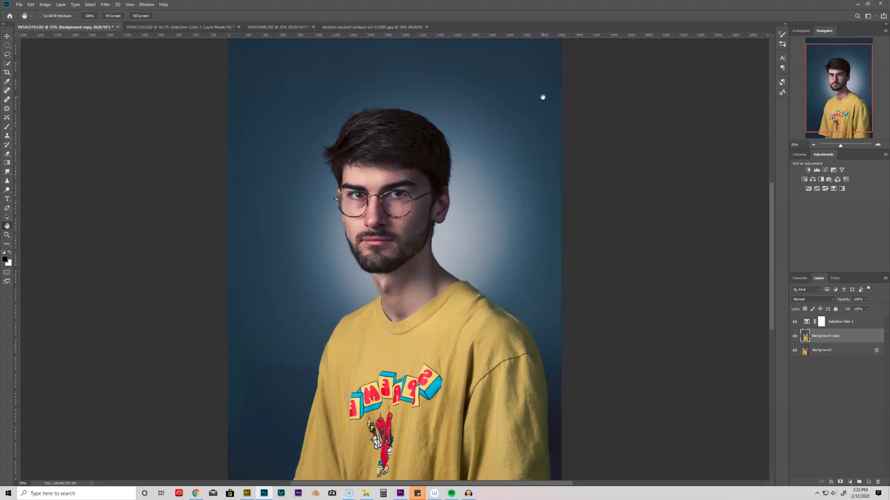
# Duplicate the leather-jacket portrait's background layer and flip the copy horizontally
pyautogui.click(199, 27)
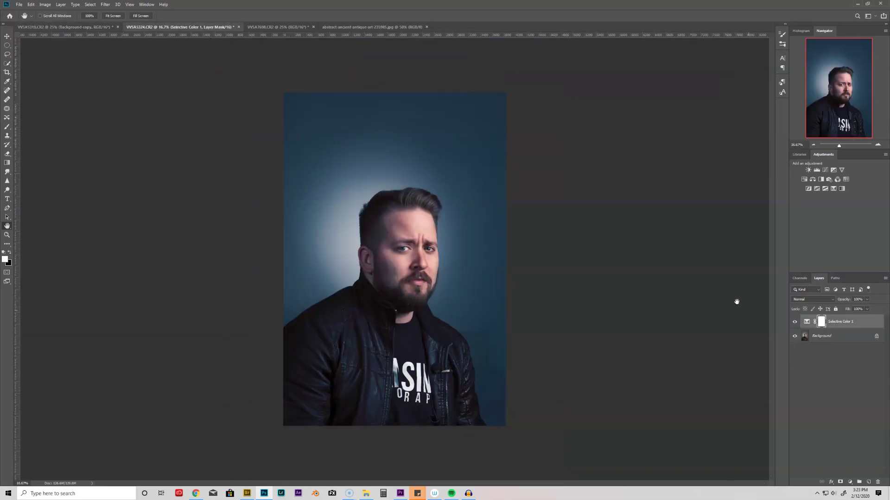
pyautogui.click(836, 338)
pyautogui.hotkey('ctrl', 'j')
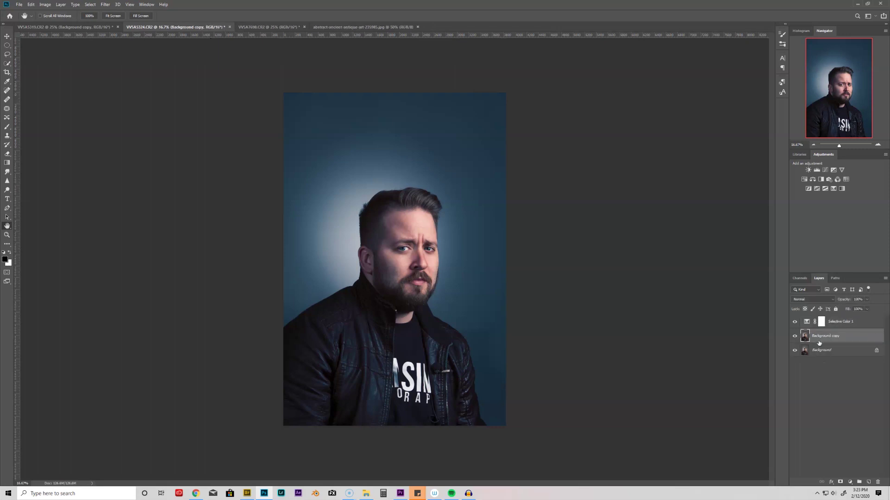
pyautogui.click(33, 6)
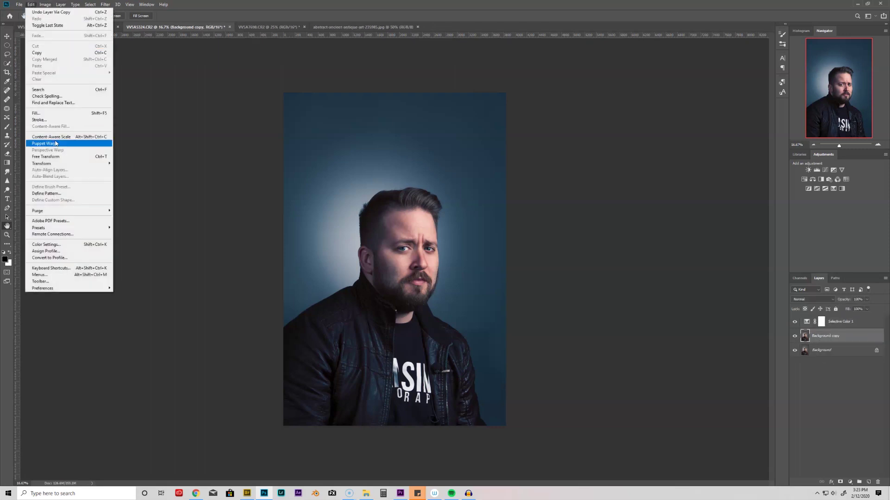
pyautogui.moveTo(58, 165)
pyautogui.click(138, 241)
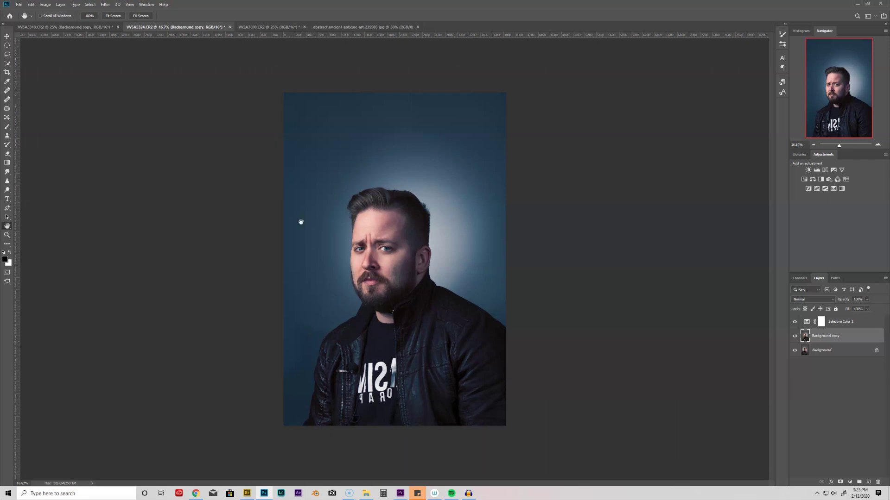
# Select the green backdrop in the Polaroid image with Color Range, adding more green samples and excluding the Polaroid's white frame
pyautogui.click(258, 28)
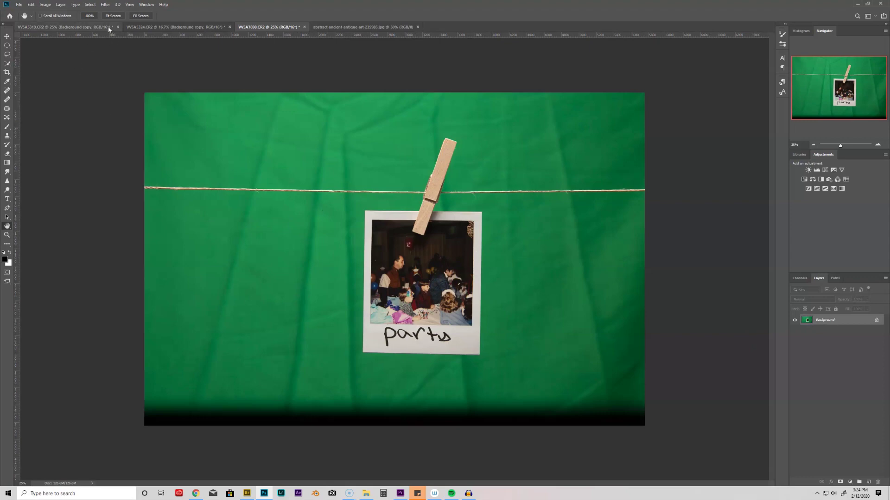
pyautogui.click(90, 4)
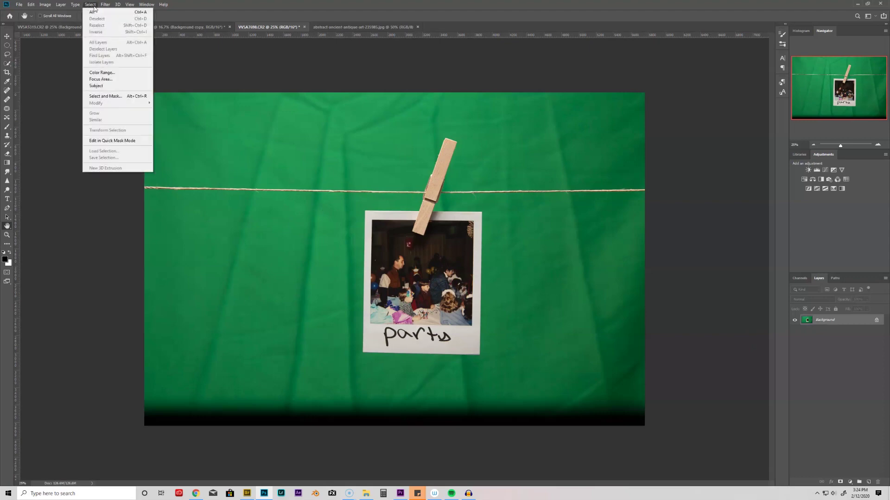
pyautogui.click(102, 72)
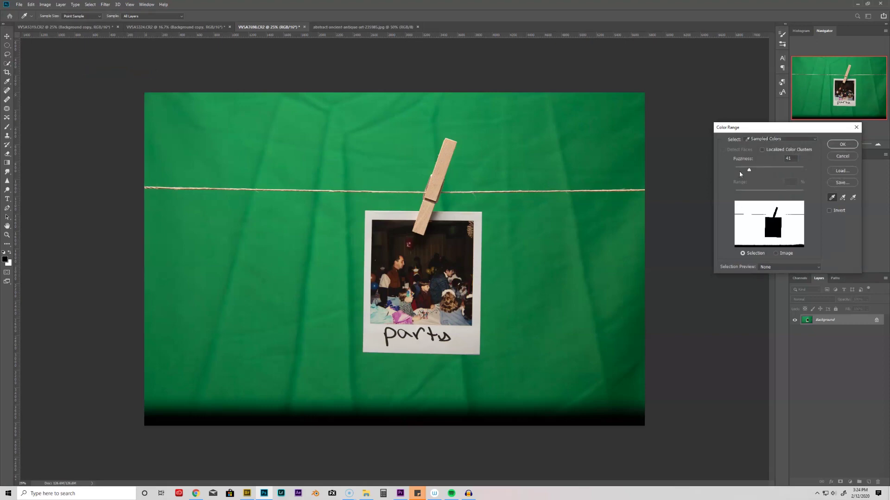
pyautogui.moveTo(745, 130); pyautogui.dragTo(681, 117)
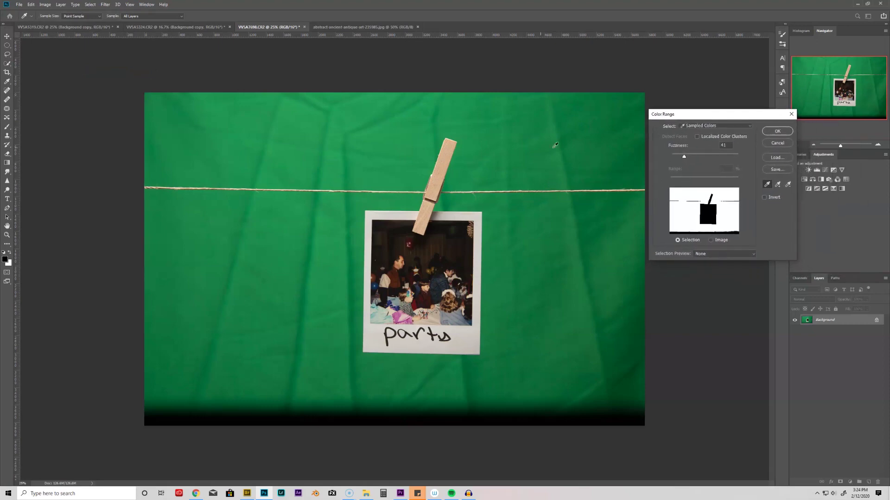
pyautogui.press('shift')
pyautogui.keyDown('shift'); pyautogui.click(363, 152); pyautogui.keyUp('shift')
pyautogui.press('alt')
pyautogui.keyDown('alt'); pyautogui.click(381, 340); pyautogui.keyUp('alt')
pyautogui.click(774, 132)
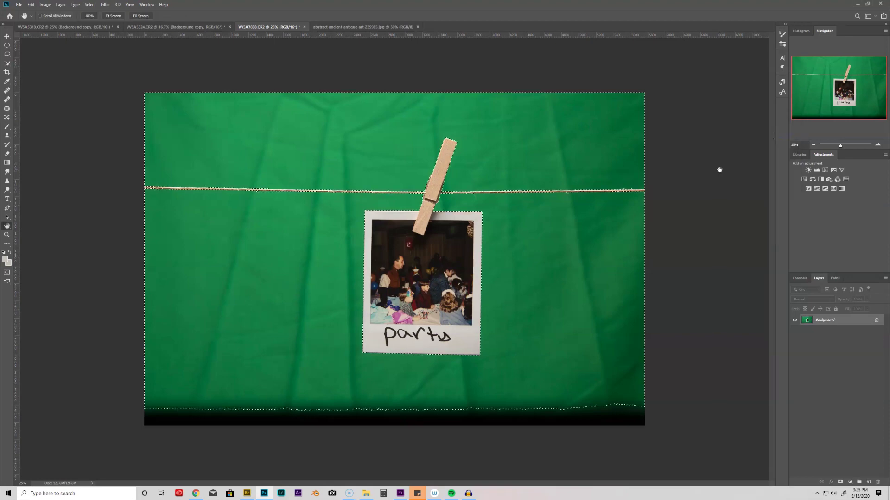
# Turn the green selection into a layer mask and invert it to isolate the Polaroid, clothespin and string
pyautogui.click(840, 482)
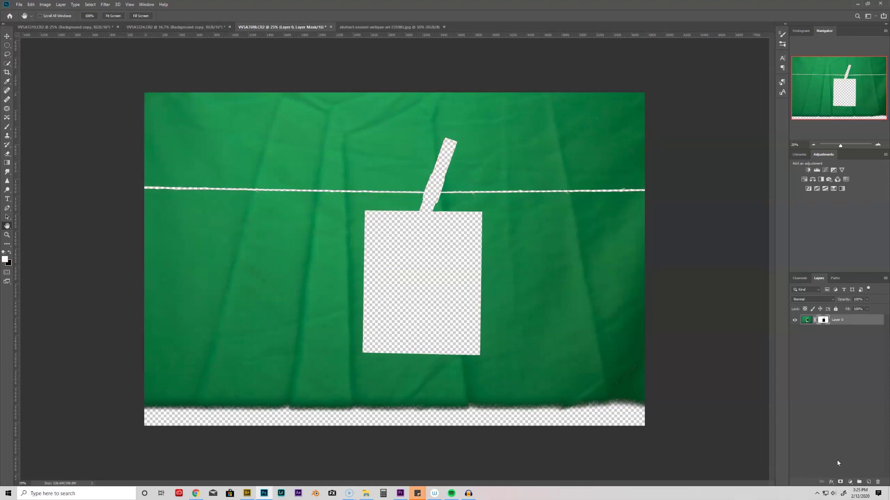
pyautogui.hotkey('ctrl', 'i')
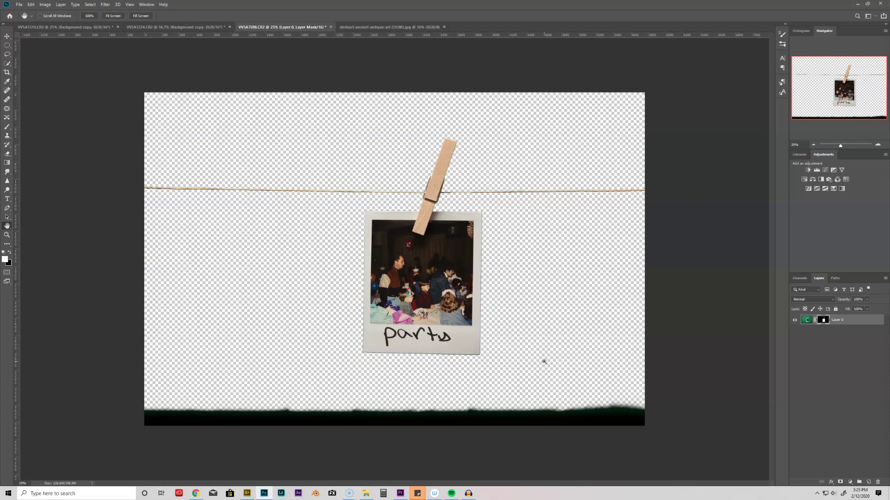
# Create a new layer, fill it with white and place it beneath the masked Polaroid layer
pyautogui.hotkey('ctrl', 'shift', 'n')
pyautogui.press('Return')
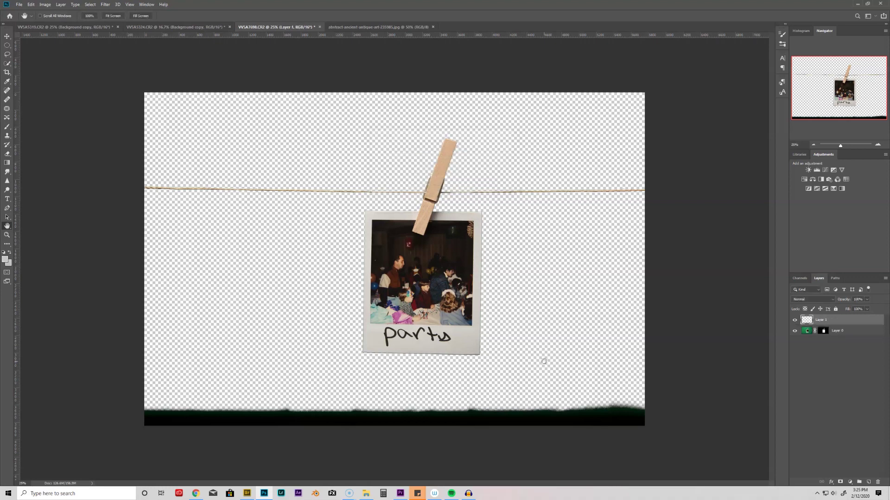
pyautogui.click(6, 252)
pyautogui.click(11, 254)
pyautogui.press('g')
pyautogui.click(511, 308)
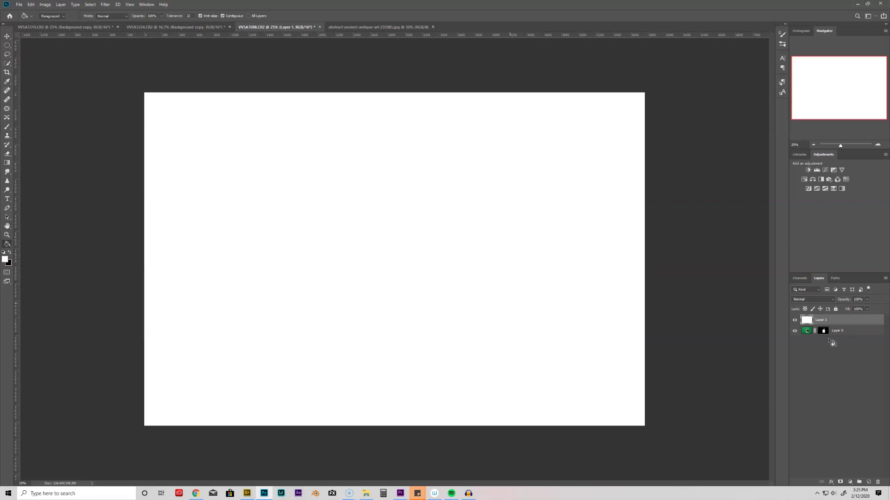
pyautogui.moveTo(838, 324); pyautogui.dragTo(807, 340)
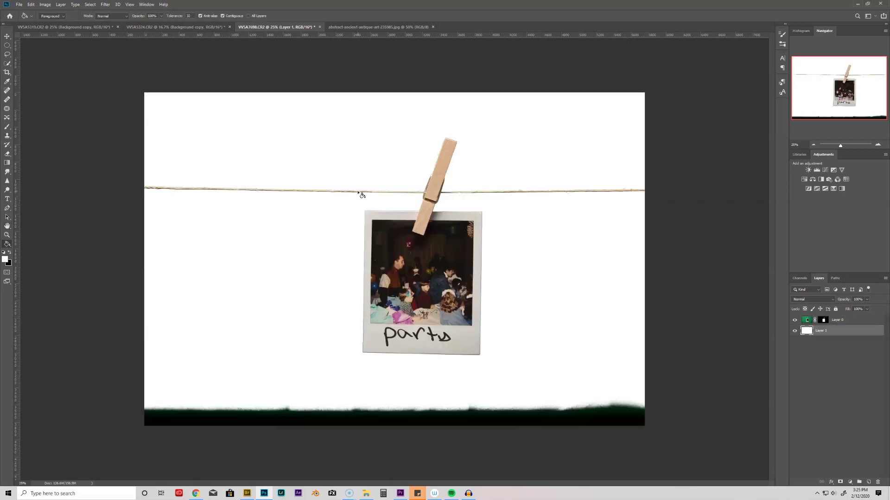
# Examine the masked edges of the string, clothespin and Polaroid up close for leftover green fringing
pyautogui.press('v')
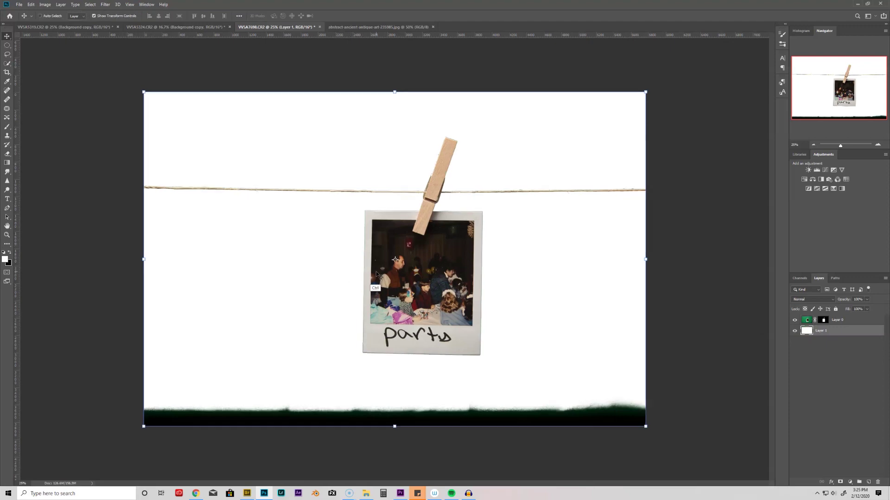
pyautogui.hotkey('ctrl', '+')
pyautogui.hotkey('ctrl', '+')
pyautogui.hotkey('ctrl', '+')
pyautogui.hotkey('ctrl', '+')
pyautogui.moveTo(383, 77); pyautogui.dragTo(377, 266)
pyautogui.hotkey('ctrl', '+')
pyautogui.hotkey('ctrl', '+')
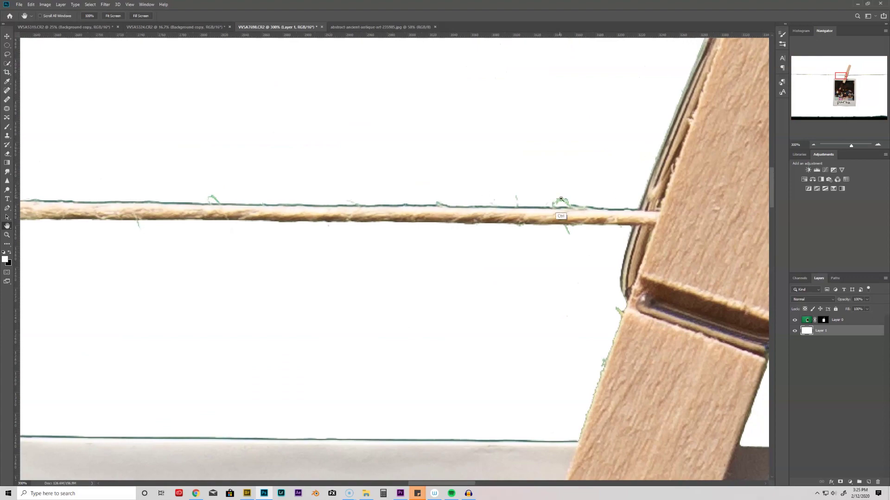
pyautogui.hotkey('ctrl', '-')
pyautogui.hotkey('ctrl', '-')
pyautogui.hotkey('ctrl', '-')
pyautogui.hotkey('ctrl', '-')
pyautogui.hotkey('ctrl', '-')
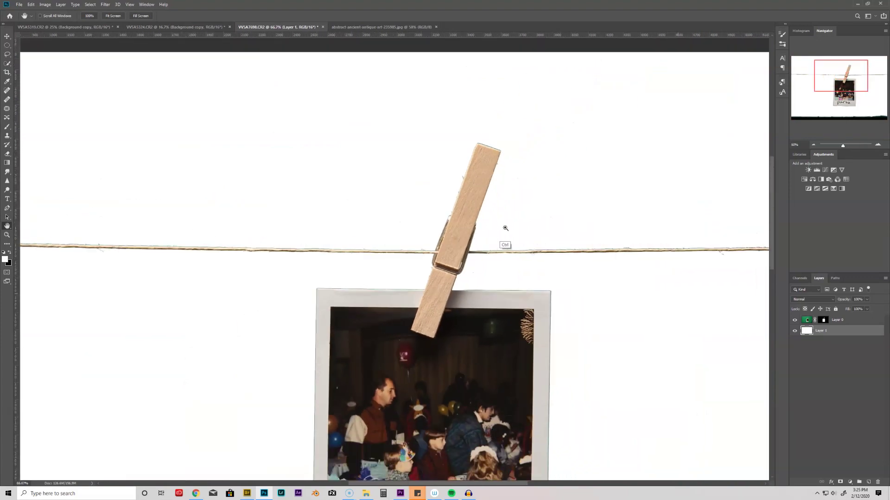
pyautogui.scroll(-1, 436, 336)
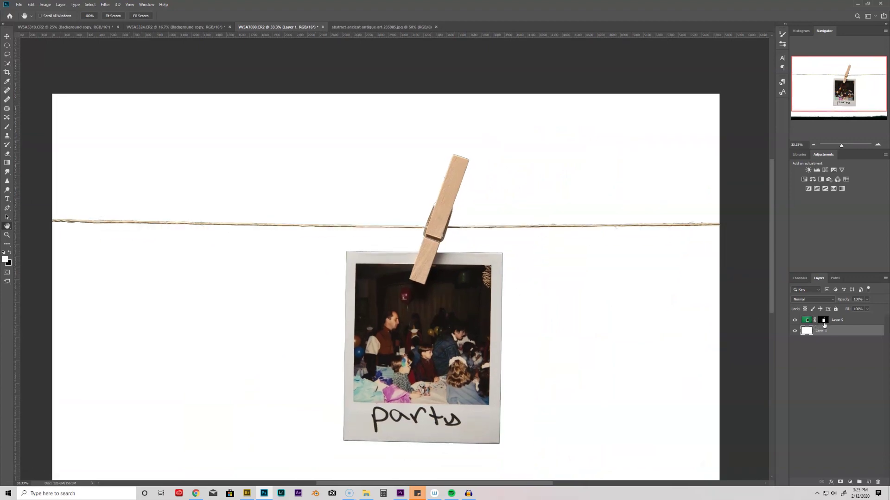
# Refine the Polaroid layer's mask in Select and Mask, shifting the edge inward and decontaminating colors, and output a new masked layer
pyautogui.click(823, 320)
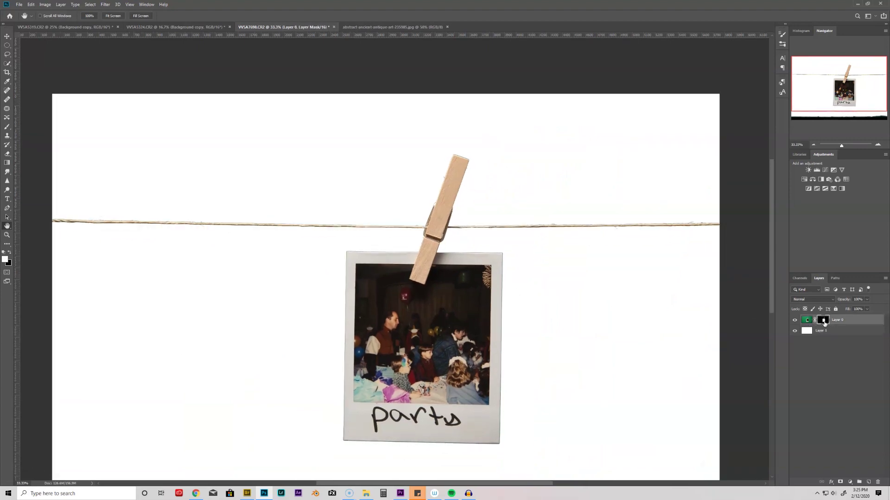
pyautogui.click(91, 6)
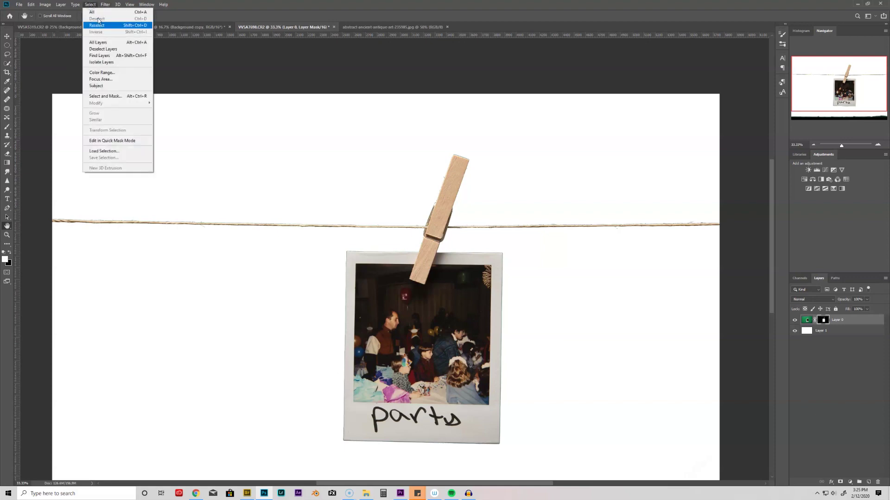
pyautogui.click(105, 96)
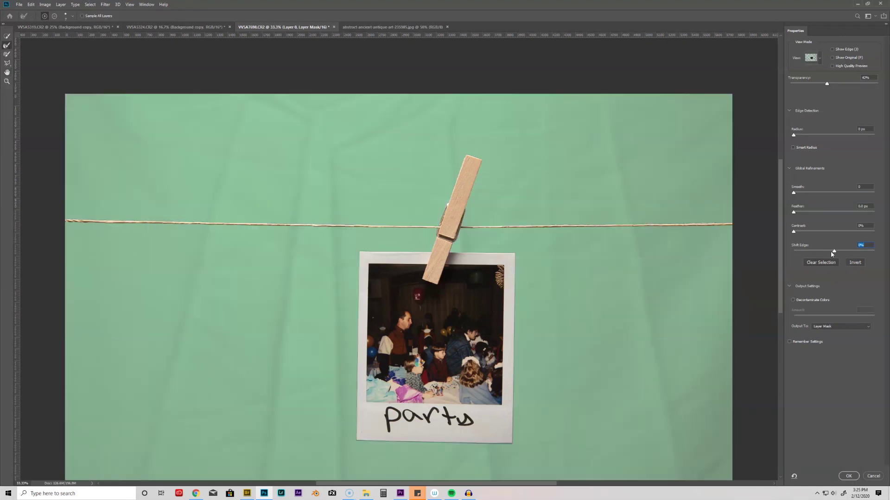
pyautogui.moveTo(834, 252); pyautogui.dragTo(826, 252)
pyautogui.click(793, 301)
pyautogui.click(848, 476)
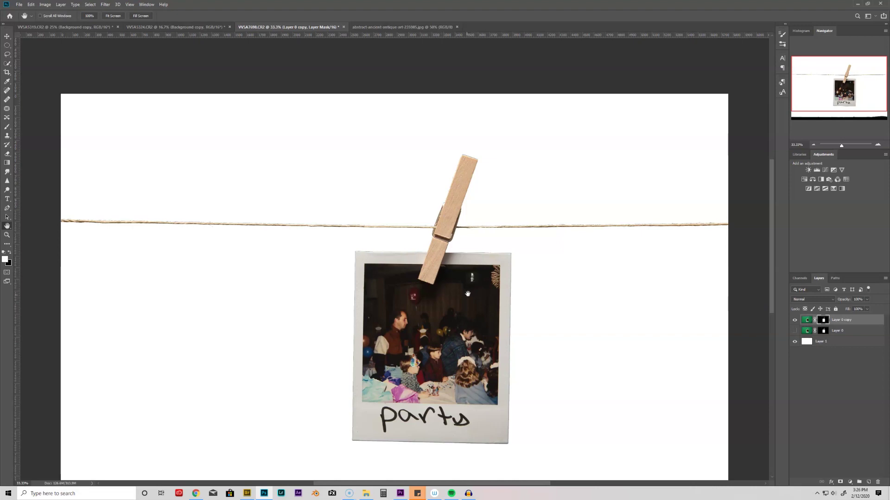
# Set the Brush tool's flow to 100% and make the brush smaller
pyautogui.press('b')
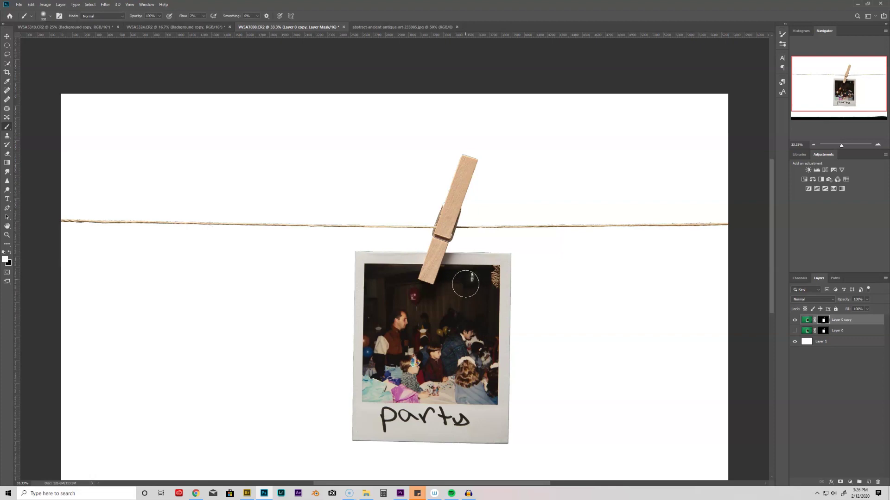
pyautogui.moveTo(204, 19); pyautogui.dragTo(267, 30)
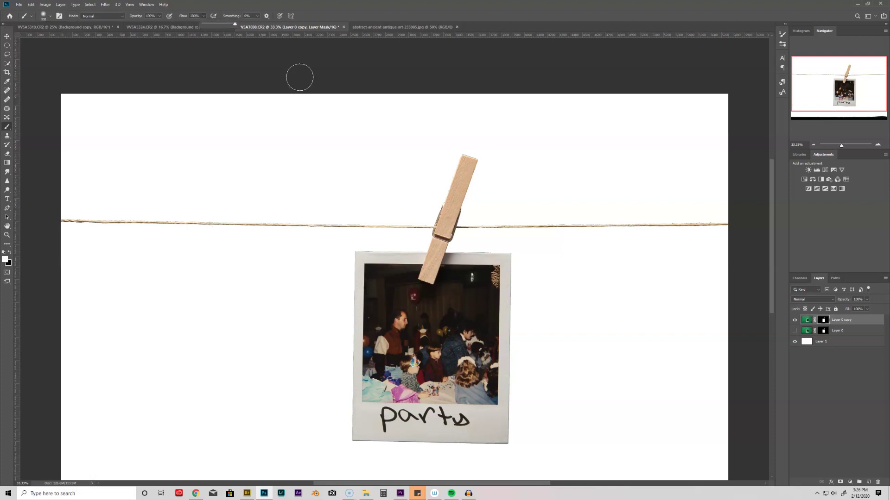
pyautogui.press('[')
pyautogui.press('[')
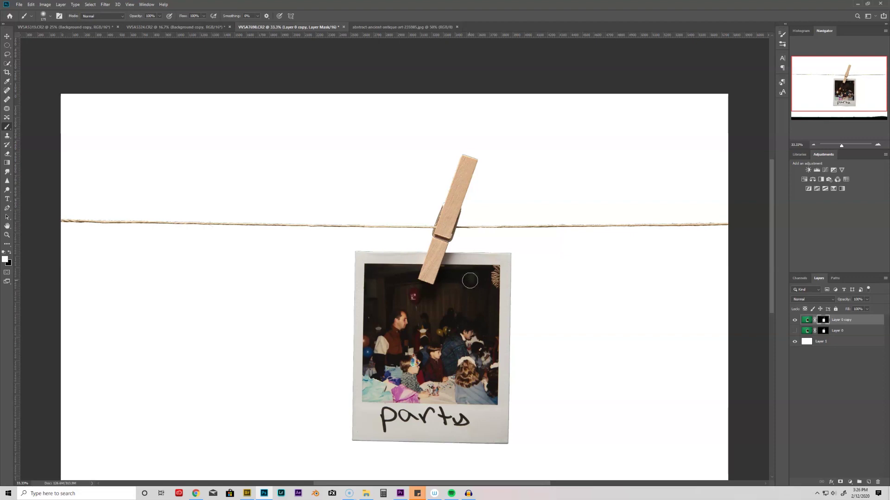
# Shrink the copied layer's mask with the Minimum filter at a 2-pixel radius, preserving squareness
pyautogui.hotkey('ctrl', '+')
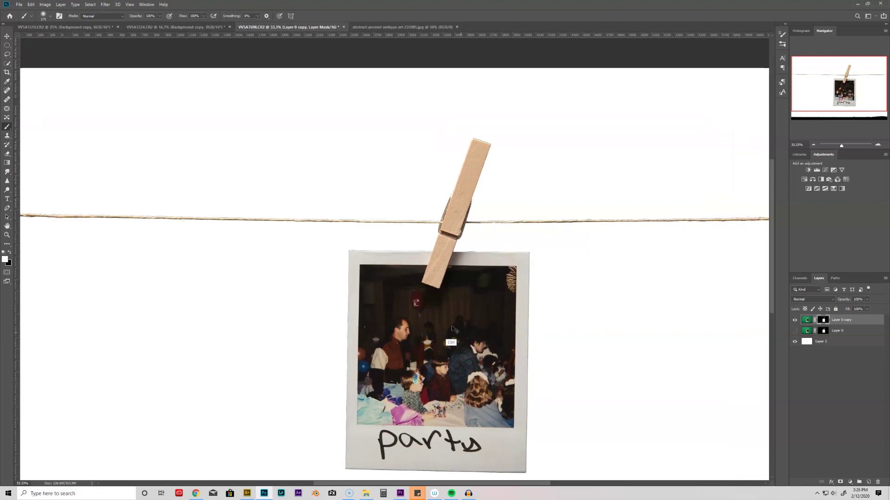
pyautogui.hotkey('ctrl', '+')
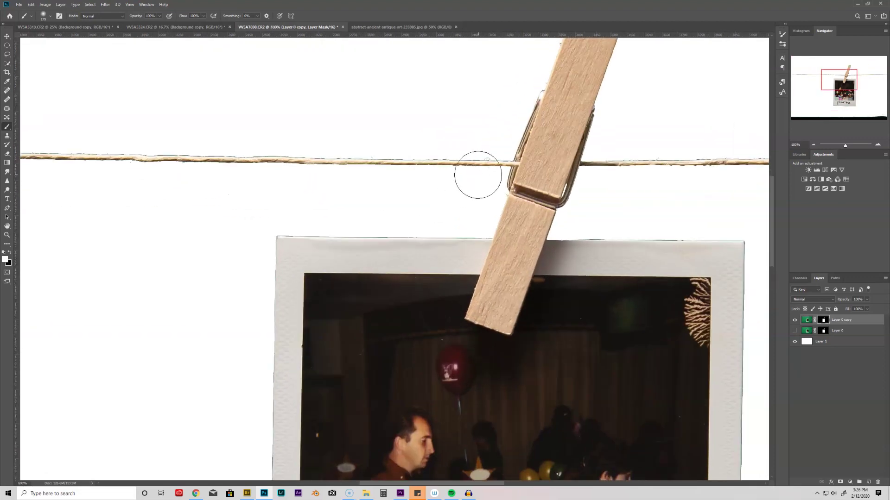
pyautogui.press('v')
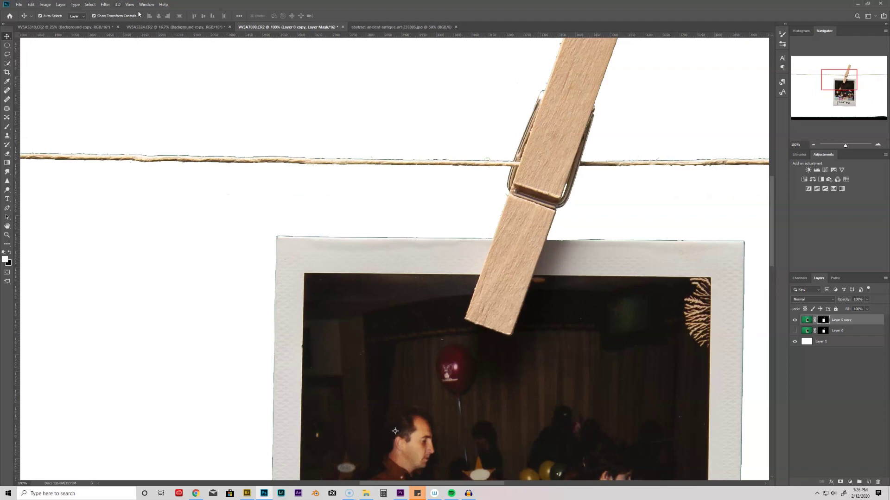
pyautogui.click(106, 5)
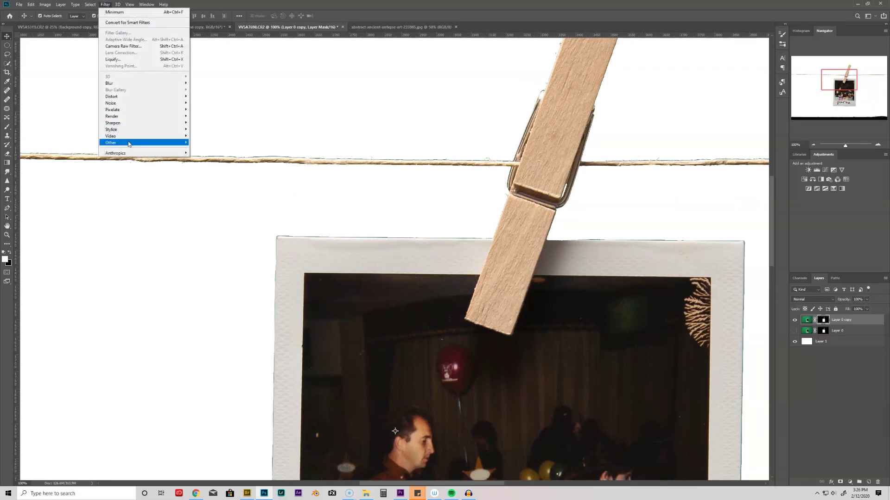
pyautogui.moveTo(129, 144)
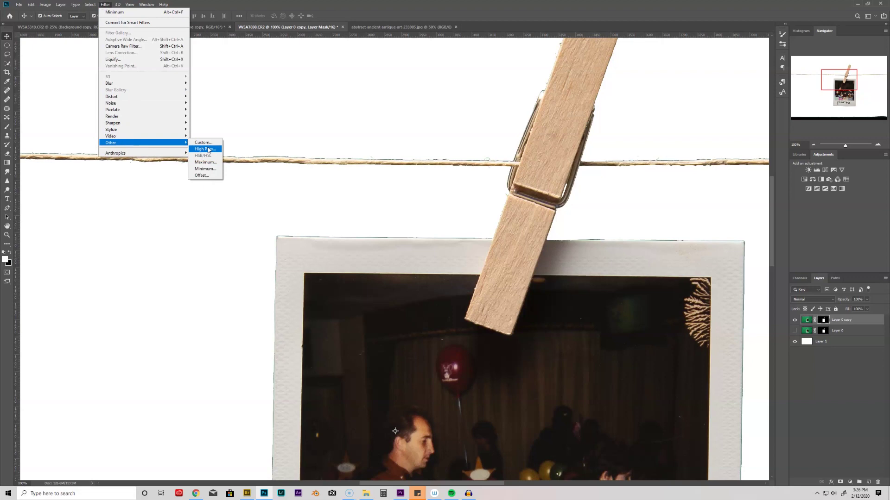
pyautogui.click(205, 168)
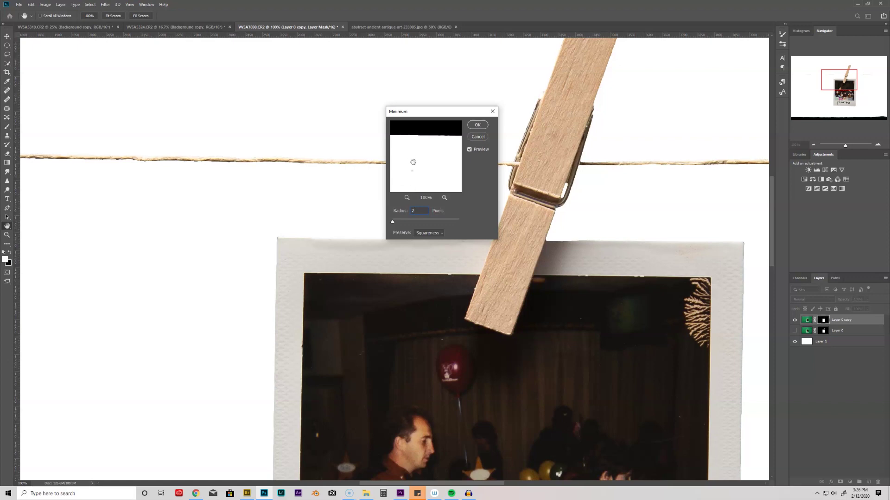
pyautogui.click(479, 126)
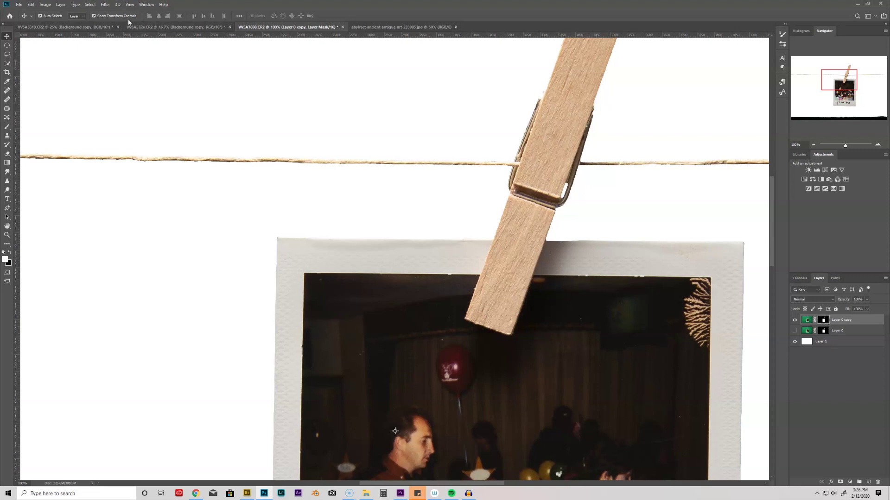
# Smooth the copied layer's mask edge slightly in Select and Mask
pyautogui.click(91, 5)
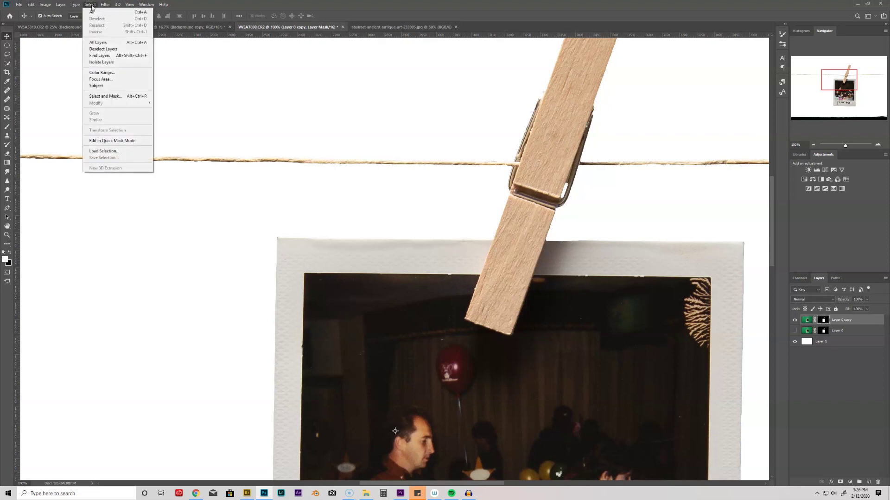
pyautogui.click(113, 97)
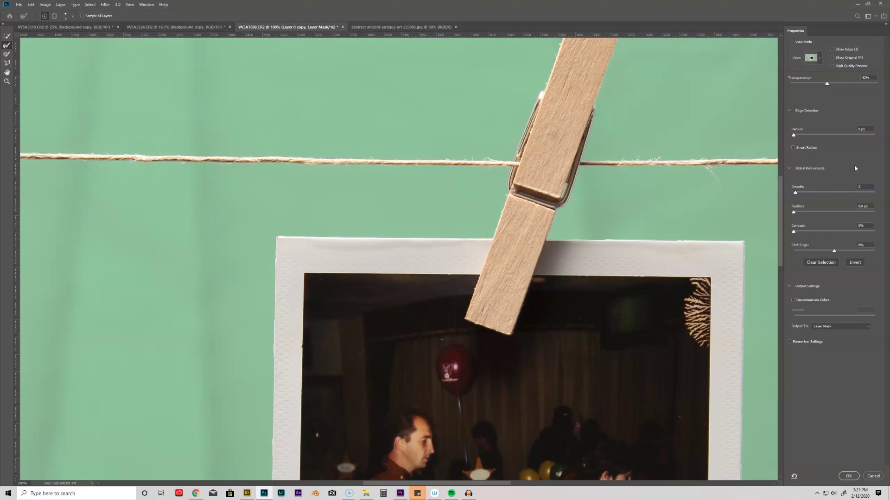
pyautogui.click(848, 477)
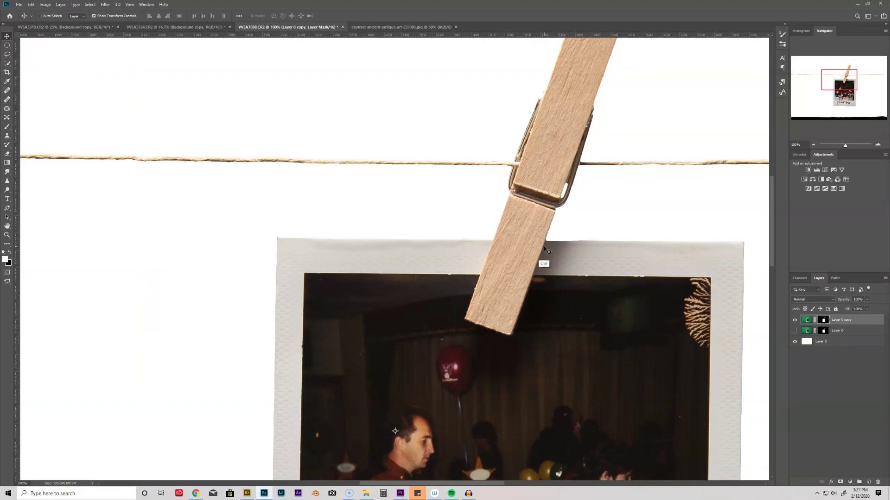
# Paint black on the layer mask with a larger brush to hide the dark strip along the image's bottom edge
pyautogui.hotkey('ctrl', '-')
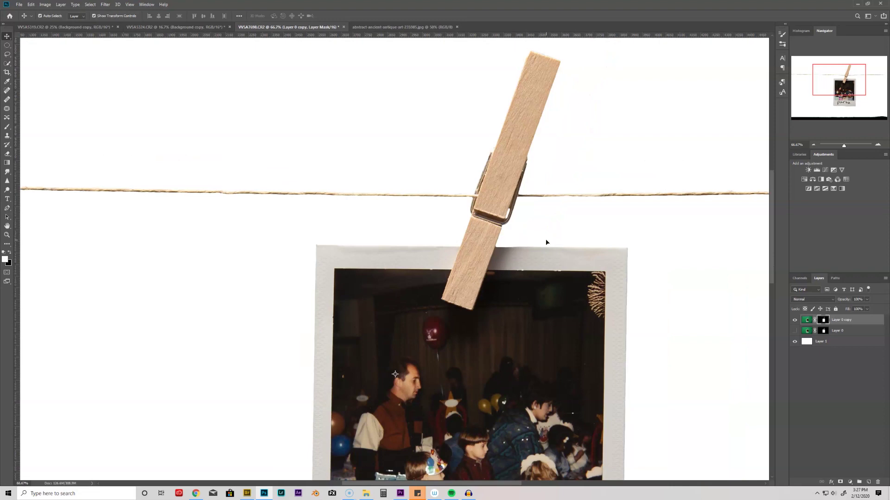
pyautogui.hotkey('ctrl', '-')
pyautogui.hotkey('ctrl', '-')
pyautogui.hotkey('ctrl', '-')
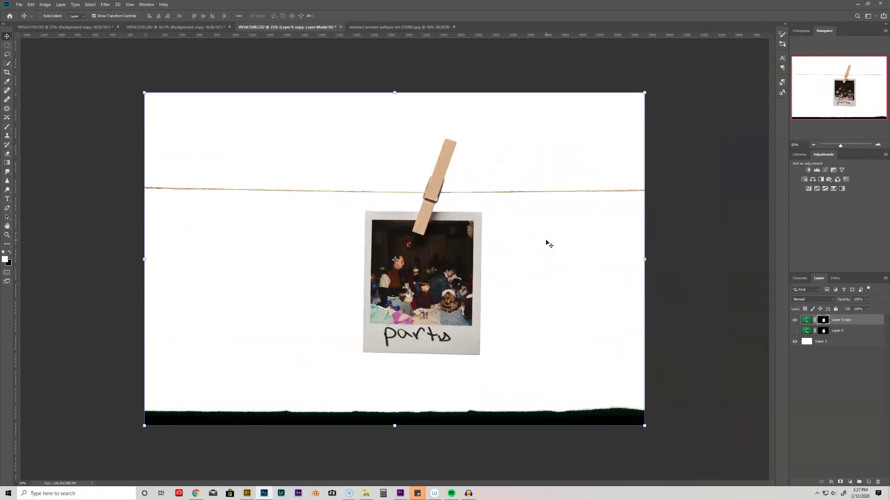
pyautogui.click(823, 324)
pyautogui.press('b')
pyautogui.click(10, 252)
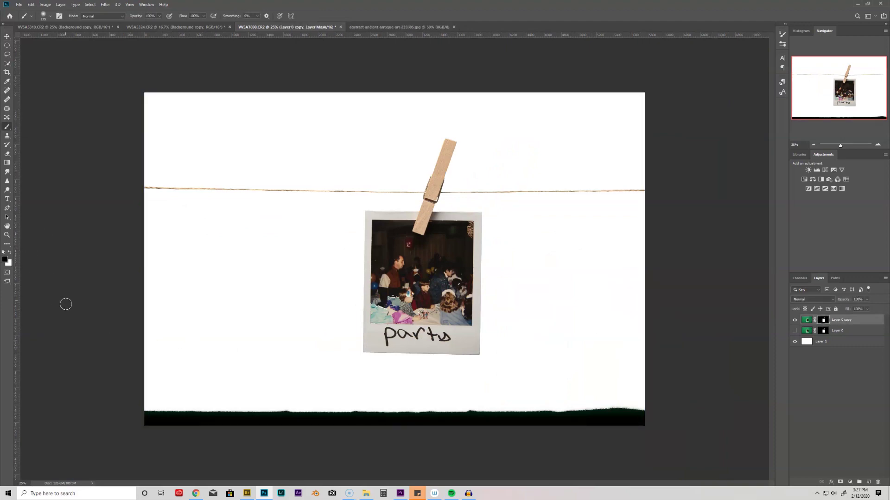
pyautogui.press(']')
pyautogui.press(']')
pyautogui.press(']')
pyautogui.press(']')
pyautogui.press(']')
pyautogui.moveTo(157, 413)
pyautogui.mouseDown()
pyautogui.moveTo(201, 419)
pyautogui.moveTo(200, 407)
pyautogui.moveTo(307, 423)
pyautogui.moveTo(252, 422)
pyautogui.moveTo(468, 405)
pyautogui.moveTo(463, 413)
pyautogui.moveTo(530, 413)
pyautogui.mouseUp()
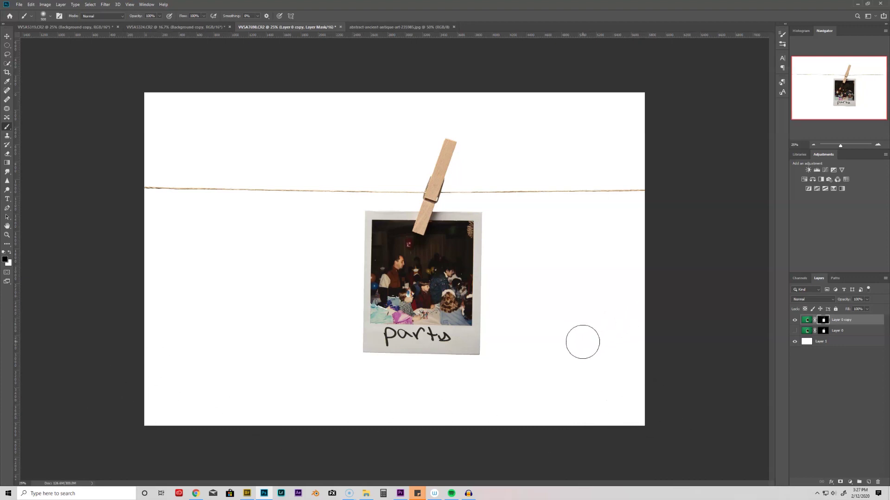
# Erase the handwritten word from the Polaroid's lower border with the content-aware Spot Healing Brush on the layer's image, then touch up the white specks
pyautogui.hotkey('ctrl', '+')
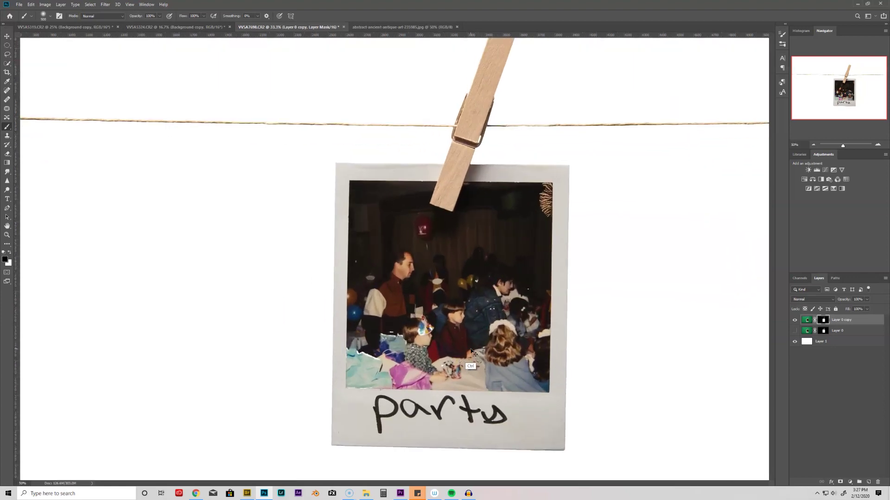
pyautogui.hotkey('ctrl', '+')
pyautogui.hotkey('ctrl', '+')
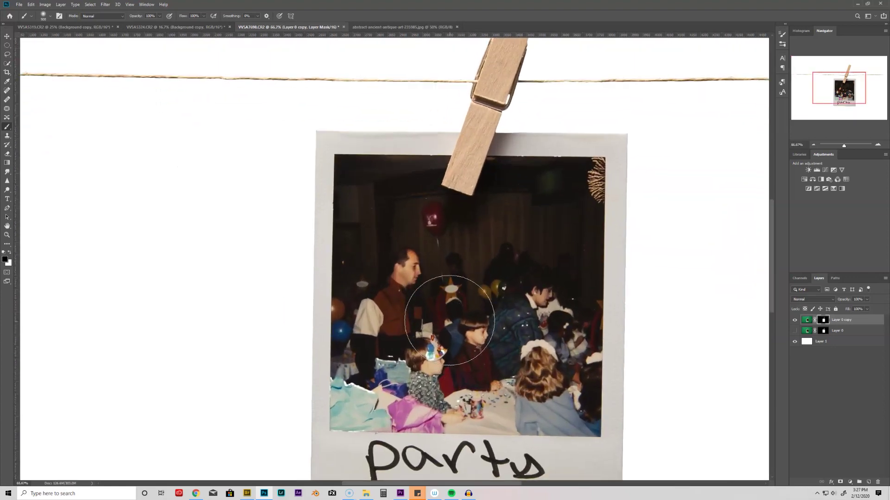
pyautogui.hotkey('ctrl', '-')
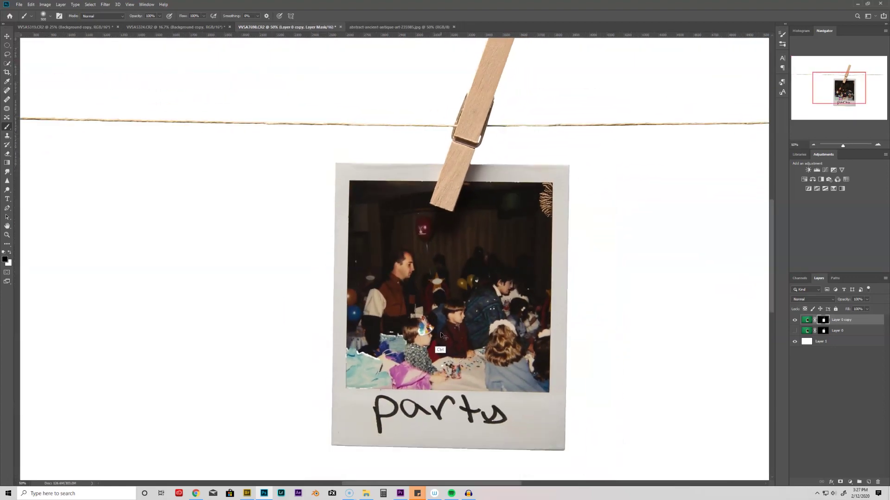
pyautogui.hotkey('ctrl', '+')
pyautogui.moveTo(427, 295); pyautogui.dragTo(444, 226)
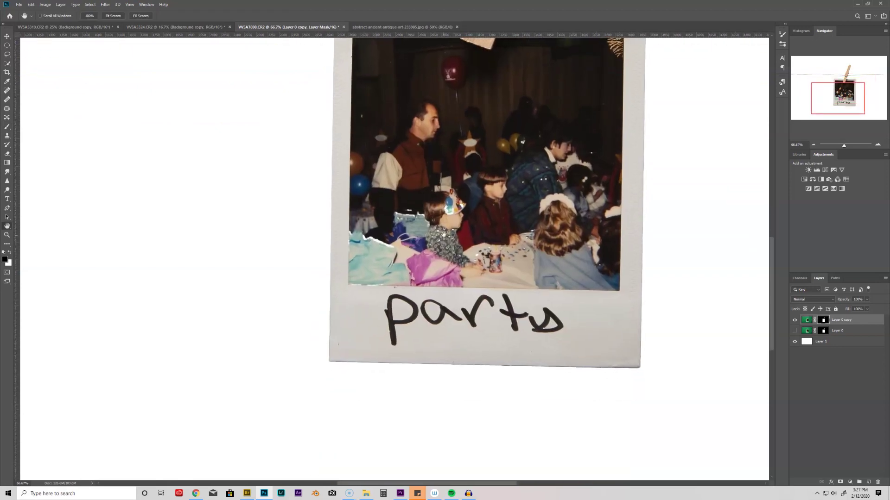
pyautogui.hotkey('ctrl', '+')
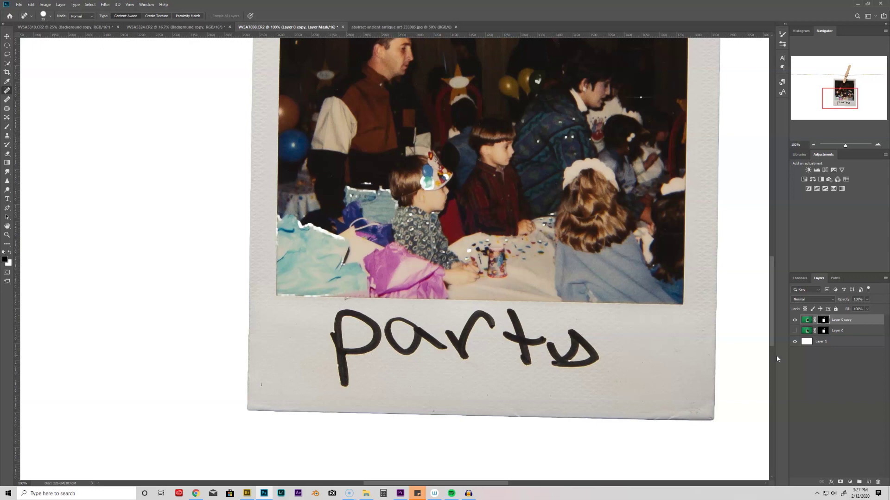
pyautogui.click(806, 321)
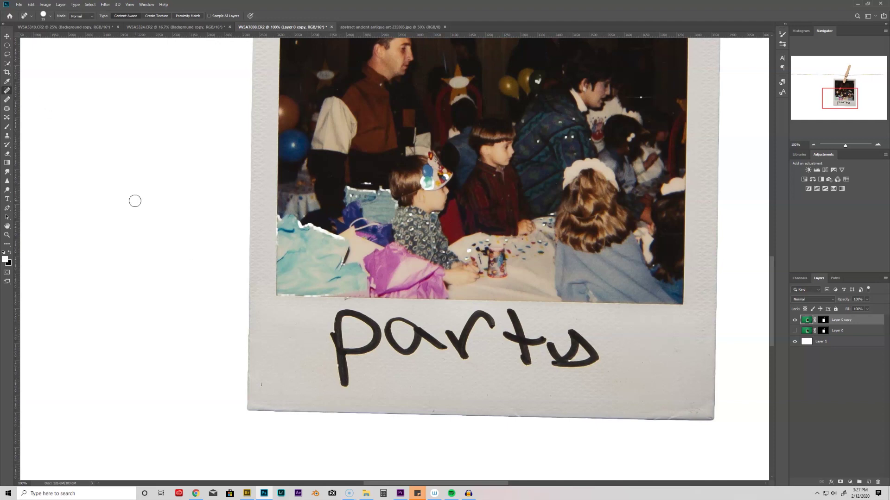
pyautogui.moveTo(343, 383)
pyautogui.mouseDown()
pyautogui.moveTo(337, 318)
pyautogui.moveTo(348, 318)
pyautogui.moveTo(357, 358)
pyautogui.moveTo(339, 367)
pyautogui.moveTo(342, 356)
pyautogui.moveTo(356, 355)
pyautogui.moveTo(343, 352)
pyautogui.moveTo(375, 345)
pyautogui.moveTo(378, 330)
pyautogui.moveTo(355, 314)
pyautogui.moveTo(367, 343)
pyautogui.moveTo(382, 330)
pyautogui.mouseUp()
pyautogui.click(336, 366)
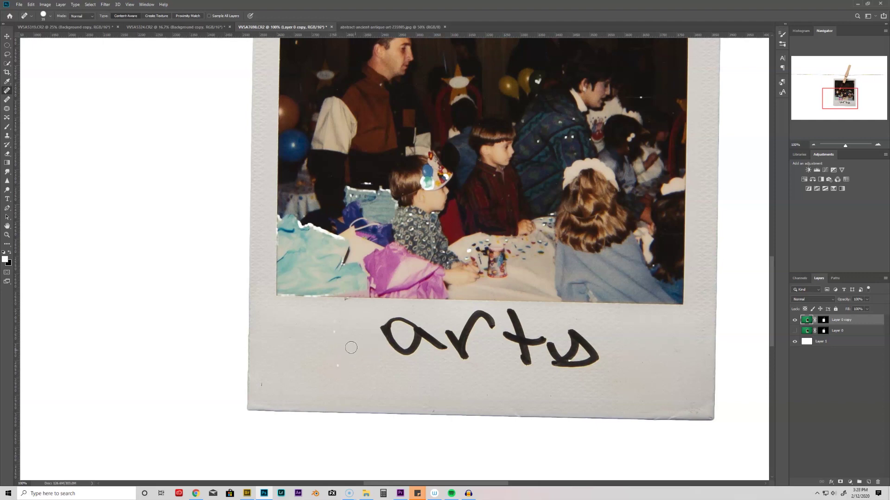
pyautogui.moveTo(383, 328)
pyautogui.mouseDown()
pyautogui.moveTo(401, 350)
pyautogui.moveTo(417, 337)
pyautogui.moveTo(401, 318)
pyautogui.moveTo(387, 324)
pyautogui.moveTo(412, 357)
pyautogui.moveTo(439, 350)
pyautogui.moveTo(422, 330)
pyautogui.mouseUp()
pyautogui.moveTo(493, 323)
pyautogui.mouseDown()
pyautogui.moveTo(466, 364)
pyautogui.moveTo(461, 341)
pyautogui.moveTo(492, 316)
pyautogui.moveTo(470, 320)
pyautogui.moveTo(461, 346)
pyautogui.mouseUp()
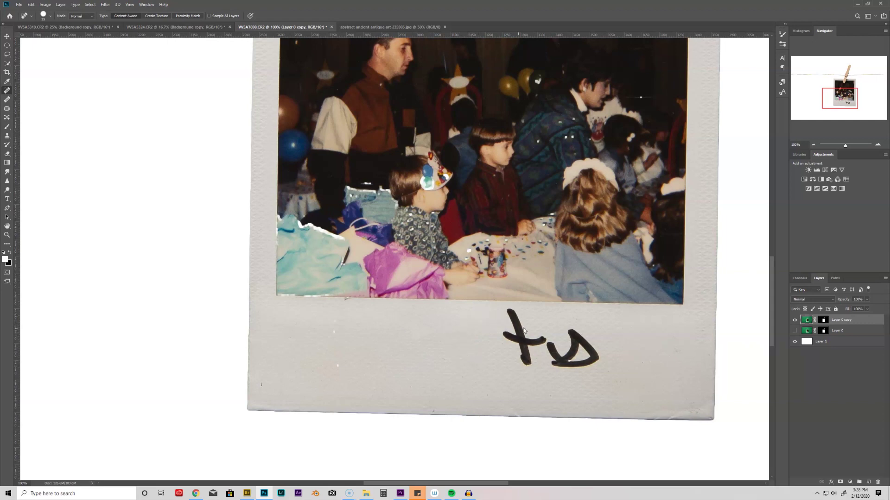
pyautogui.moveTo(510, 309)
pyautogui.mouseDown()
pyautogui.moveTo(526, 364)
pyautogui.moveTo(518, 314)
pyautogui.moveTo(503, 335)
pyautogui.moveTo(539, 340)
pyautogui.moveTo(528, 342)
pyautogui.moveTo(550, 347)
pyautogui.moveTo(558, 365)
pyautogui.moveTo(572, 333)
pyautogui.moveTo(594, 353)
pyautogui.moveTo(577, 369)
pyautogui.moveTo(574, 347)
pyautogui.moveTo(561, 354)
pyautogui.moveTo(545, 346)
pyautogui.moveTo(558, 366)
pyautogui.moveTo(558, 356)
pyautogui.mouseUp()
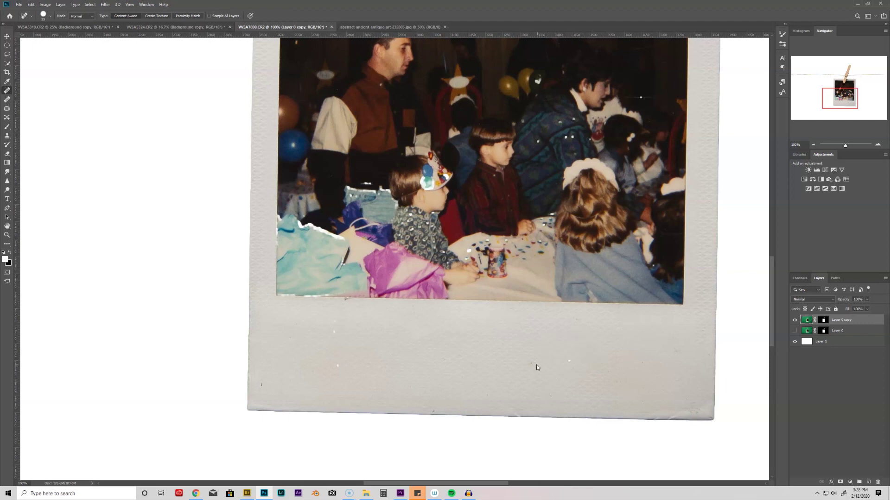
pyautogui.click(338, 366)
pyautogui.click(334, 332)
# Select the photo area inside the Polaroid's frame with the Quick Selection tool, leaving out the clothespin
pyautogui.press('h')
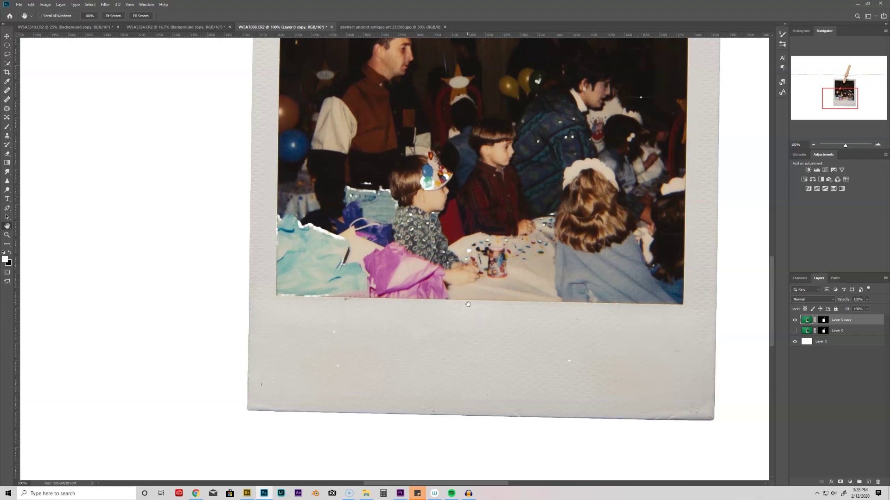
pyautogui.scroll(3, 458, 301)
pyautogui.scroll(-1, 410, 257)
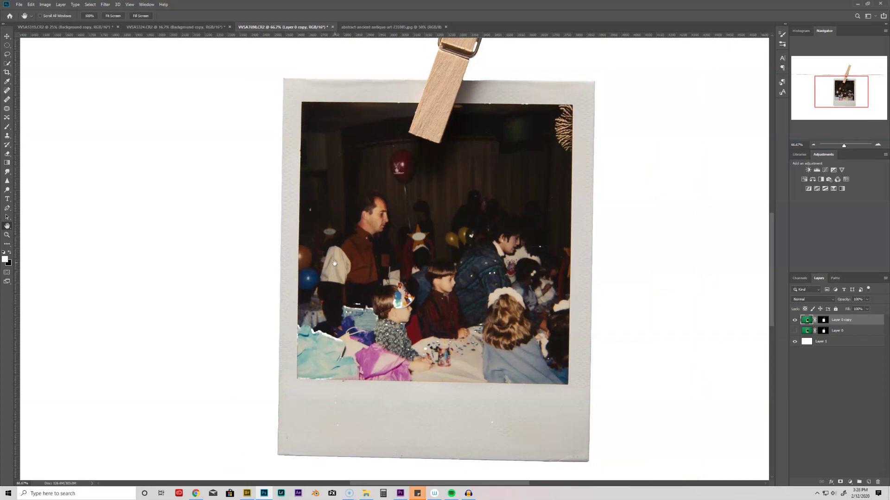
pyautogui.press('w')
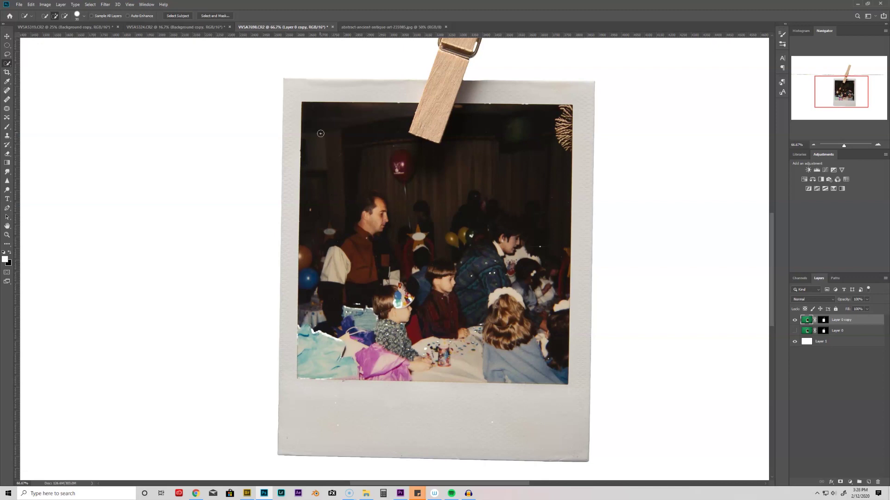
pyautogui.moveTo(316, 116)
pyautogui.mouseDown()
pyautogui.moveTo(309, 209)
pyautogui.moveTo(322, 202)
pyautogui.mouseUp()
pyautogui.moveTo(304, 334)
pyautogui.mouseDown()
pyautogui.moveTo(305, 360)
pyautogui.moveTo(325, 369)
pyautogui.moveTo(399, 371)
pyautogui.moveTo(478, 353)
pyautogui.moveTo(547, 366)
pyautogui.moveTo(551, 224)
pyautogui.mouseUp()
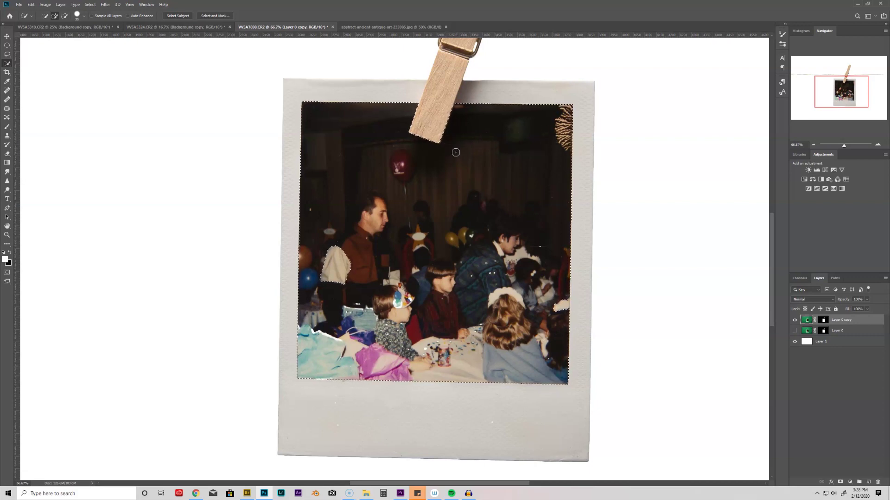
# Add the missed white sleeve to the selection and paint black on the copied layer's mask to hide the photo inside the Polaroid frame
pyautogui.click(824, 320)
pyautogui.press('x')
pyautogui.press('b')
pyautogui.moveTo(303, 287); pyautogui.dragTo(368, 297)
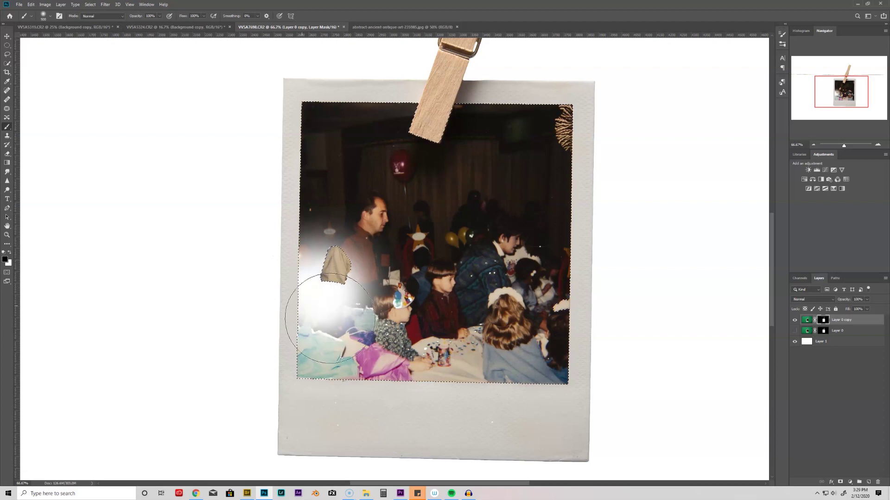
pyautogui.moveTo(351, 325); pyautogui.dragTo(362, 341)
pyautogui.hotkey('ctrl', 'z')
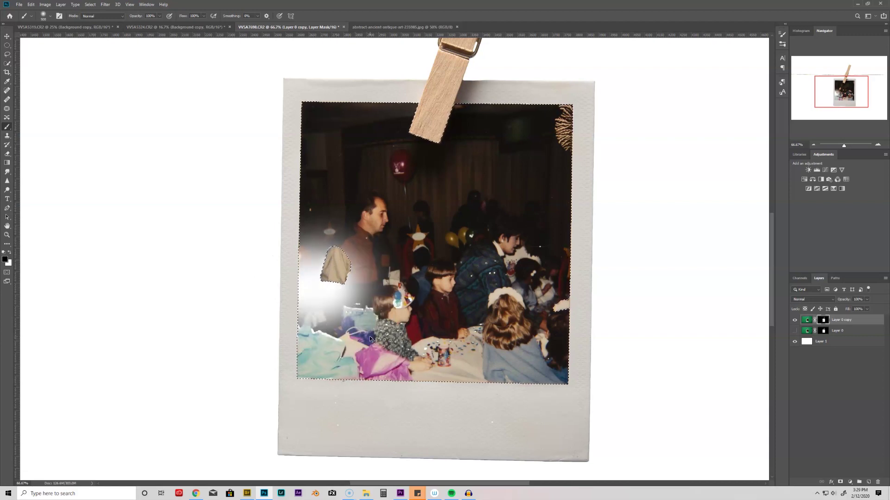
pyautogui.press('w')
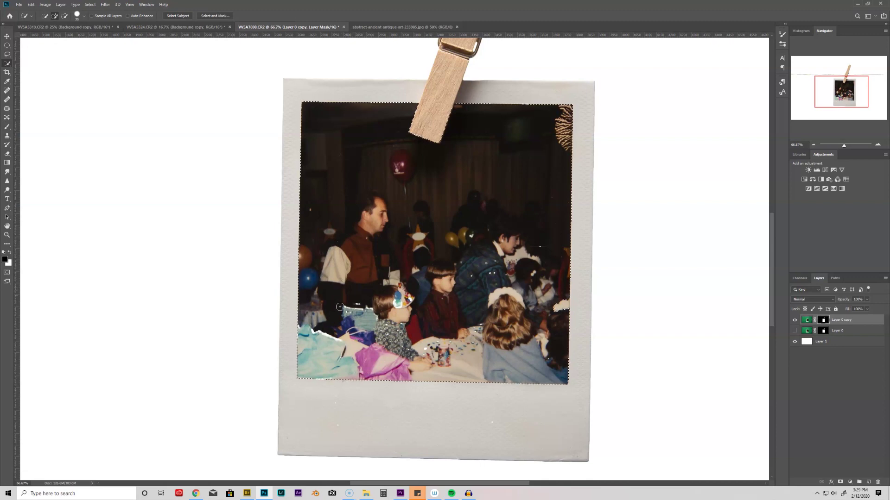
pyautogui.press('b')
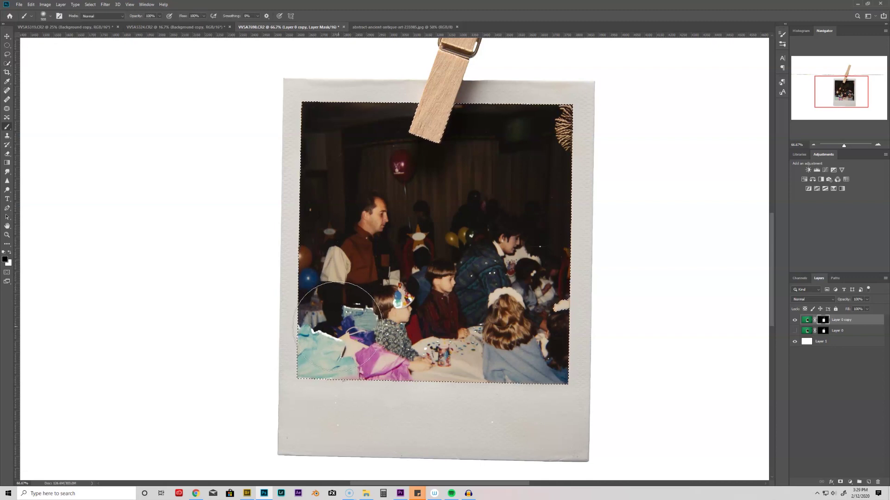
pyautogui.moveTo(321, 358)
pyautogui.mouseDown()
pyautogui.moveTo(474, 399)
pyautogui.moveTo(542, 375)
pyautogui.mouseUp()
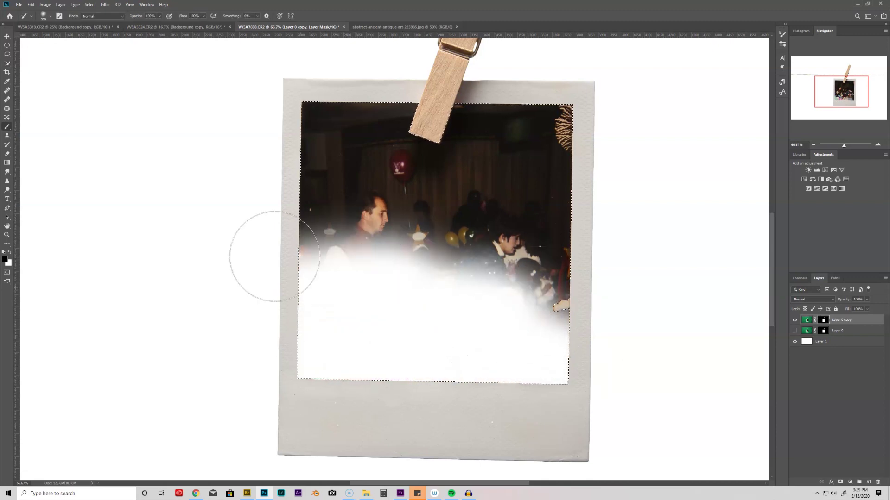
pyautogui.moveTo(385, 168)
pyautogui.mouseDown()
pyautogui.moveTo(263, 117)
pyautogui.moveTo(301, 204)
pyautogui.moveTo(294, 121)
pyautogui.moveTo(533, 123)
pyautogui.moveTo(508, 133)
pyautogui.moveTo(586, 143)
pyautogui.moveTo(462, 179)
pyautogui.moveTo(578, 208)
pyautogui.moveTo(444, 246)
pyautogui.moveTo(559, 314)
pyautogui.moveTo(540, 334)
pyautogui.mouseUp()
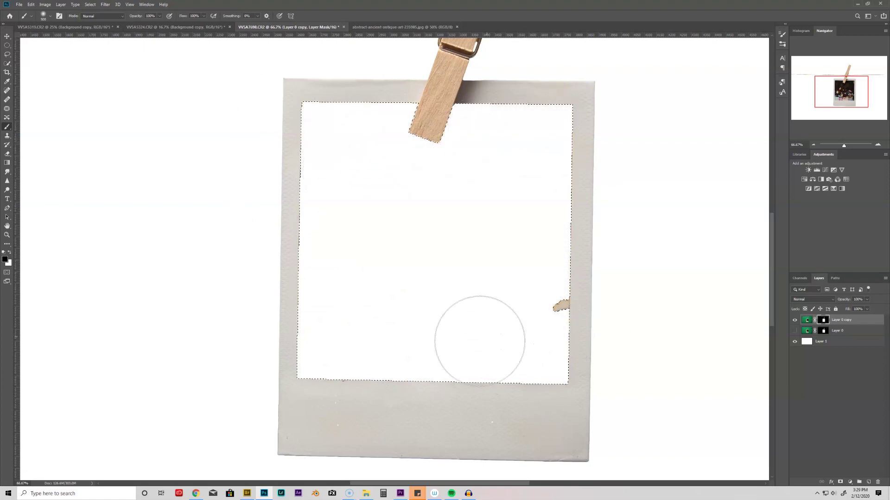
# Deselect and paint black on the mask over the leftover patch beside the frame's right inner edge
pyautogui.press('w')
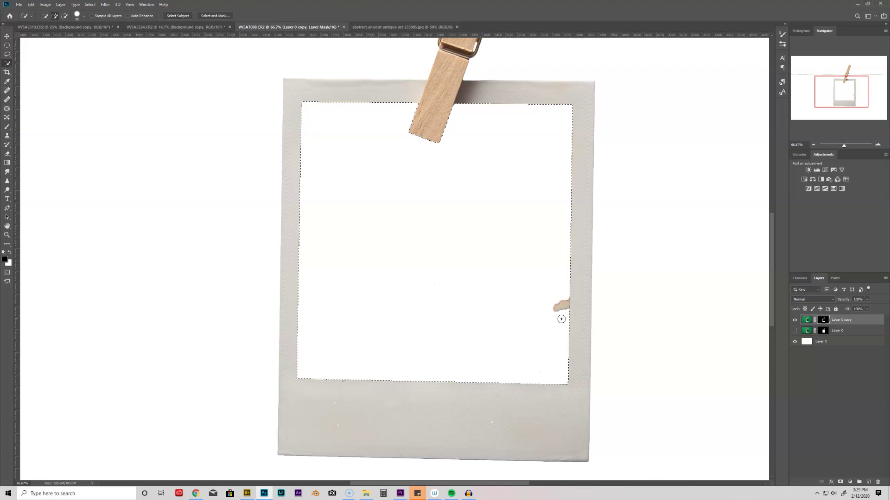
pyautogui.hotkey('ctrl', 'd')
pyautogui.press('b')
pyautogui.moveTo(547, 318); pyautogui.dragTo(546, 312)
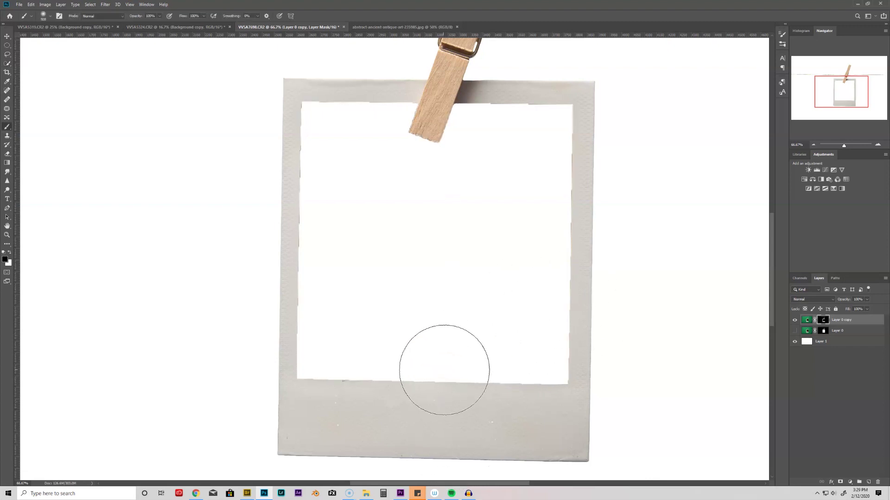
# Examine the Polaroid's inner cutout edges up close for leftover fringe
pyautogui.hotkey('ctrl', '+')
pyautogui.press('space')
pyautogui.moveTo(352, 302)
pyautogui.mouseDown()
pyautogui.moveTo(315, 411)
pyautogui.moveTo(342, 304)
pyautogui.moveTo(357, 284)
pyautogui.moveTo(341, 313)
pyautogui.moveTo(304, 288)
pyautogui.moveTo(393, 325)
pyautogui.mouseUp()
pyautogui.keyDown('ctrl'); pyautogui.click(324, 193); pyautogui.keyUp('ctrl')
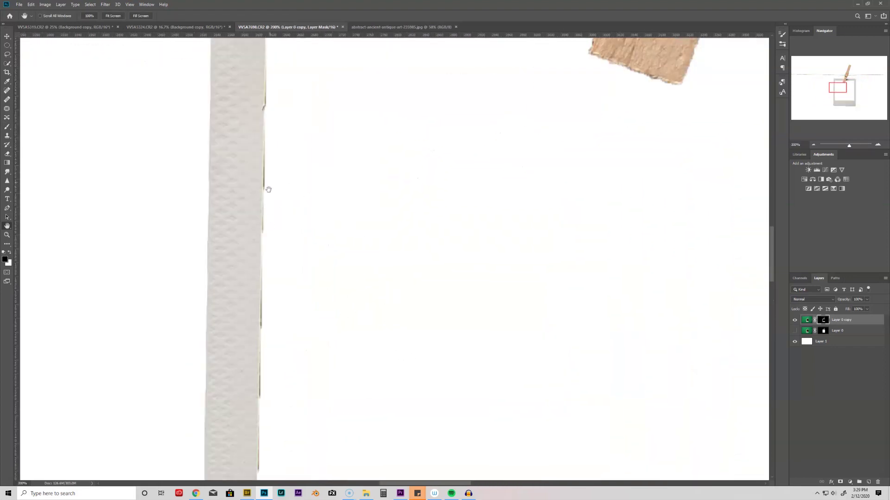
pyautogui.scroll(-1, 283, 220)
pyautogui.scroll(-1, 306, 267)
pyautogui.scroll(1, 348, 334)
pyautogui.scroll(-1, 384, 352)
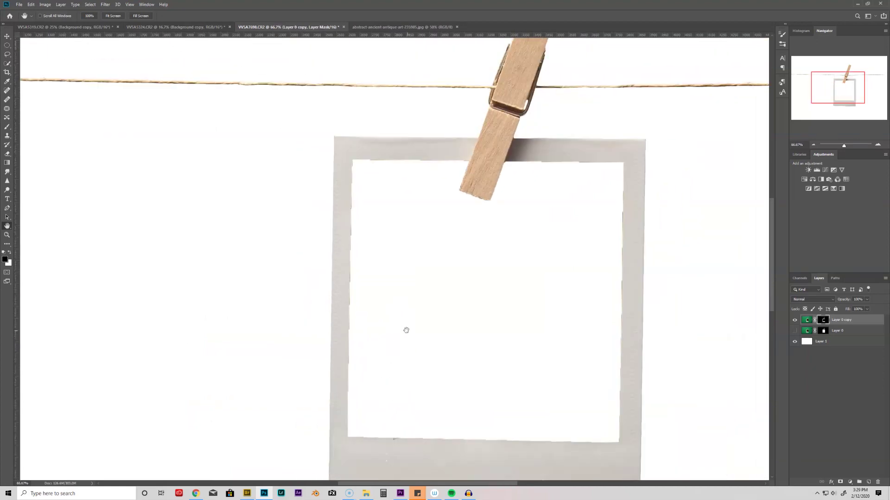
# Mask the fringe along the lower part of the frame's left inner edge with straight strokes of a small black brush at 90% hardness
pyautogui.scroll(2, 406, 330)
pyautogui.press('b')
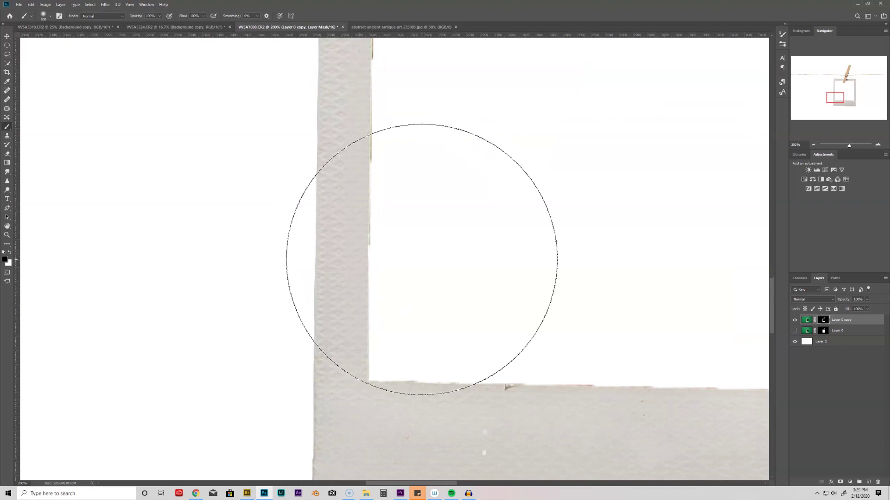
pyautogui.rightClick(426, 260)
pyautogui.click(496, 293)
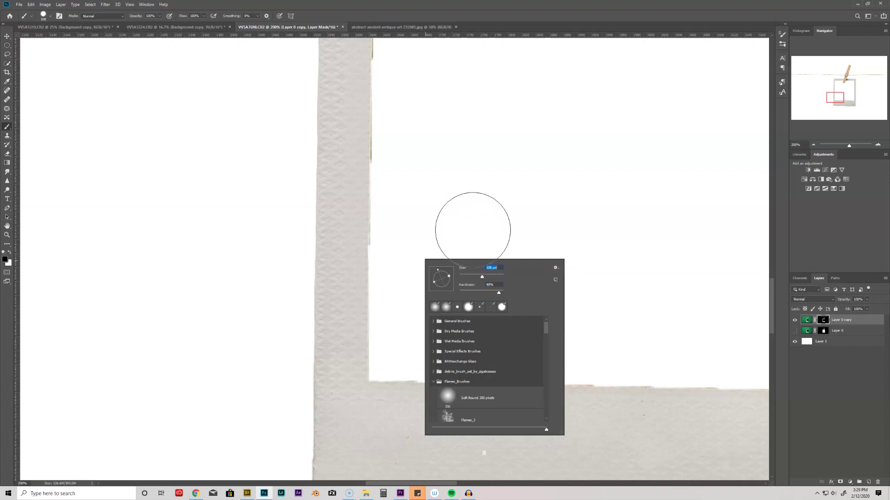
pyautogui.click(473, 257)
pyautogui.rightClick(433, 312)
pyautogui.moveTo(480, 327); pyautogui.dragTo(475, 328)
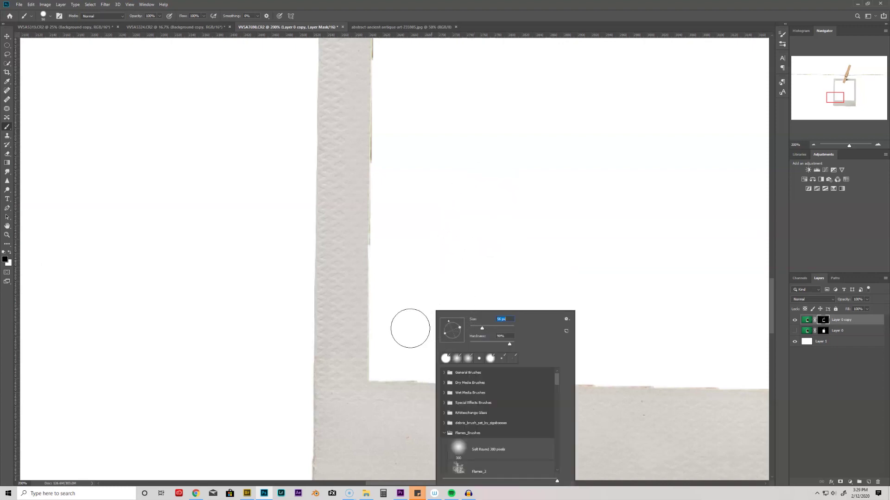
pyautogui.click(379, 367)
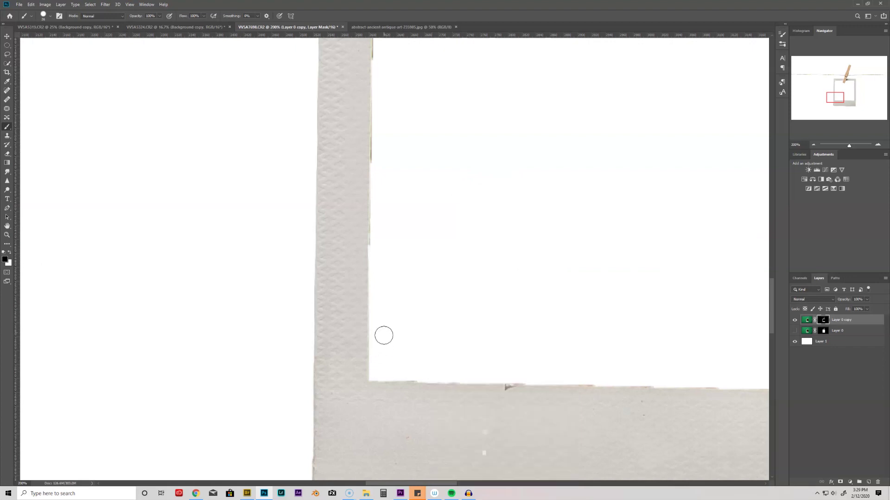
pyautogui.press('shift')
pyautogui.keyDown('shift'); pyautogui.click(381, 60); pyautogui.keyUp('shift')
pyautogui.keyDown('shift'); pyautogui.click(380, 264); pyautogui.keyUp('shift')
# Continue masking straight up the left inner edge to the upper corner, using a smaller brush near the corner
pyautogui.moveTo(771, 306); pyautogui.dragTo(773, 269)
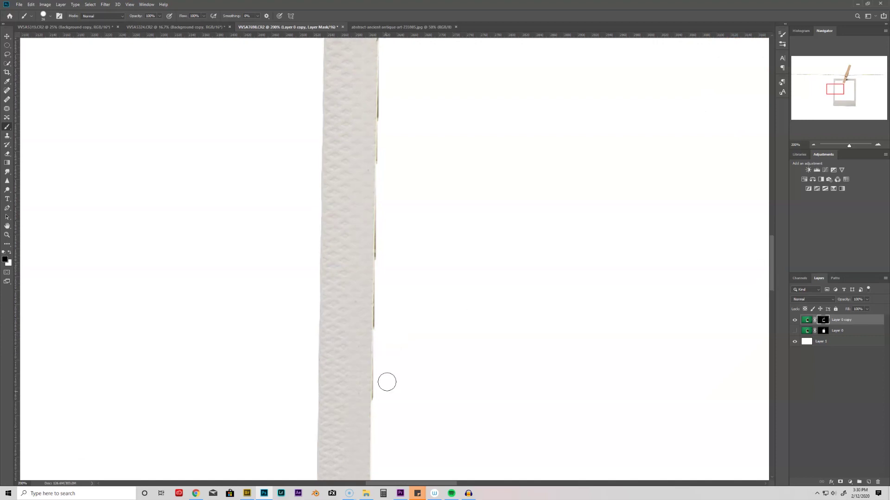
pyautogui.keyDown('shift'); pyautogui.click(389, 51); pyautogui.keyUp('shift')
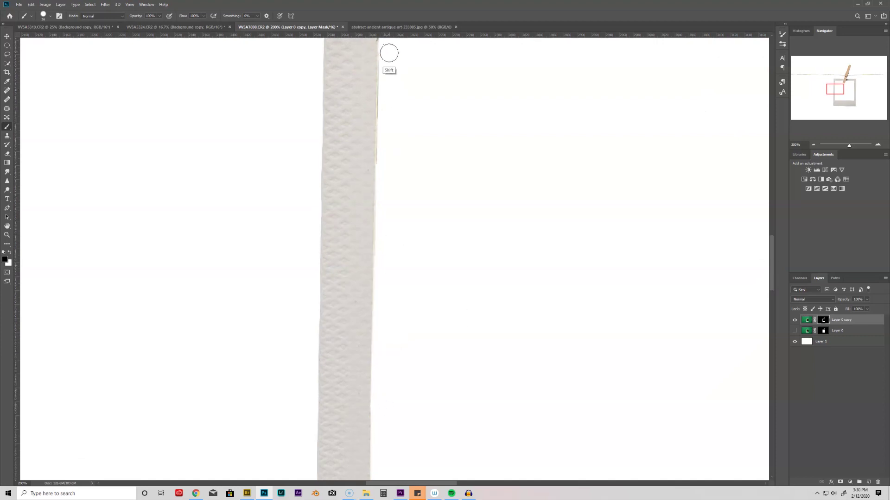
pyautogui.moveTo(772, 274); pyautogui.dragTo(772, 230)
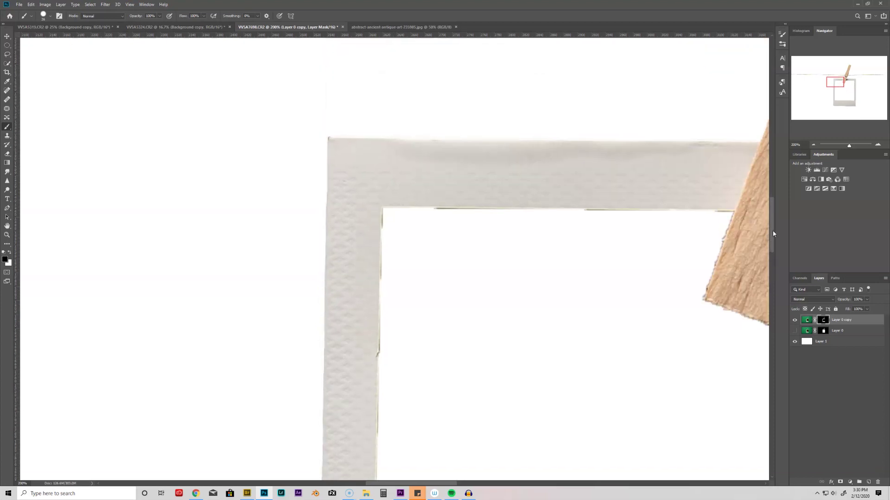
pyautogui.press('[')
pyautogui.press('[')
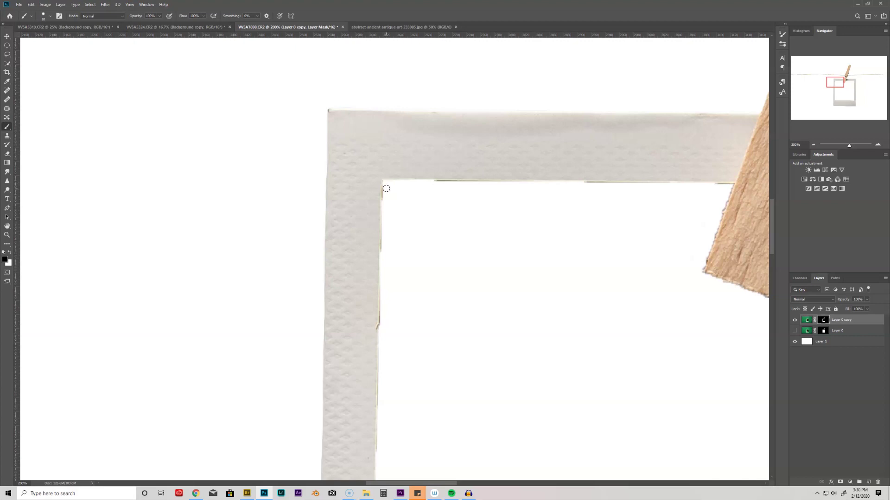
pyautogui.keyDown('shift'); pyautogui.click(379, 455); pyautogui.keyUp('shift')
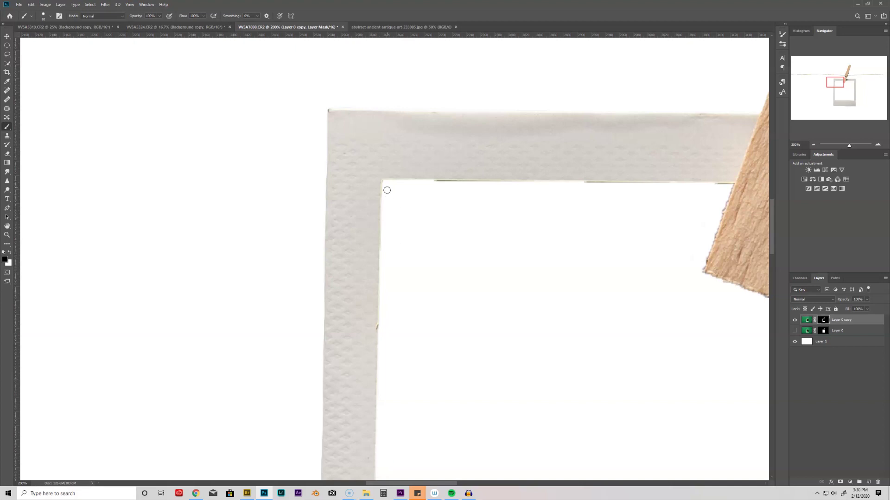
# Mask the fringe along the frame's top inner edge on both sides of the clothespin with straight black strokes
pyautogui.keyDown('shift'); pyautogui.click(725, 189); pyautogui.keyUp('shift')
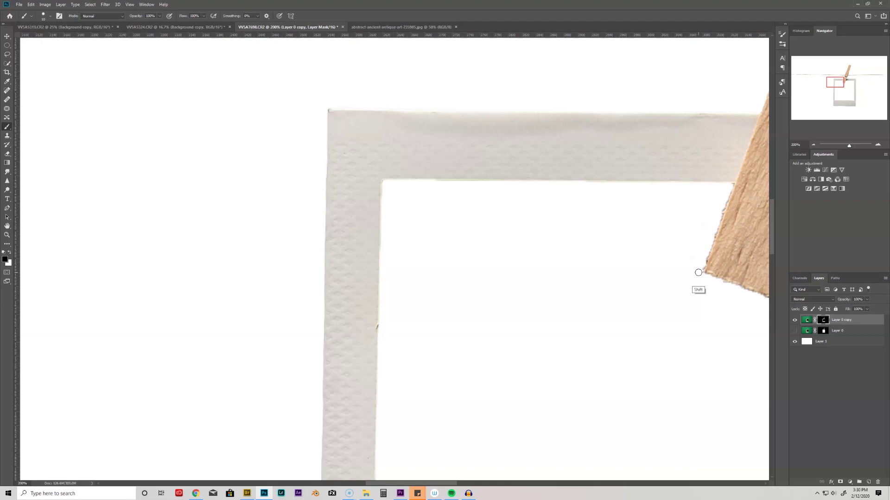
pyautogui.press('space')
pyautogui.moveTo(657, 308)
pyautogui.mouseDown()
pyautogui.moveTo(355, 249)
pyautogui.moveTo(360, 294)
pyautogui.moveTo(371, 301)
pyautogui.mouseUp()
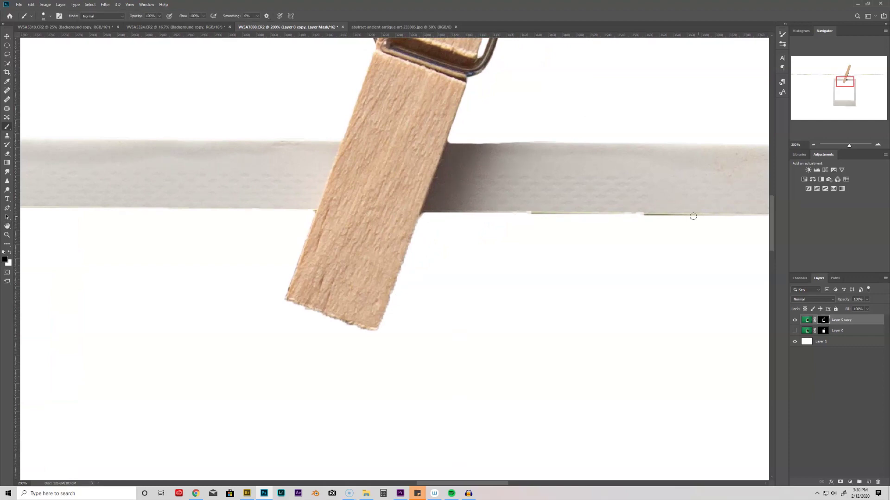
pyautogui.keyDown('shift'); pyautogui.click(747, 221); pyautogui.keyUp('shift')
pyautogui.keyDown('shift'); pyautogui.click(526, 218); pyautogui.keyUp('shift')
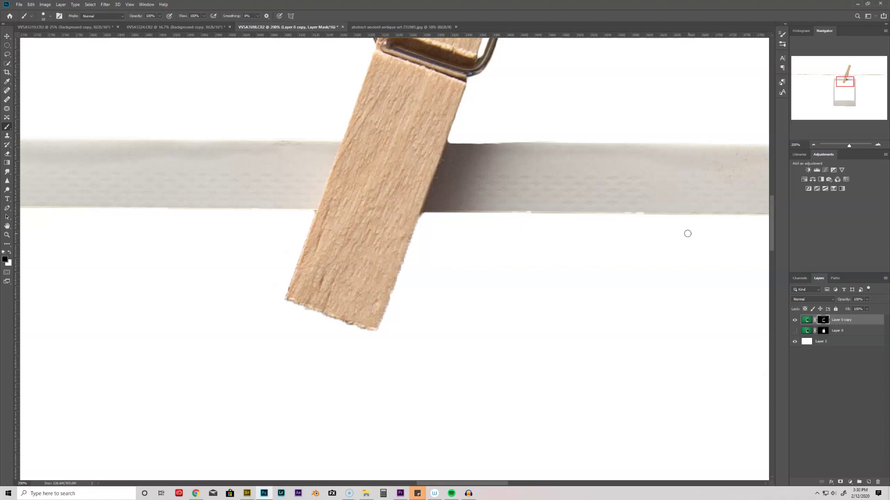
pyautogui.moveTo(699, 218); pyautogui.dragTo(642, 217)
# Mask the fringe along the frame's right and bottom inner edges with straight black strokes on the layer mask
pyautogui.press('space')
pyautogui.moveTo(543, 238)
pyautogui.mouseDown()
pyautogui.moveTo(417, 210)
pyautogui.moveTo(236, 221)
pyautogui.mouseUp()
pyautogui.moveTo(349, 265); pyautogui.dragTo(349, 205)
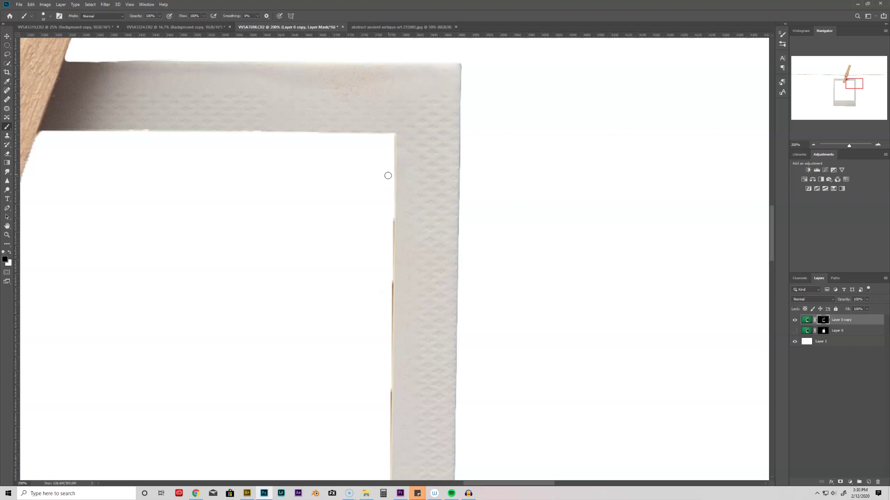
pyautogui.keyDown('shift'); pyautogui.click(390, 140); pyautogui.keyUp('shift')
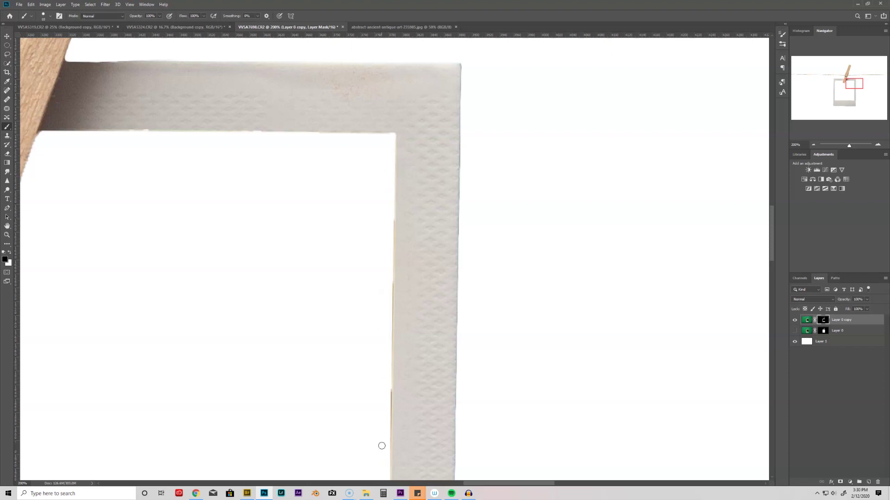
pyautogui.keyDown('shift'); pyautogui.click(388, 477); pyautogui.keyUp('shift')
pyautogui.press('h')
pyautogui.moveTo(369, 431); pyautogui.dragTo(347, 155)
pyautogui.press('b')
pyautogui.keyDown('shift'); pyautogui.click(368, 150); pyautogui.keyUp('shift')
pyautogui.scroll(-5, 367, 150)
pyautogui.keyDown('shift'); pyautogui.click(383, 363); pyautogui.keyUp('shift')
pyautogui.moveTo(265, 367); pyautogui.dragTo(755, 357)
# Review the entire Polaroid, string and clothespin cutout against the white background
pyautogui.hotkey('ctrl', '-')
pyautogui.hotkey('ctrl', '-')
pyautogui.hotkey('ctrl', '-')
pyautogui.hotkey('ctrl', '-')
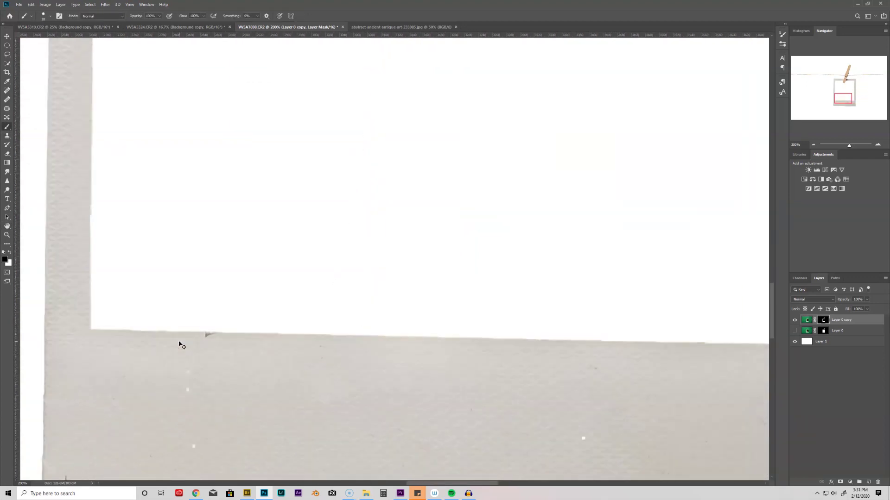
pyautogui.hotkey('ctrl', '+')
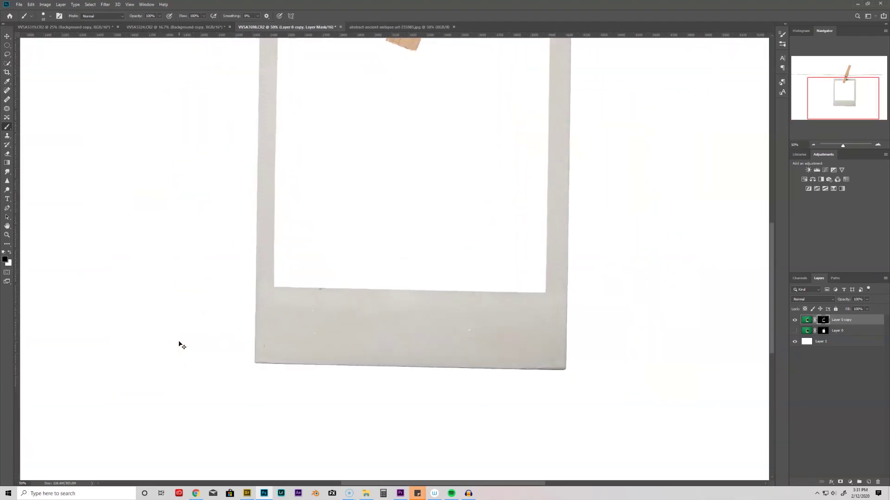
pyautogui.hotkey('ctrl', '-')
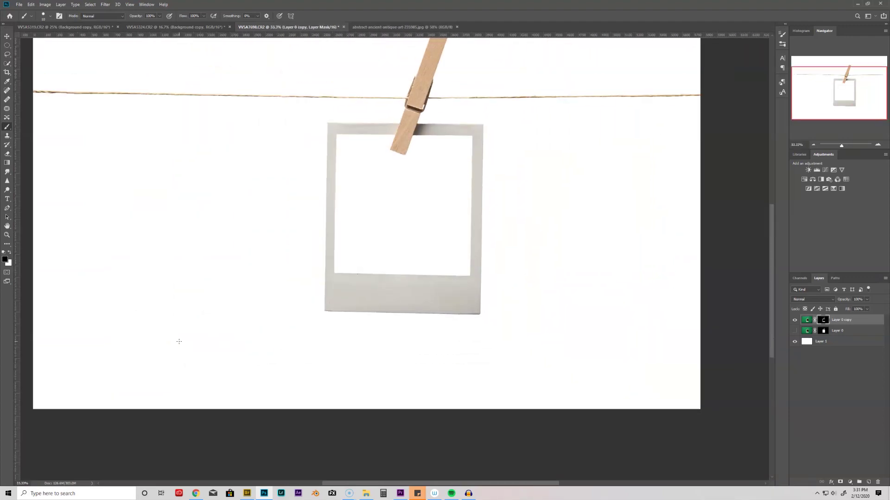
pyautogui.hotkey('ctrl', '-')
pyautogui.hotkey('ctrl', '+')
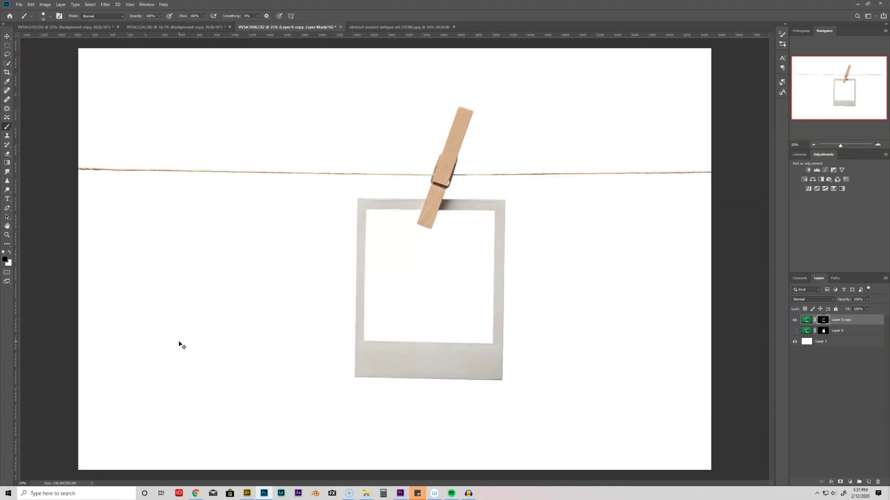
pyautogui.hotkey('ctrl', '-')
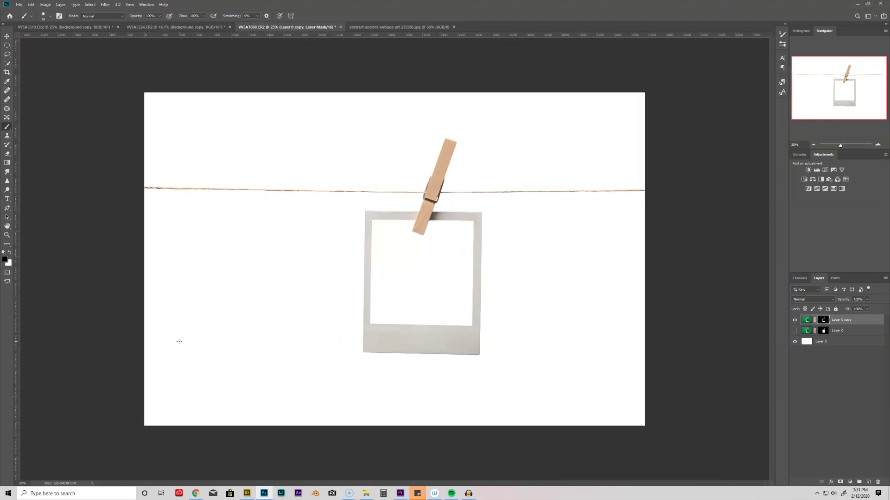
# In the dark-jacket portrait's document, stamp all visible layers into a new merged layer above Selective Color 1
pyautogui.click(175, 27)
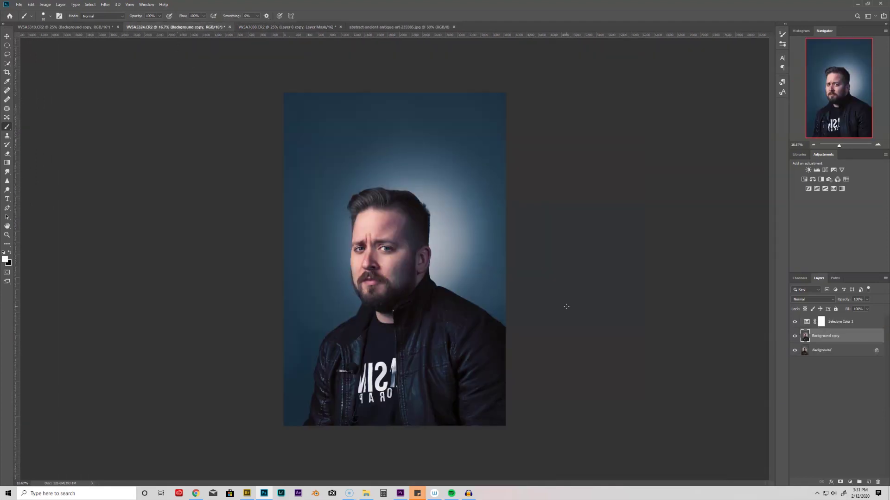
pyautogui.click(836, 321)
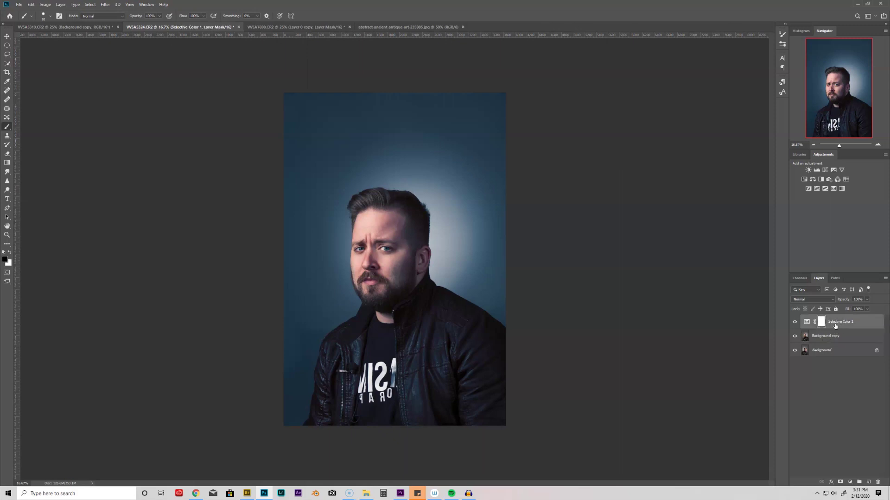
pyautogui.moveTo(835, 327); pyautogui.dragTo(836, 327)
pyautogui.hotkey('ctrl', 'shift', 'alt', 'e')
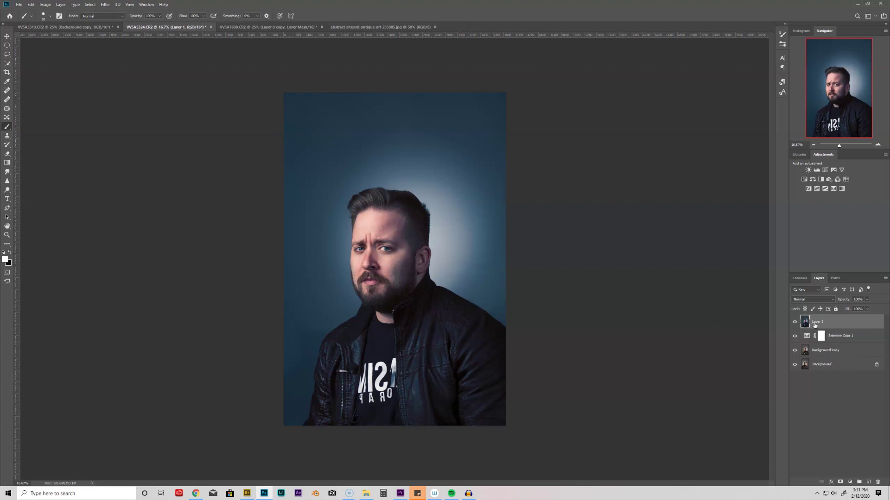
# Rename the merged portrait layer with the sitter's first name
pyautogui.doubleClick(817, 323)
pyautogui.write('RYAN')
pyautogui.press('Return')
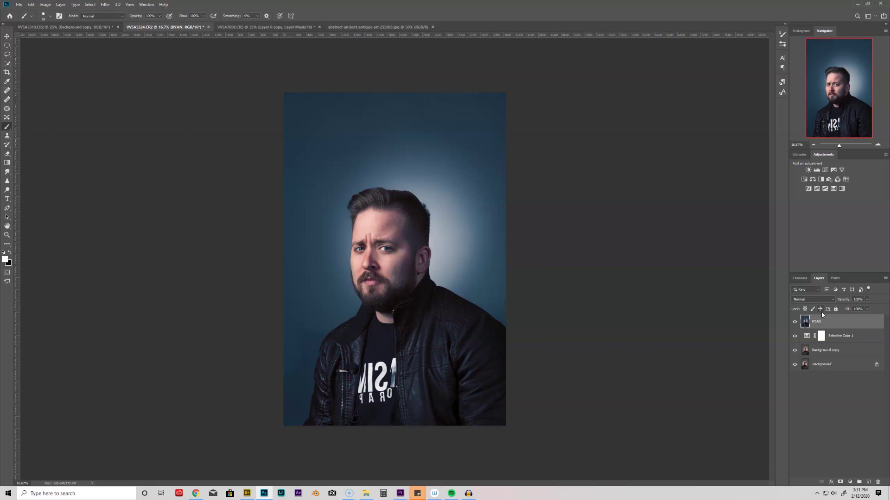
# Copy the merged portrait layer into the yellow-shirt portrait's document, place it above Selective Color 1, and hide it
pyautogui.moveTo(831, 323); pyautogui.dragTo(458, 310)
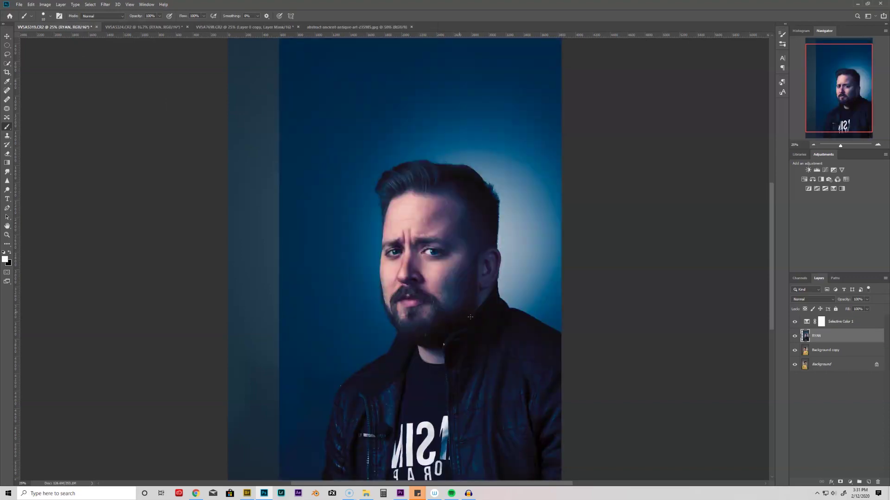
pyautogui.moveTo(846, 337); pyautogui.dragTo(841, 318)
pyautogui.click(795, 323)
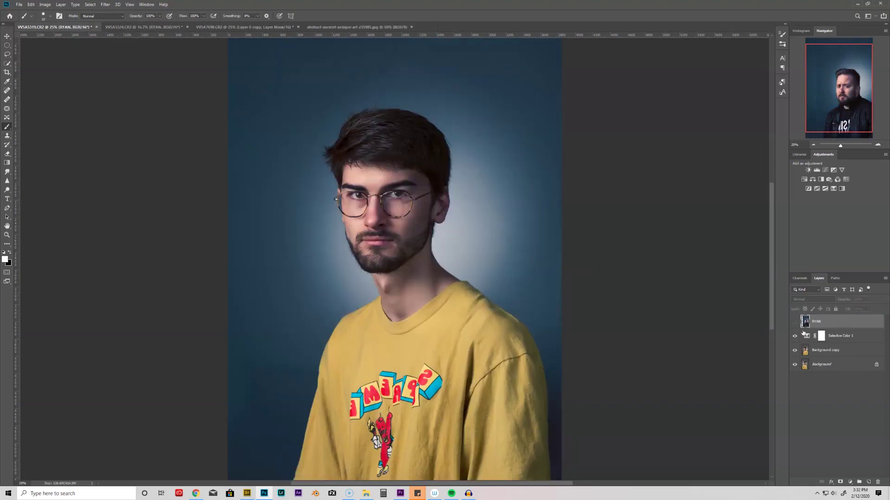
# Stamp the visible layers into a merged layer above Selective Color 1 and rename it with the yellow-shirt sitter's first name
pyautogui.click(837, 338)
pyautogui.hotkey('ctrl', 'alt', 'shift')
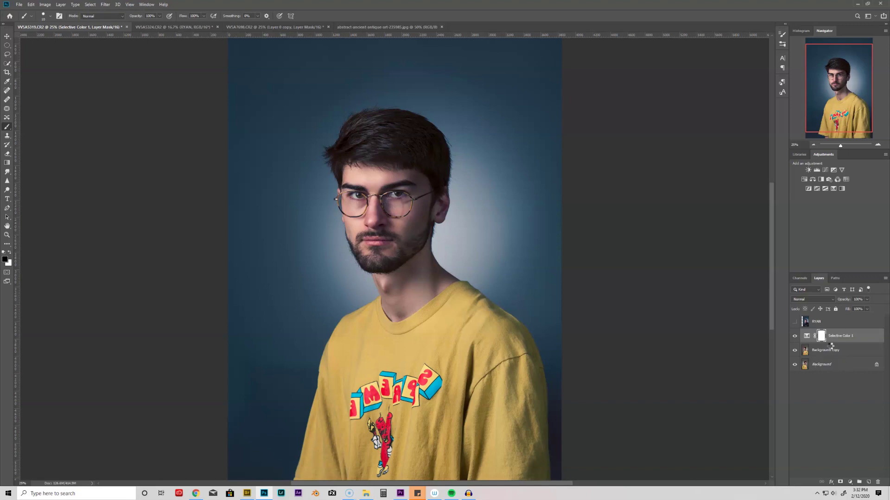
pyautogui.hotkey('ctrl', 'alt', 'shift', 'e')
pyautogui.doubleClick(819, 336)
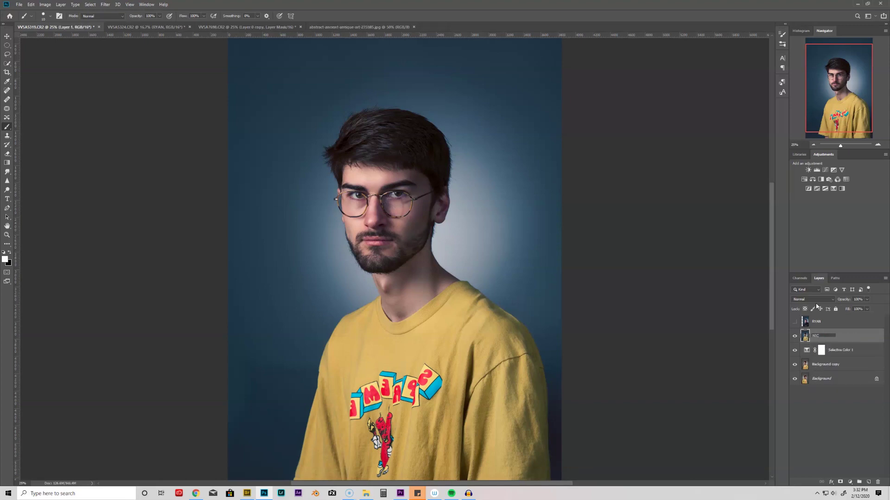
pyautogui.click(833, 353)
# Delete the Selective Color 1, Background copy and Background layers, keeping only the two merged portraits
pyautogui.click(837, 352)
pyautogui.keyDown('shift'); pyautogui.click(813, 376); pyautogui.keyUp('shift')
pyautogui.press('Delete')
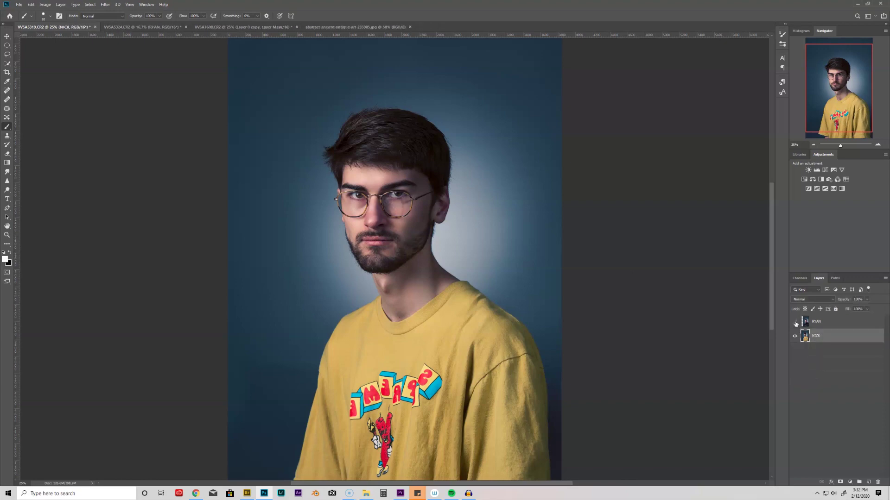
# Show the dark-jacket portrait layer and lower its opacity to about 41%
pyautogui.click(795, 322)
pyautogui.click(795, 322)
pyautogui.click(795, 322)
pyautogui.click(795, 323)
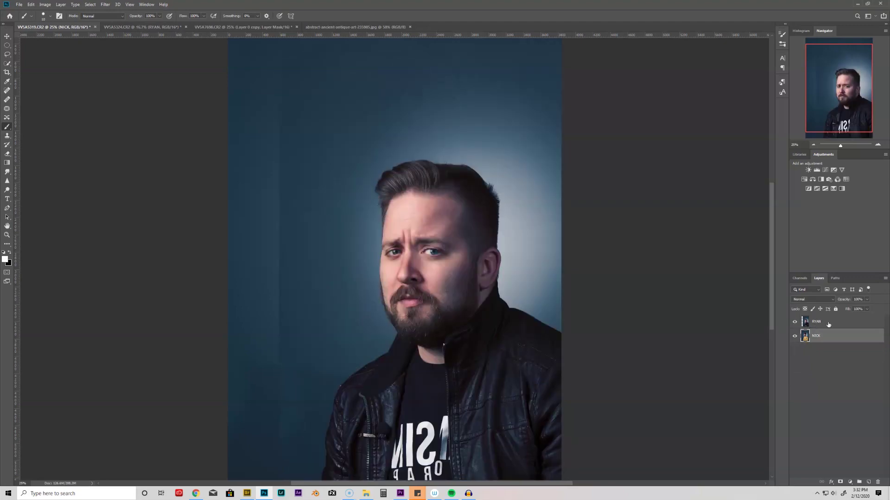
pyautogui.click(831, 325)
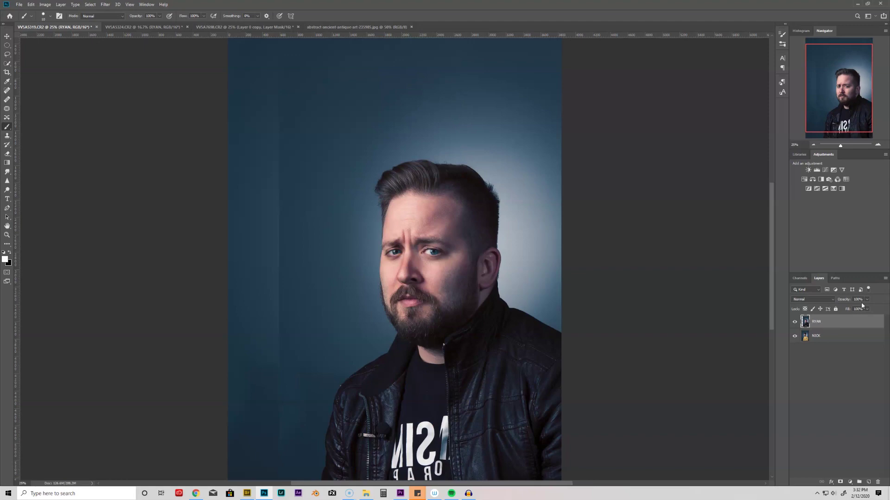
pyautogui.click(866, 299)
pyautogui.moveTo(851, 309); pyautogui.dragTo(843, 312)
# Move the translucent dark-jacket portrait so its face roughly overlaps the face of the yellow-shirt portrait
pyautogui.press('v')
pyautogui.moveTo(485, 261); pyautogui.dragTo(447, 206)
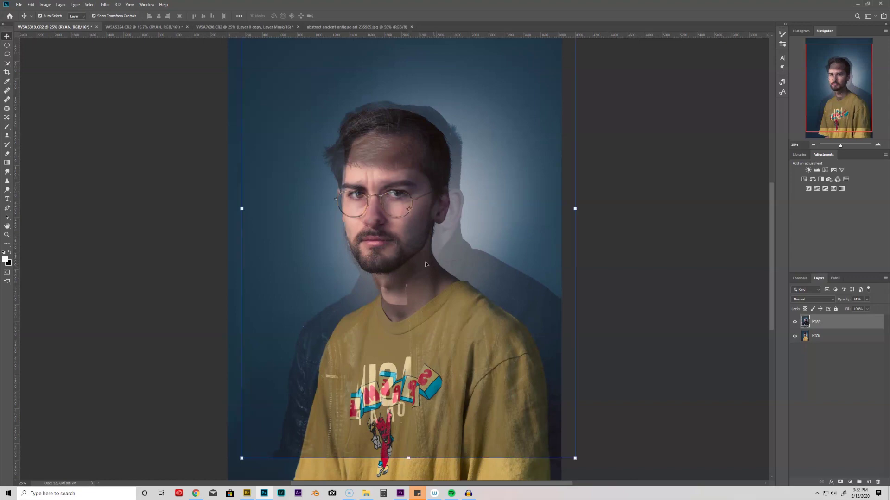
pyautogui.hotkey('ctrl', '+')
pyautogui.hotkey('ctrl', '+')
pyautogui.hotkey('ctrl', '+')
pyautogui.hotkey('shift', 'Right')
pyautogui.hotkey('shift', 'Right')
pyautogui.hotkey('shift', 'Right')
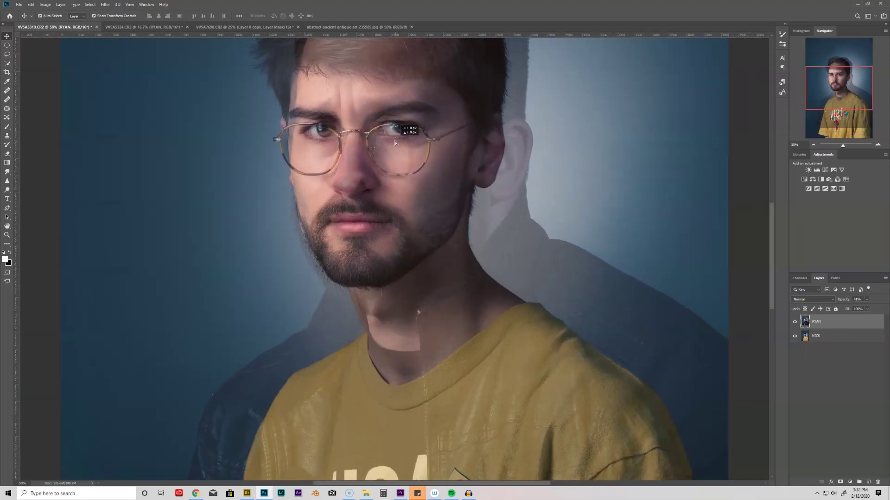
pyautogui.hotkey('ctrl', '+')
pyautogui.hotkey('ctrl', '+')
# Fine-tune the dark-jacket portrait's position so its eyes, nose and mouth line up with the face beneath
pyautogui.moveTo(397, 105); pyautogui.dragTo(402, 113)
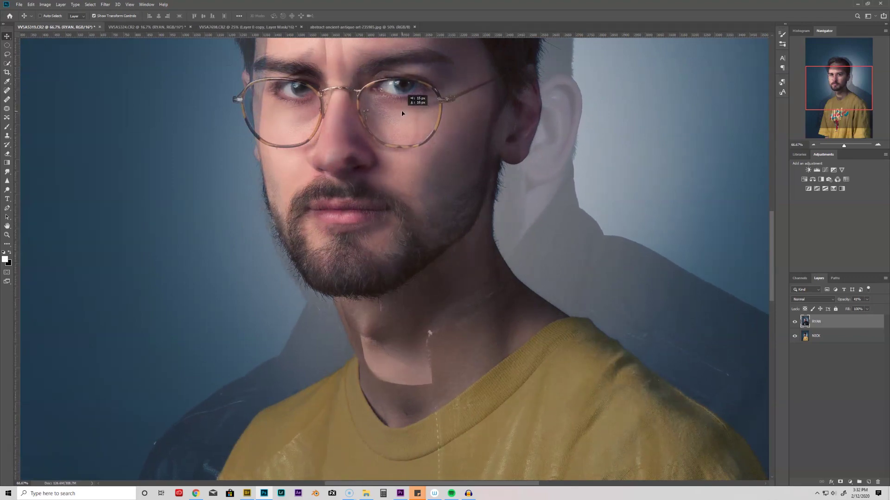
pyautogui.press('Up')
pyautogui.press('Up')
pyautogui.press('Up')
pyautogui.press('Up')
pyautogui.press('Up')
pyautogui.press('Up')
pyautogui.press('Up')
pyautogui.press('Up')
pyautogui.press('Up')
pyautogui.press('Up')
pyautogui.press('Up')
pyautogui.press('Up')
pyautogui.press('Up')
pyautogui.press('Up')
pyautogui.press('Right')
pyautogui.press('Right')
pyautogui.press('Right')
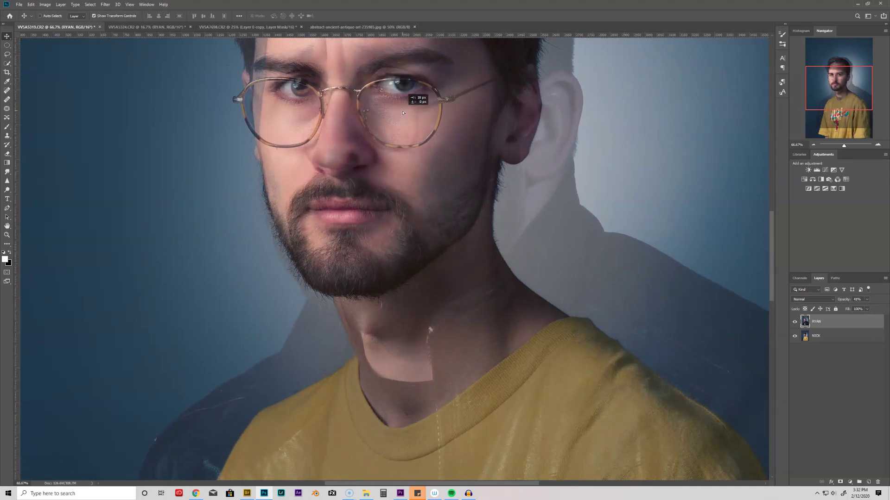
pyautogui.press('Down')
pyautogui.press('Down')
pyautogui.press('Down')
pyautogui.press('Down')
pyautogui.press('Down')
pyautogui.press('Down')
pyautogui.press('Down')
pyautogui.press('Down')
pyautogui.press('Down')
pyautogui.press('Down')
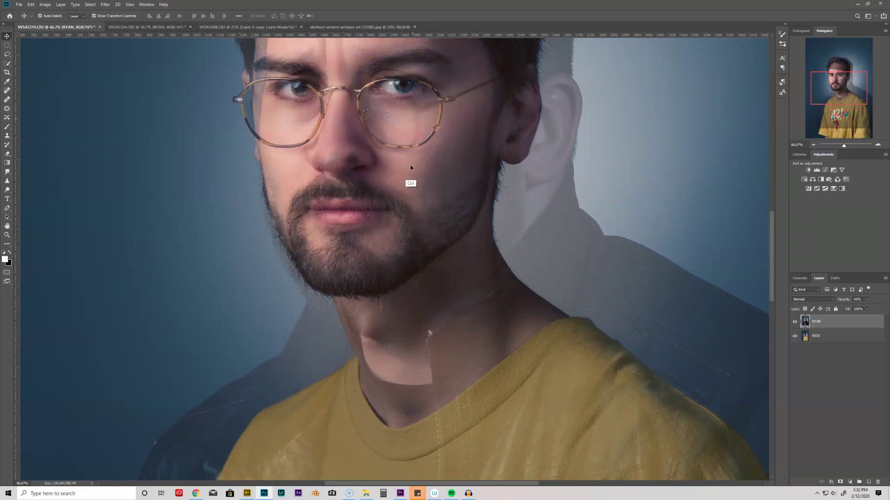
pyautogui.hotkey('ctrl', '-')
pyautogui.hotkey('ctrl', '-')
pyautogui.hotkey('ctrl', '-')
pyautogui.hotkey('ctrl', '-')
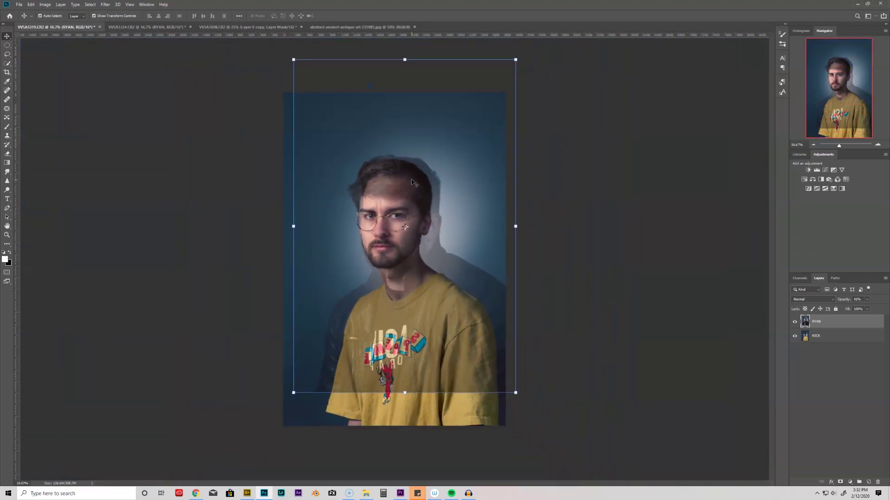
# Restore the dark-jacket portrait layer's opacity to 100%
pyautogui.click(612, 315)
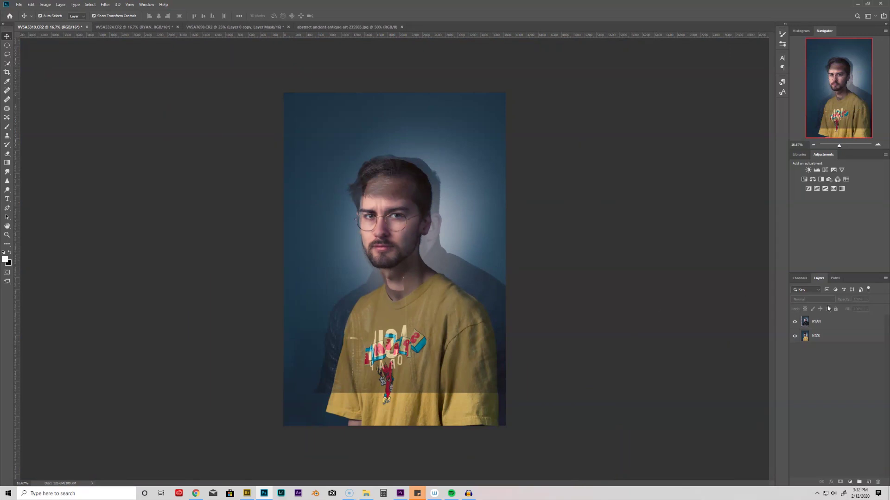
pyautogui.click(844, 322)
pyautogui.click(867, 300)
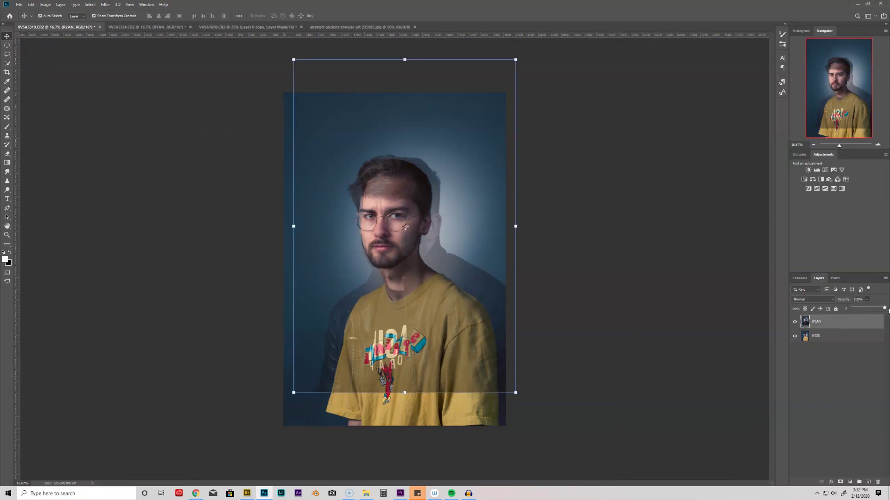
pyautogui.click(821, 353)
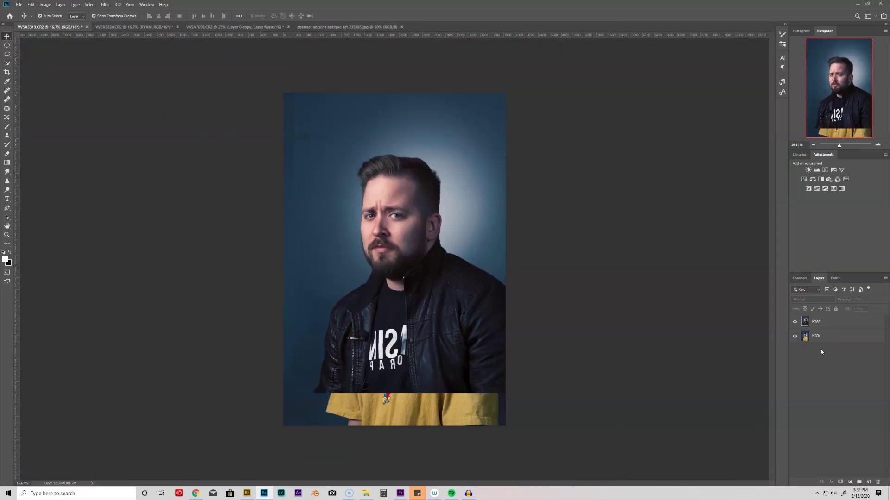
# Add a black layer mask to the dark-jacket portrait layer to hide it completely
pyautogui.click(834, 323)
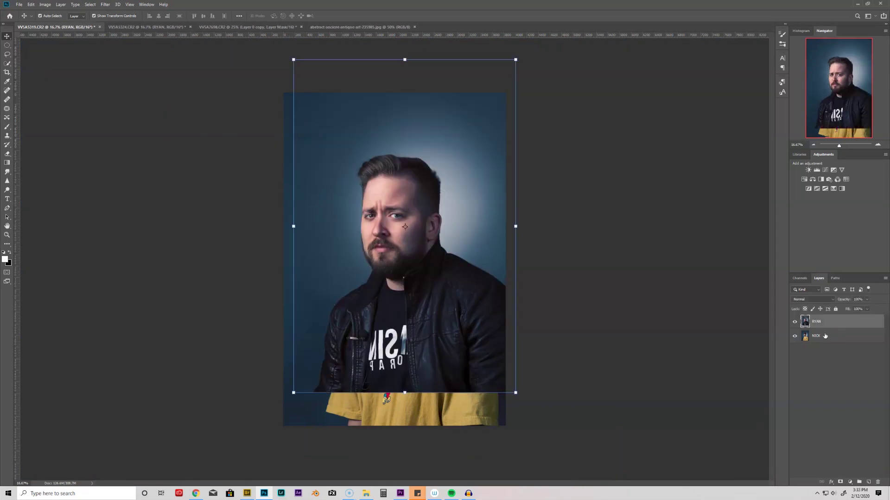
pyautogui.keyDown('alt'); pyautogui.click(840, 483); pyautogui.keyUp('alt')
pyautogui.press('x')
pyautogui.click(105, 242)
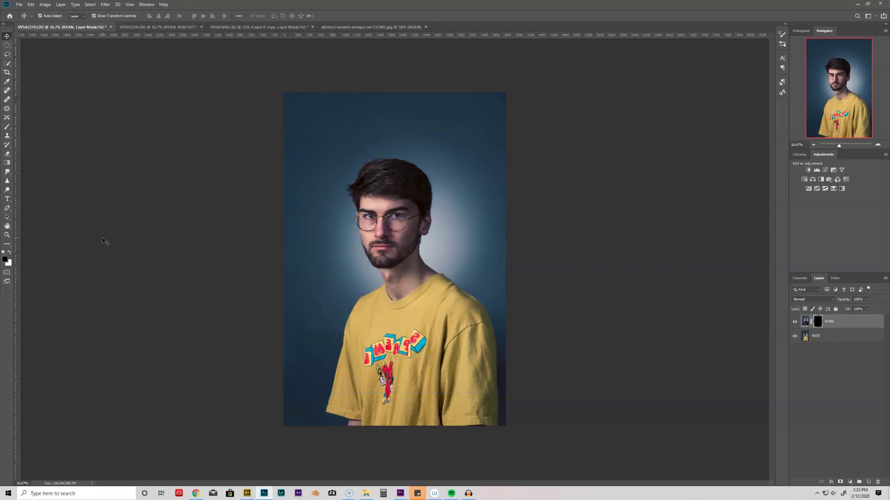
# Rename the Polaroid cutout's masked layer POLAROID, copy it to the top of the portrait composite and place it over the face
pyautogui.click(222, 28)
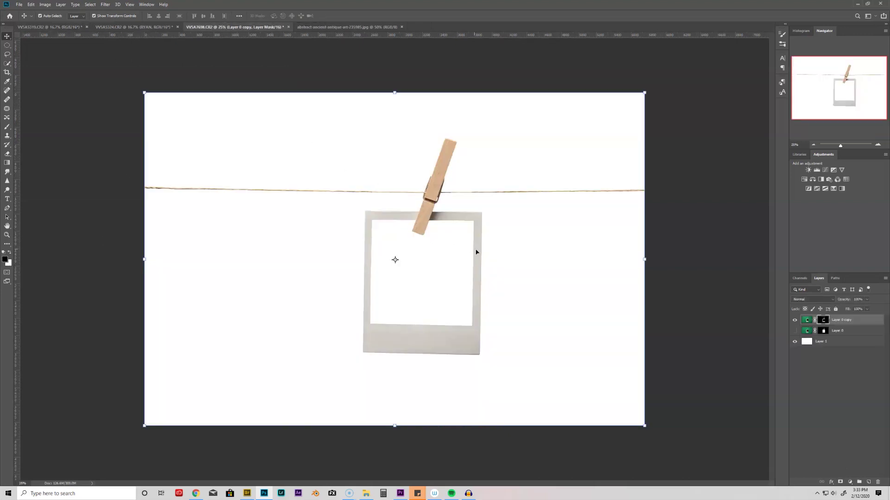
pyautogui.press('x')
pyautogui.doubleClick(842, 320)
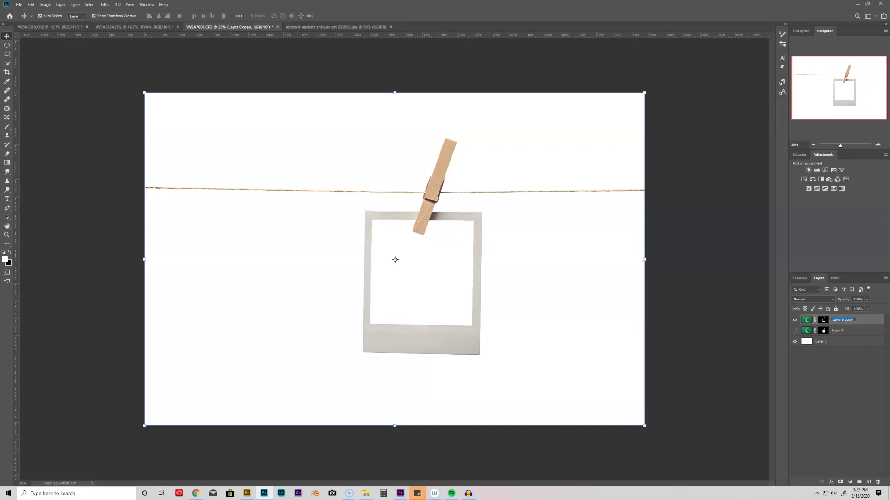
pyautogui.write('pOLAROID')
pyautogui.press('Return')
pyautogui.moveTo(602, 292); pyautogui.dragTo(417, 271)
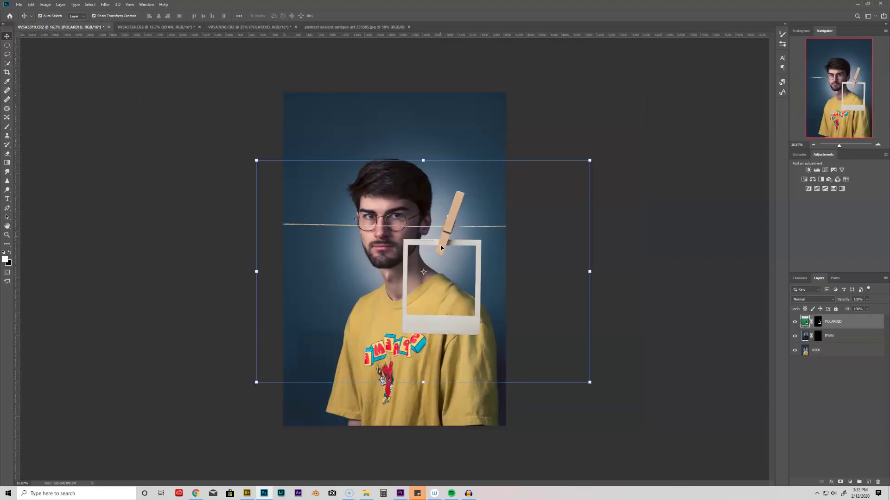
pyautogui.moveTo(445, 241); pyautogui.dragTo(411, 202)
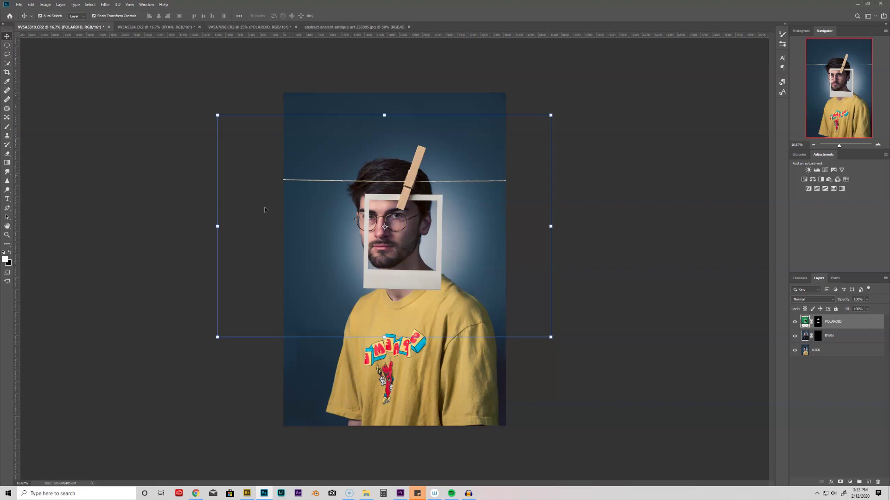
# Scale the Polaroid layer to about 65% and position its frame over the eye and cheek on the ear side of the face
pyautogui.moveTo(217, 115); pyautogui.dragTo(275, 153)
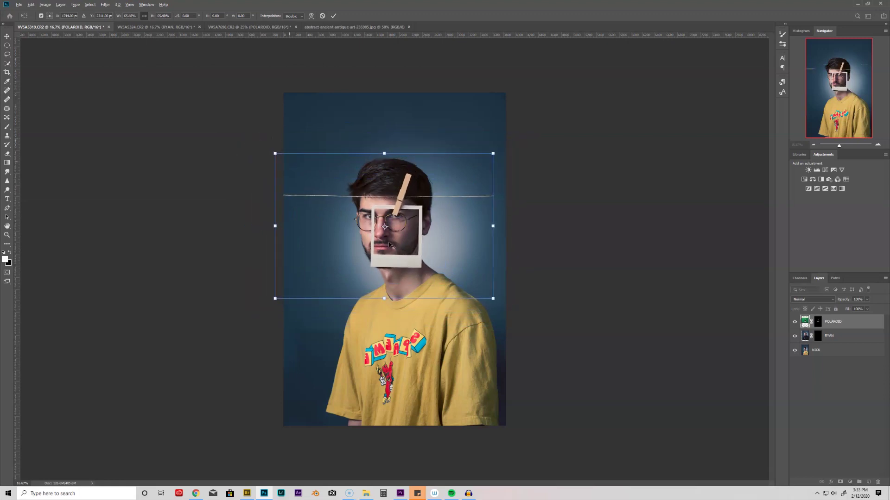
pyautogui.moveTo(395, 239); pyautogui.dragTo(406, 232)
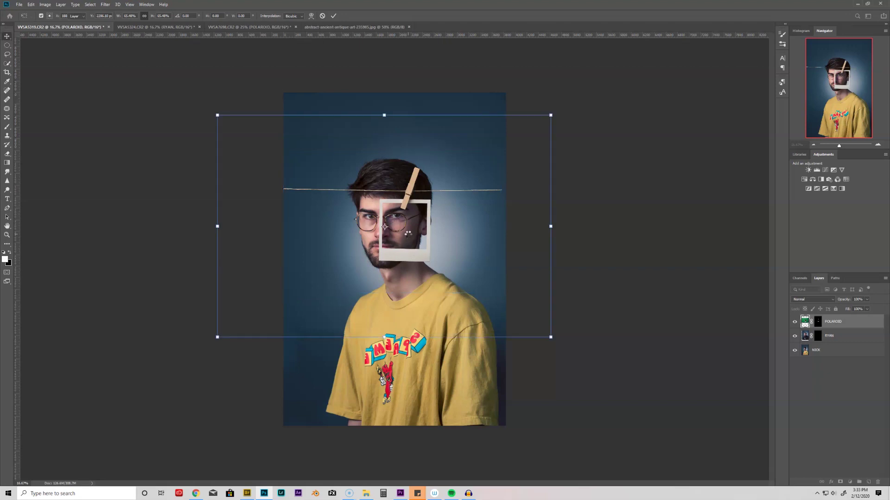
pyautogui.press('Return')
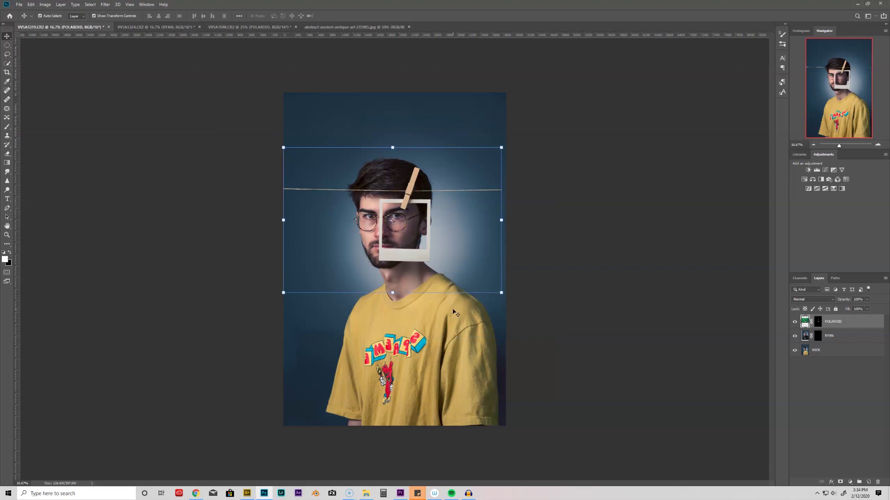
pyautogui.click(574, 288)
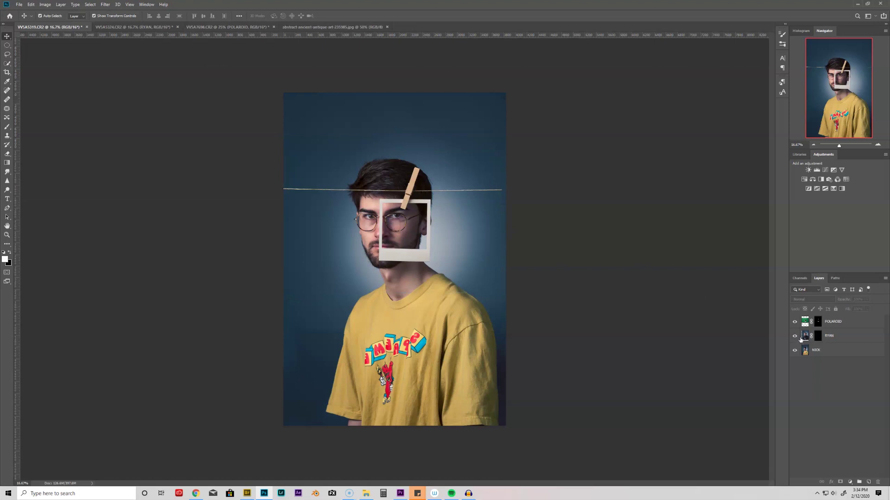
# With the dark-jacket portrait's mask active, trace a closed Pen path around the Polaroid opening, running along the frame's border
pyautogui.click(827, 340)
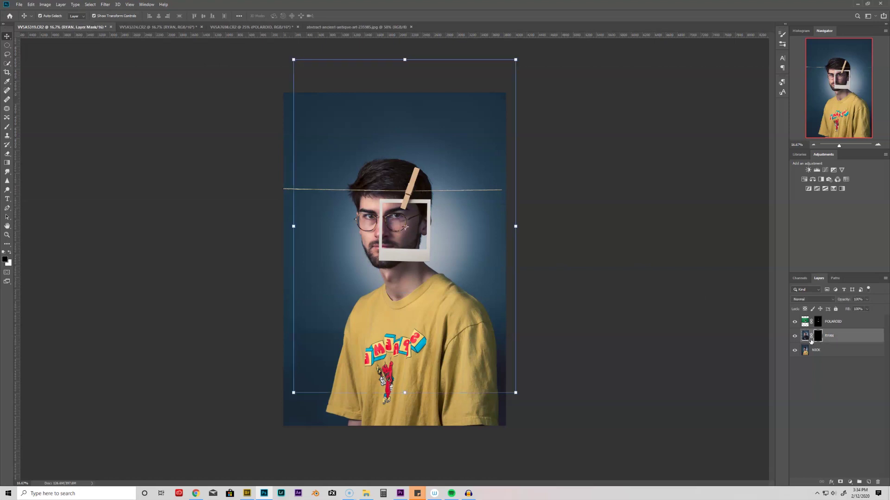
pyautogui.hotkey('ctrl', '+')
pyautogui.hotkey('ctrl', '+')
pyautogui.hotkey('ctrl', '+')
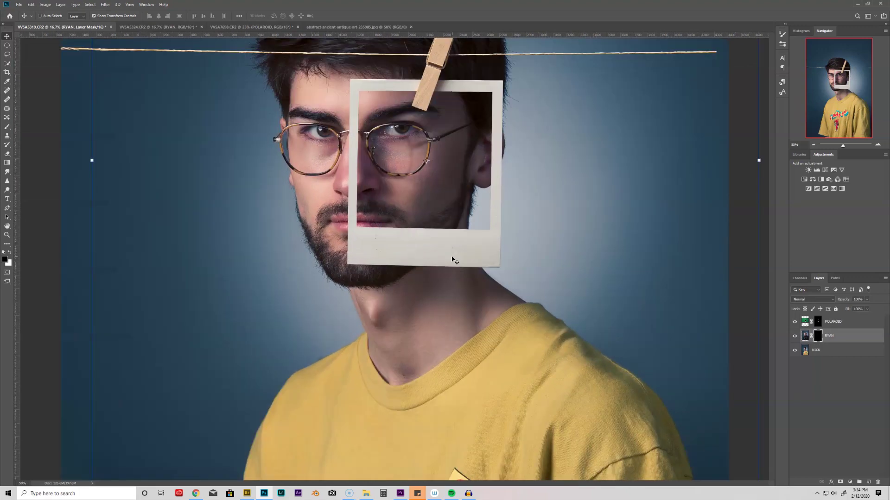
pyautogui.hotkey('ctrl', '+')
pyautogui.press('h')
pyautogui.moveTo(407, 208); pyautogui.dragTo(399, 366)
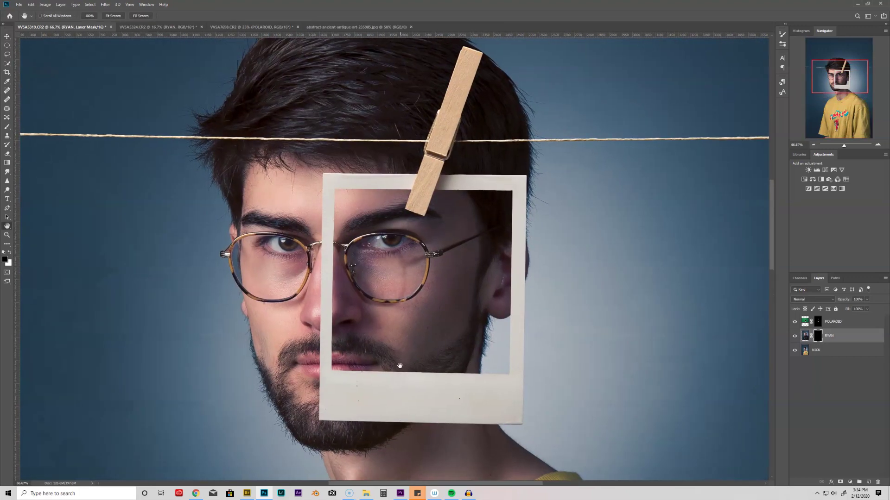
pyautogui.press('p')
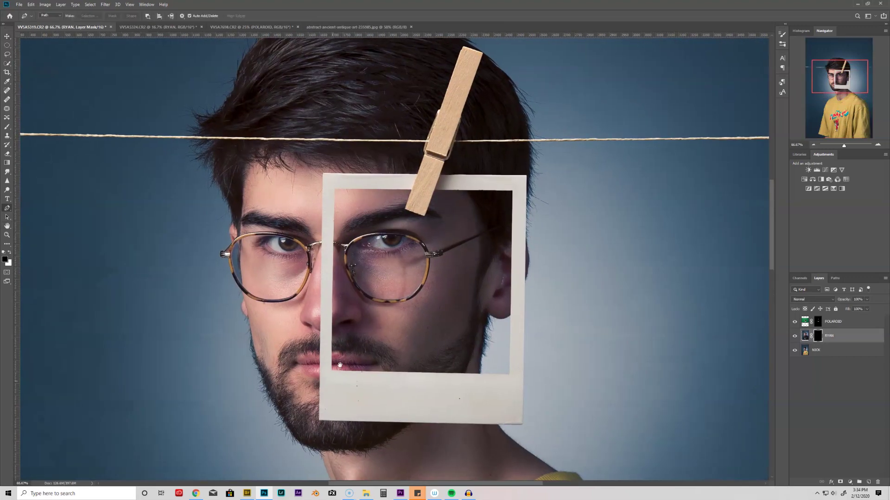
pyautogui.click(327, 388)
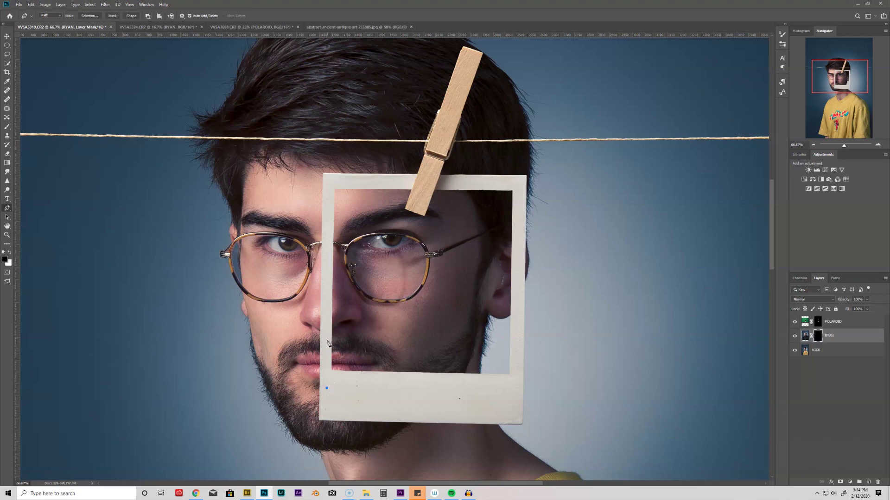
pyautogui.click(329, 182)
pyautogui.click(521, 184)
pyautogui.click(515, 387)
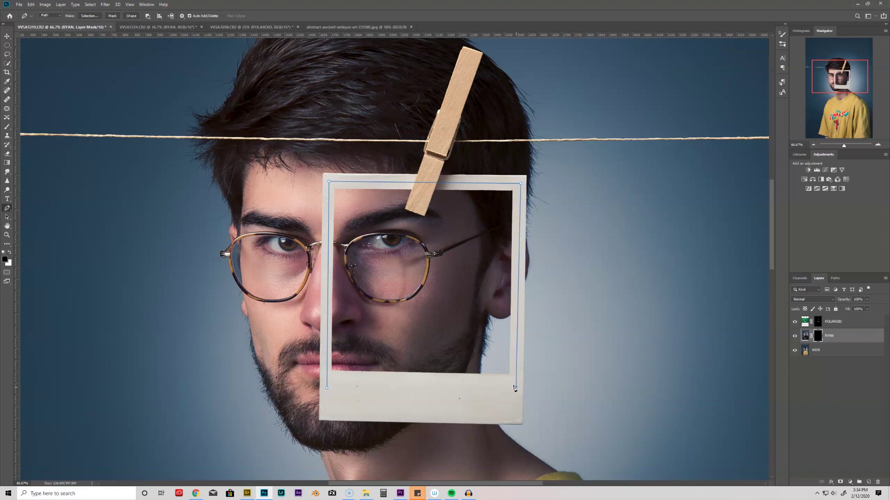
pyautogui.click(328, 389)
# Convert the path around the Polaroid opening into a new selection with a feather radius of 0 pixels
pyautogui.rightClick(396, 314)
pyautogui.click(423, 342)
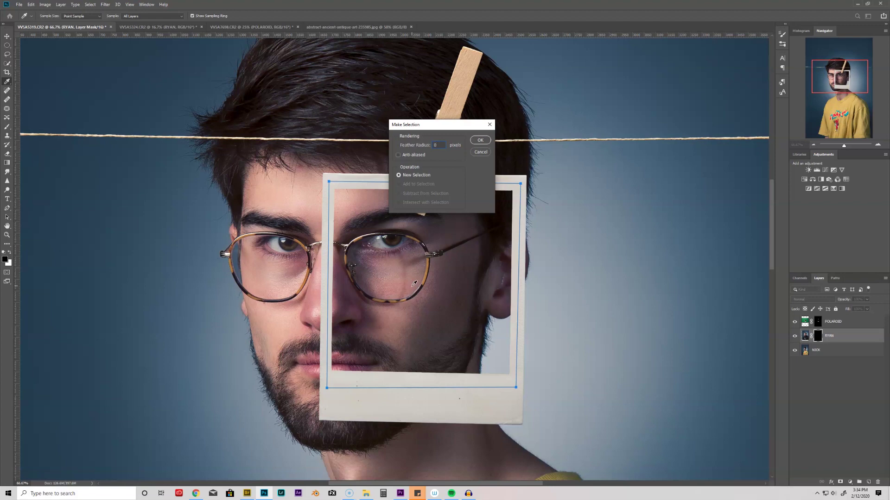
pyautogui.press('Return')
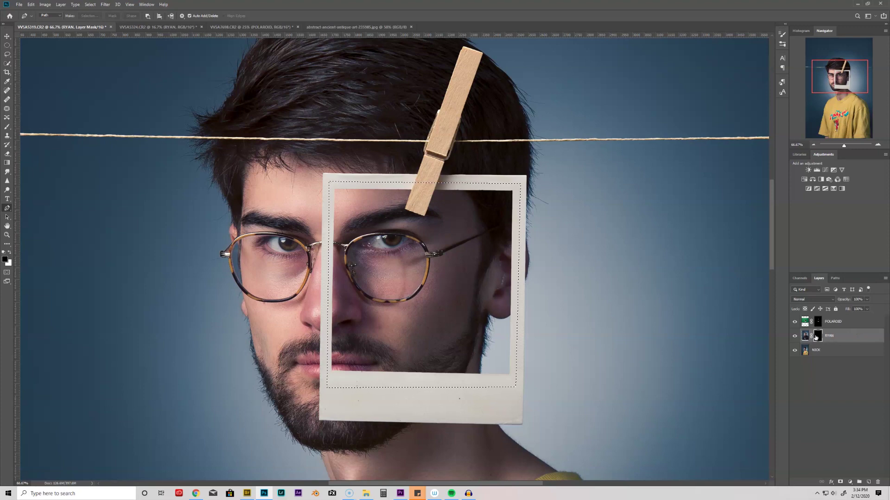
# Paint white with an enlarged brush on the dark-jacket portrait's mask inside the selection to reveal that face within the Polaroid frame
pyautogui.press('b')
pyautogui.press('x')
pyautogui.press(']')
pyautogui.press(']')
pyautogui.press(']')
pyautogui.press(']')
pyautogui.press(']')
pyautogui.press(']')
pyautogui.press(']')
pyautogui.press(']')
pyautogui.press(']')
pyautogui.press(']')
pyautogui.press(']')
pyautogui.press(']')
pyautogui.press(']')
pyautogui.press(']')
pyautogui.press(']')
pyautogui.press(']')
pyautogui.moveTo(347, 213)
pyautogui.mouseDown()
pyautogui.moveTo(353, 222)
pyautogui.moveTo(463, 227)
pyautogui.moveTo(362, 273)
pyautogui.moveTo(527, 298)
pyautogui.moveTo(483, 334)
pyautogui.moveTo(532, 342)
pyautogui.moveTo(486, 324)
pyautogui.moveTo(343, 328)
pyautogui.moveTo(478, 269)
pyautogui.moveTo(437, 318)
pyautogui.mouseUp()
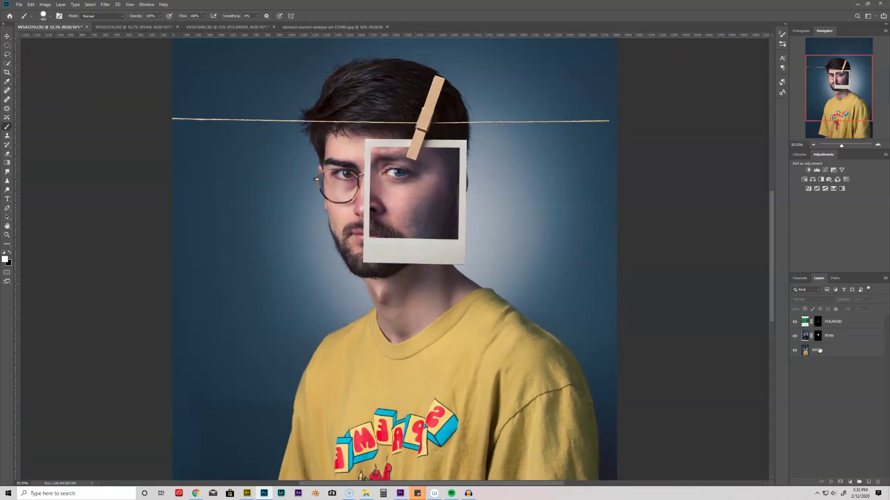
# Convert the yellow-shirt portrait layer to a Smart Object
pyautogui.click(834, 354)
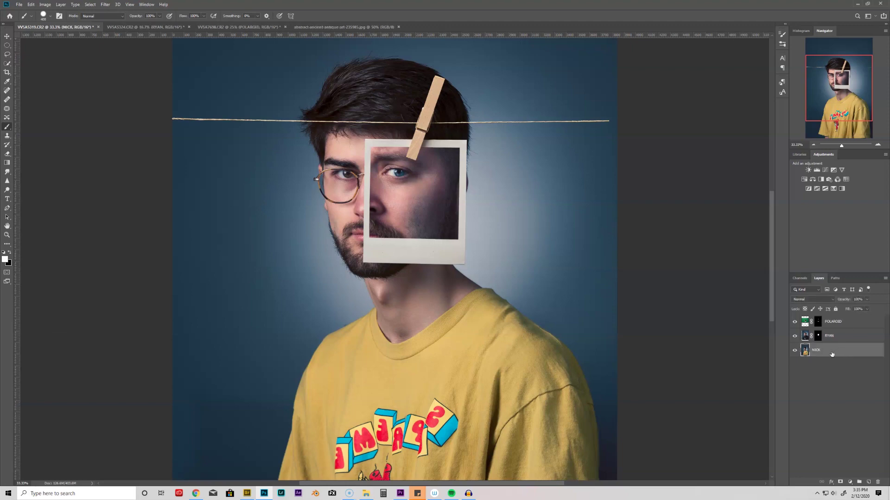
pyautogui.rightClick(832, 354)
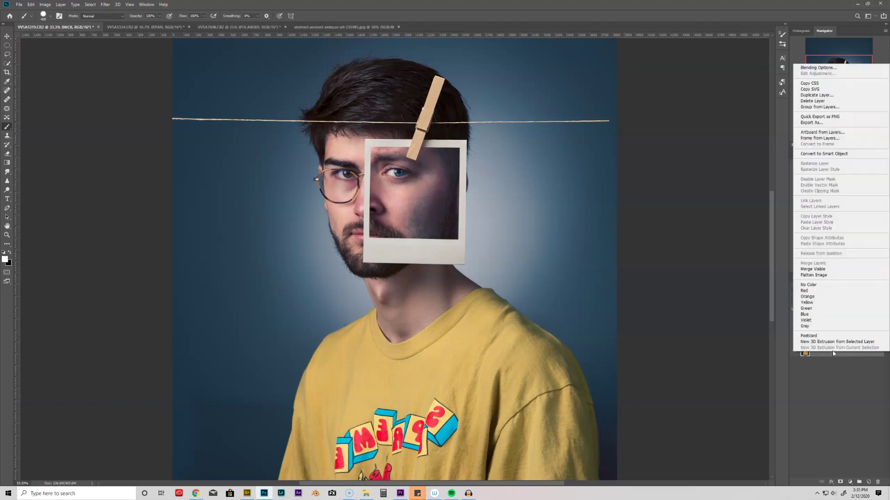
pyautogui.click(822, 154)
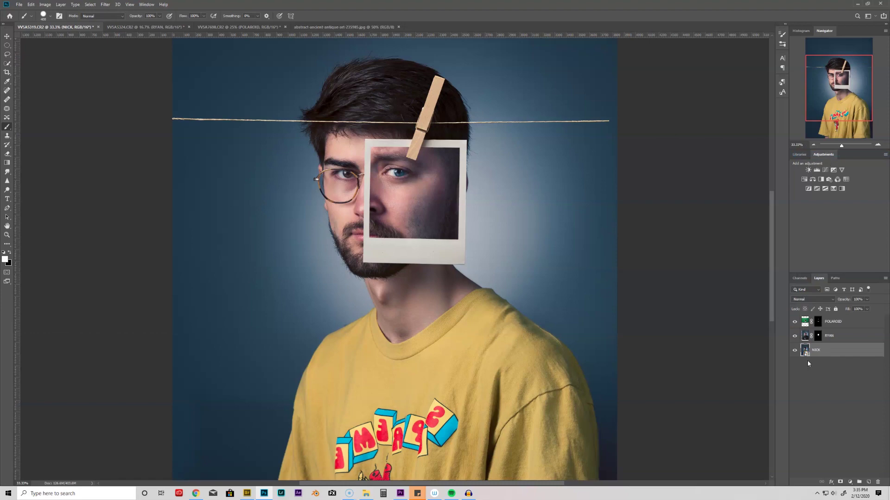
# Apply a Gaussian Blur smart filter with a radius of 6 pixels to the yellow-shirt portrait
pyautogui.click(106, 6)
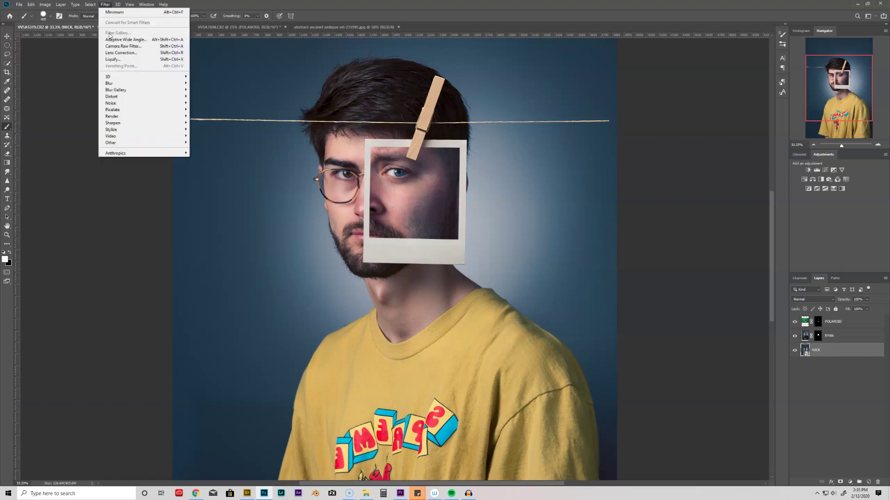
pyautogui.moveTo(115, 86)
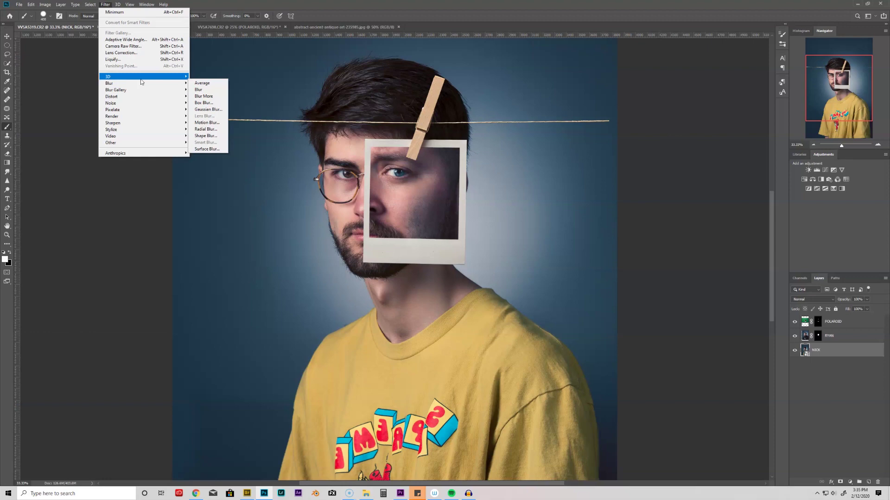
pyautogui.click(206, 109)
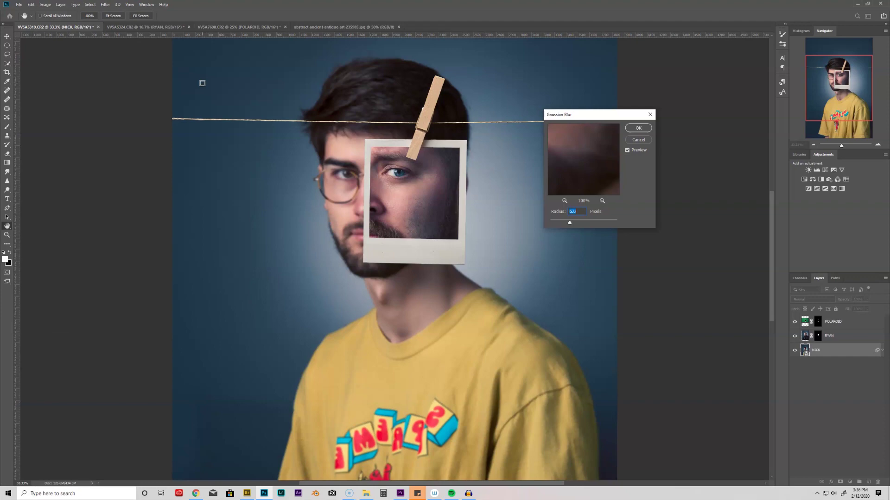
pyautogui.press('Return')
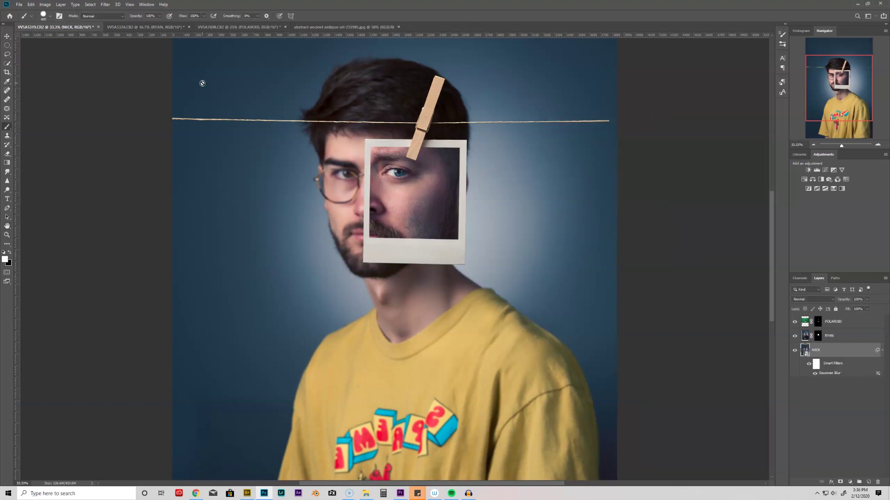
# Add a Color Lookup adjustment using the 3Strip.look LUT and move it to the top of the layer stack
pyautogui.hotkey('ctrl', '-')
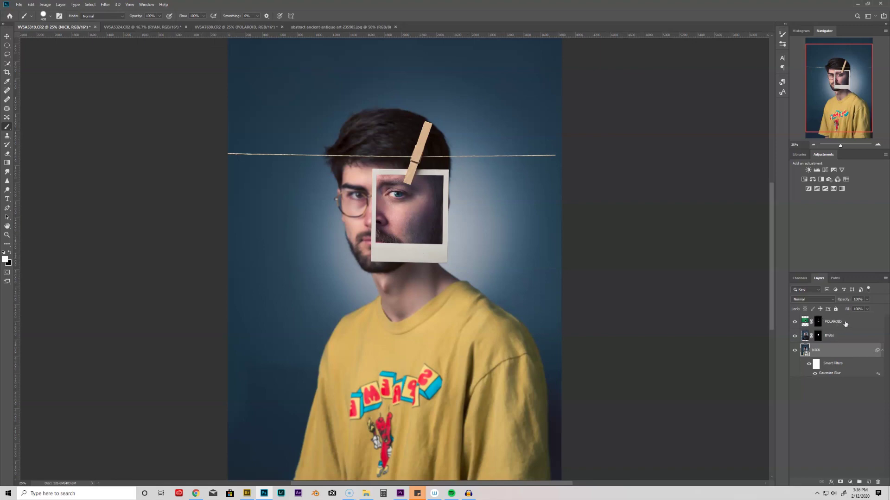
pyautogui.click(846, 180)
pyautogui.click(694, 80)
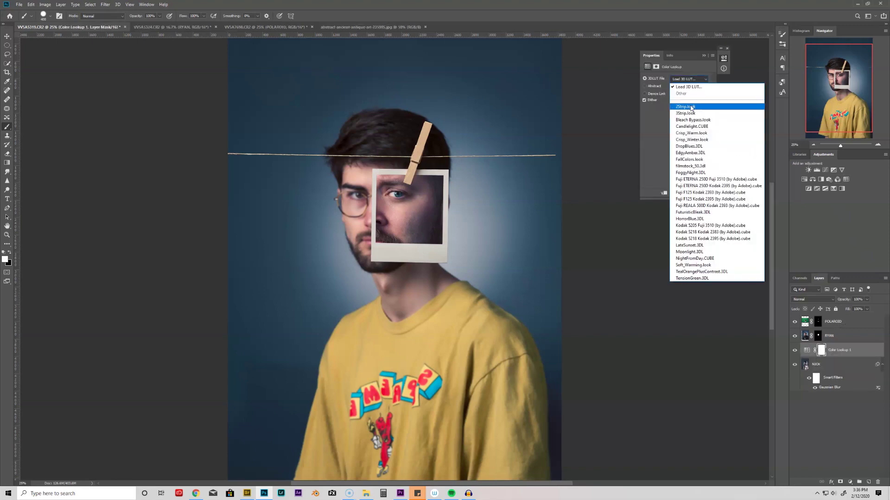
pyautogui.click(691, 107)
pyautogui.press('Down')
pyautogui.press('Down')
pyautogui.press('Down')
pyautogui.press('Up')
pyautogui.press('Up')
pyautogui.moveTo(857, 351); pyautogui.dragTo(819, 292)
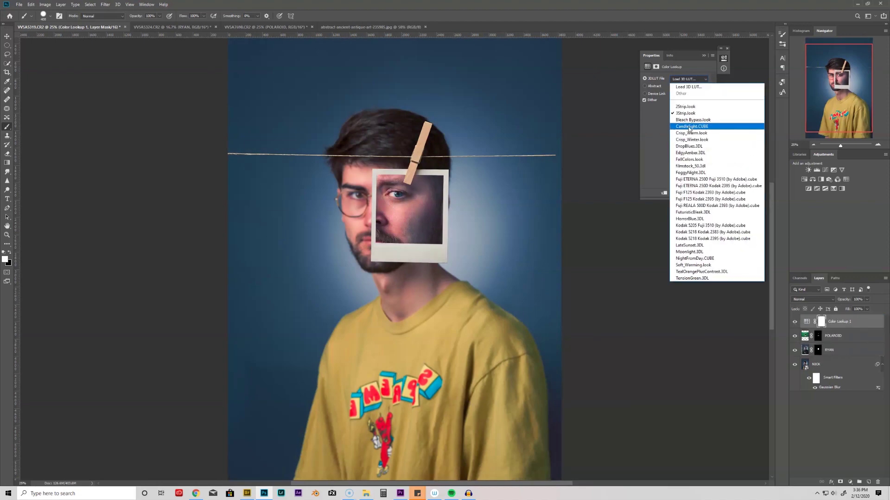
# Preview the 3D LUTs from Candlelight.CUBE onward and set the Color Lookup adjustment to FoggyNight.3DL
pyautogui.click(688, 126)
pyautogui.press('Down')
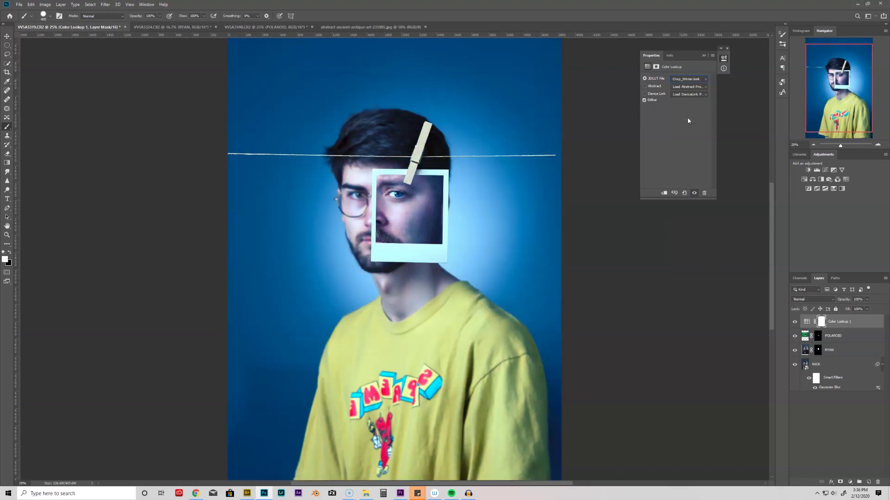
pyautogui.press('Down')
pyautogui.press('Down')
pyautogui.press('Down')
pyautogui.press('Down')
pyautogui.press('Down')
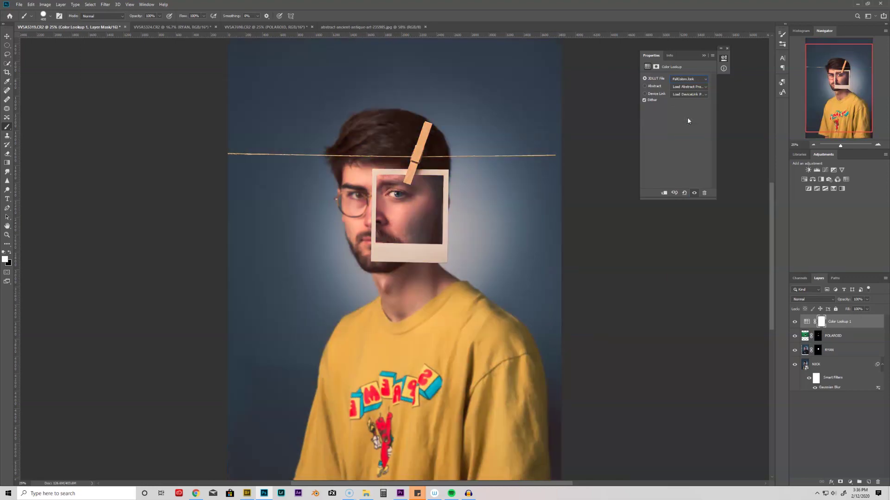
pyautogui.press('Down')
pyautogui.press('Up')
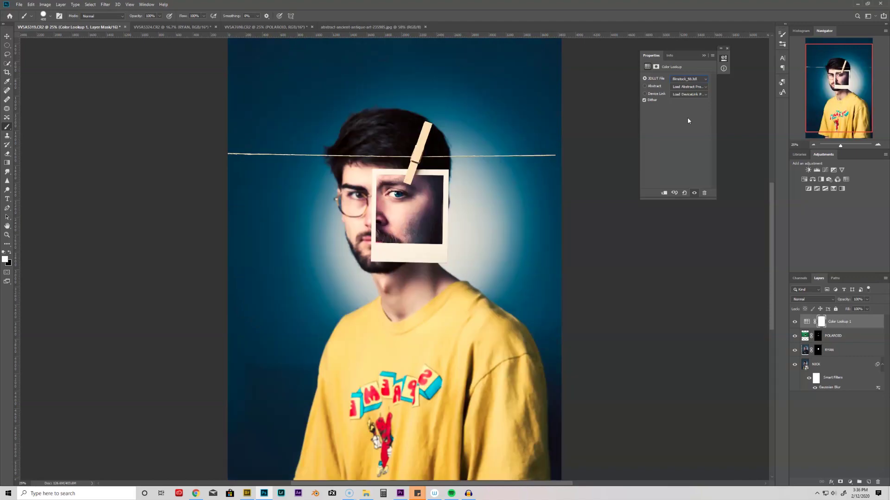
pyautogui.press('Down')
pyautogui.press('Up')
pyautogui.press('Down')
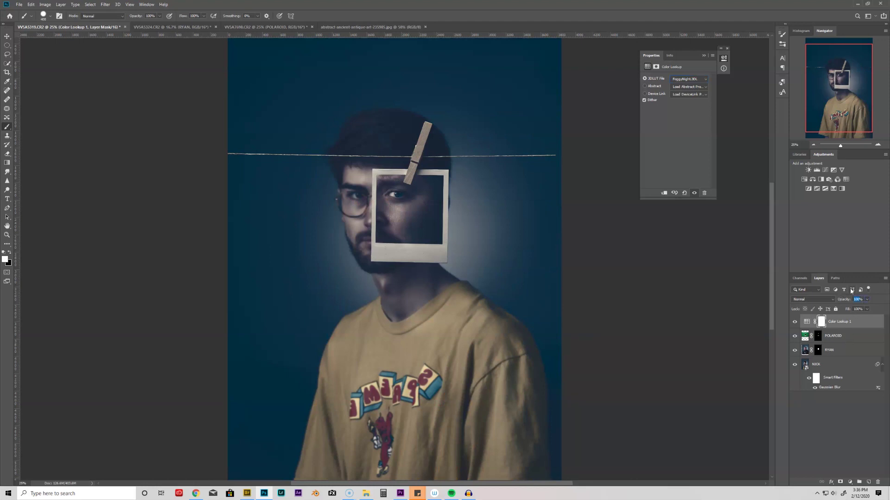
# Compare reduced opacities for the Color Lookup layer and set its opacity to 25%
pyautogui.write('50')
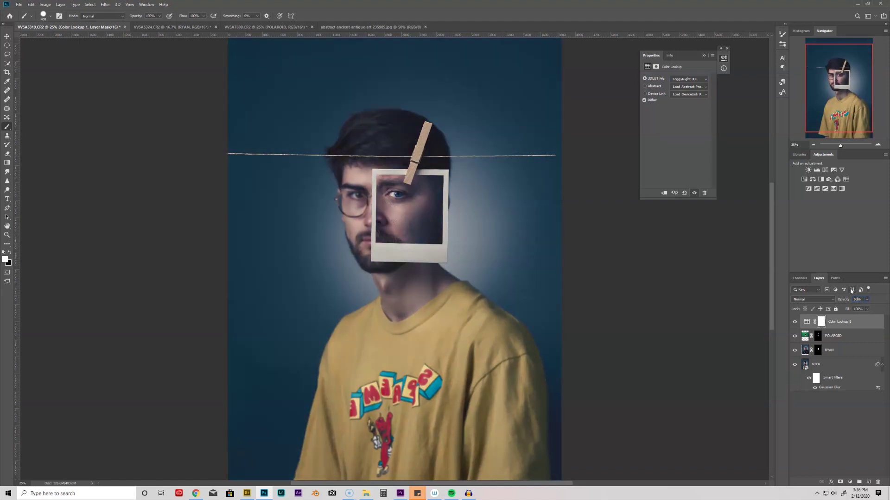
pyautogui.write('0')
pyautogui.write('20')
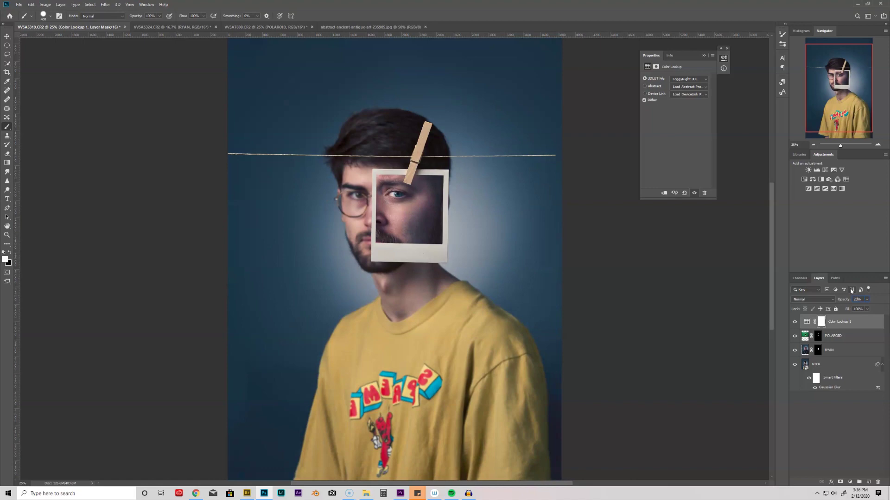
pyautogui.write('25')
# Add a Levels adjustment directly above the Polaroid layer and brighten the highlights by lowering the white input level to about 245
pyautogui.click(848, 336)
pyautogui.click(817, 169)
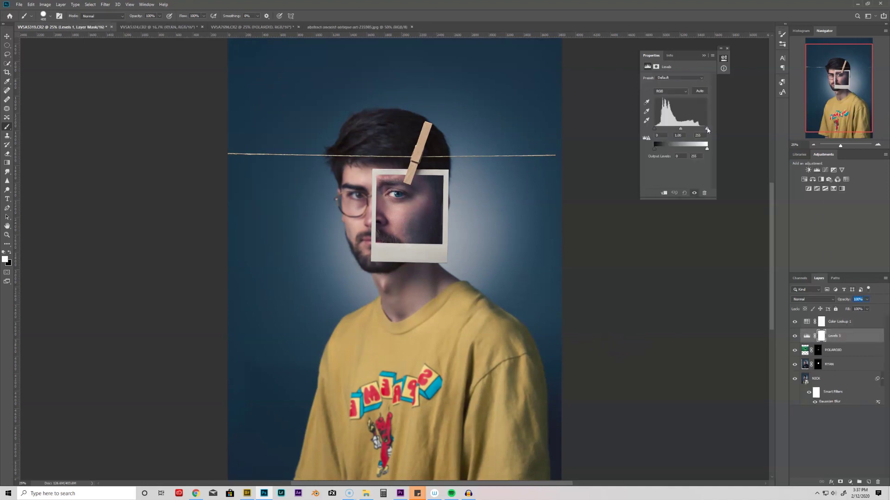
pyautogui.moveTo(707, 128); pyautogui.dragTo(705, 129)
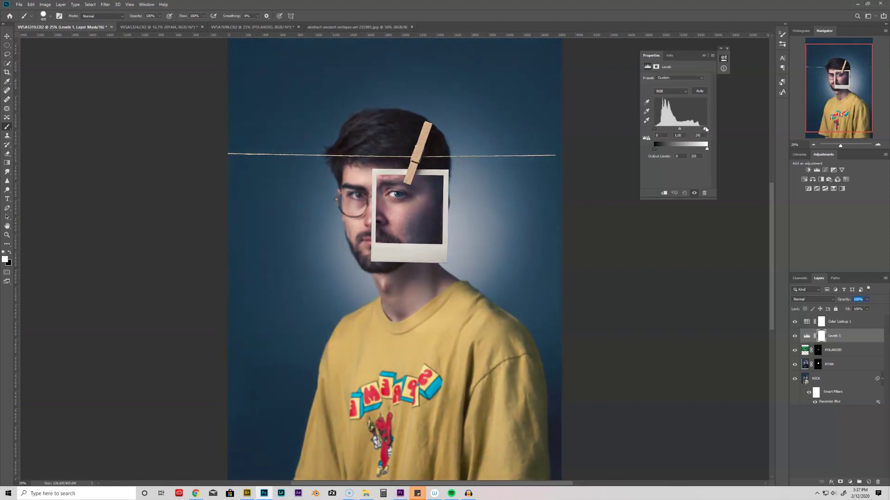
# Add a Hue/Saturation adjustment above the Levels layer and reduce the master saturation slightly
pyautogui.click(805, 182)
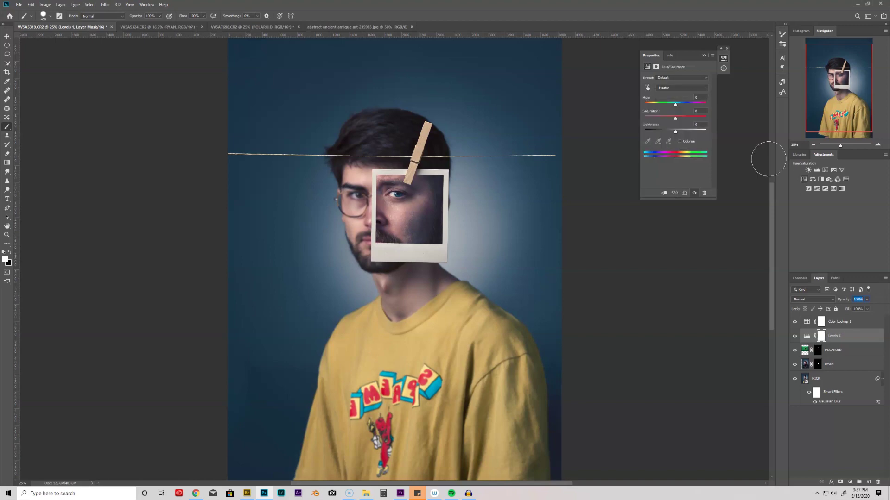
pyautogui.moveTo(675, 118); pyautogui.dragTo(675, 119)
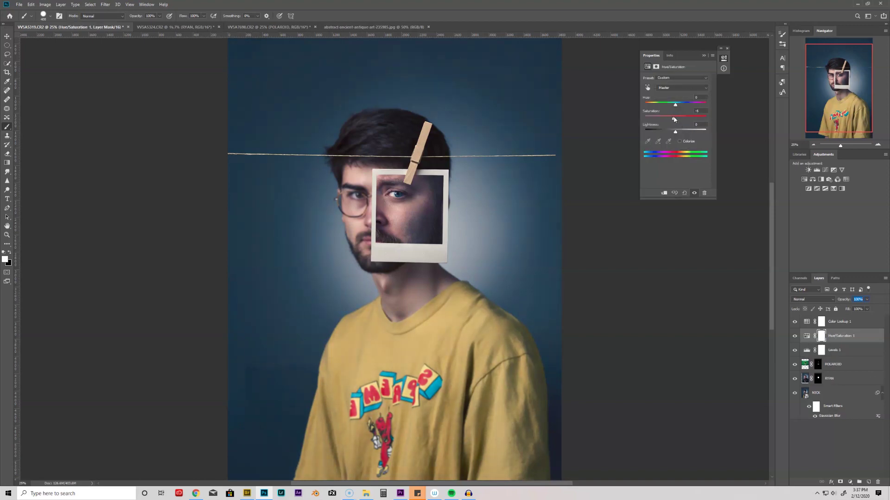
pyautogui.click(700, 112)
pyautogui.press('Down')
pyautogui.press('Down')
pyautogui.press('Down')
# Create a new empty layer named Text directly above the Polaroid layer
pyautogui.click(806, 365)
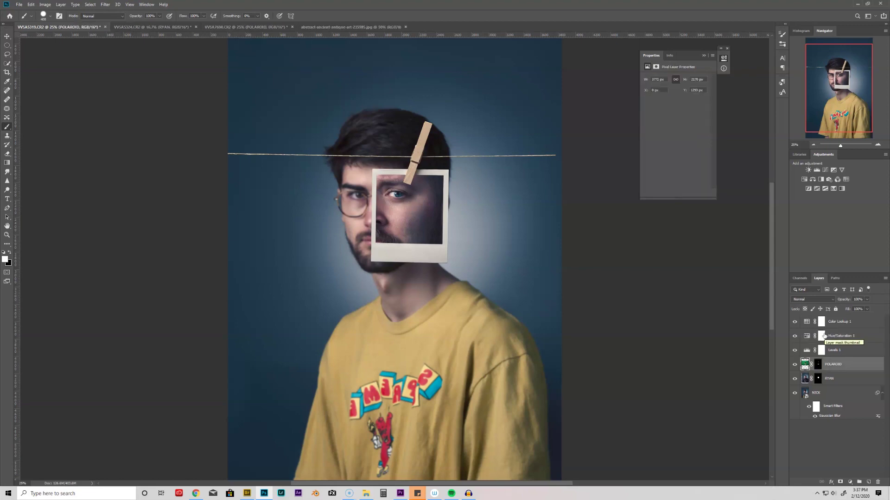
pyautogui.hotkey('ctrl', '+')
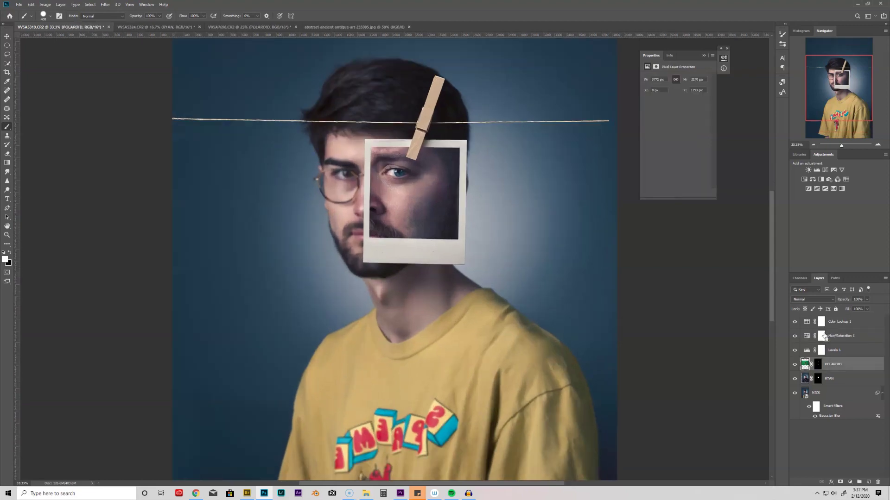
pyautogui.hotkey('ctrl', '+')
pyautogui.hotkey('ctrl', '+')
pyautogui.hotkey('ctrl', '+')
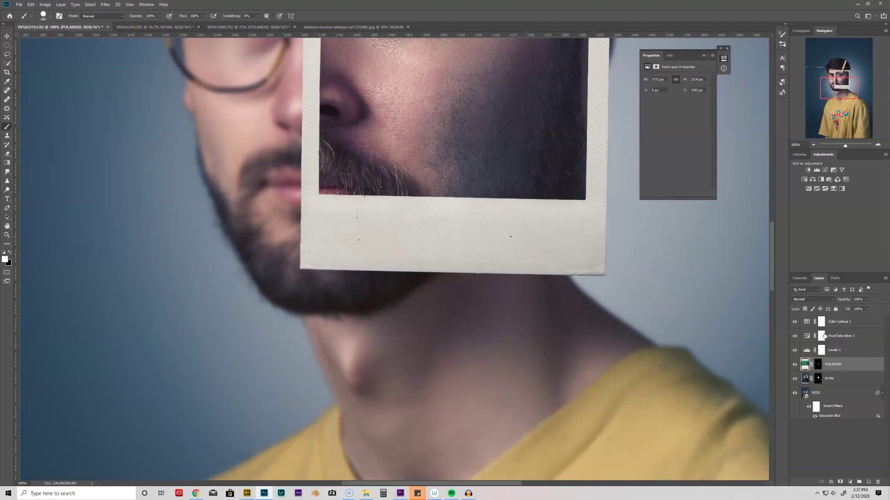
pyautogui.click(727, 48)
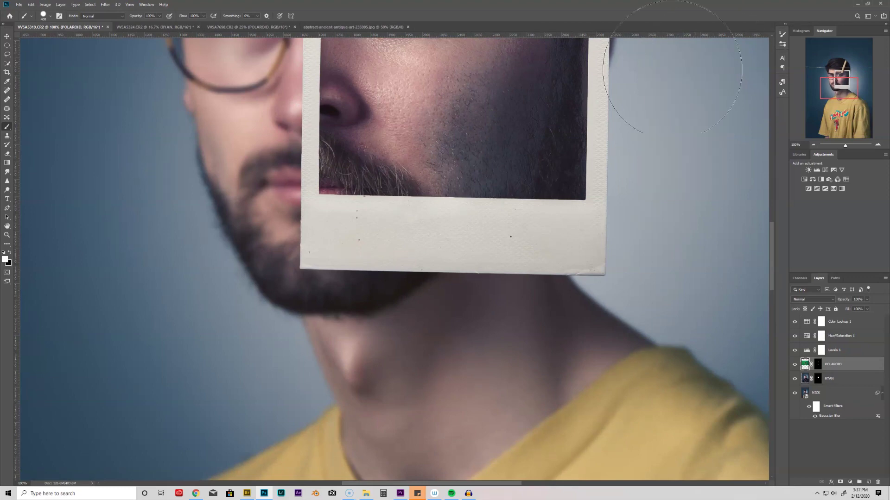
pyautogui.press('h')
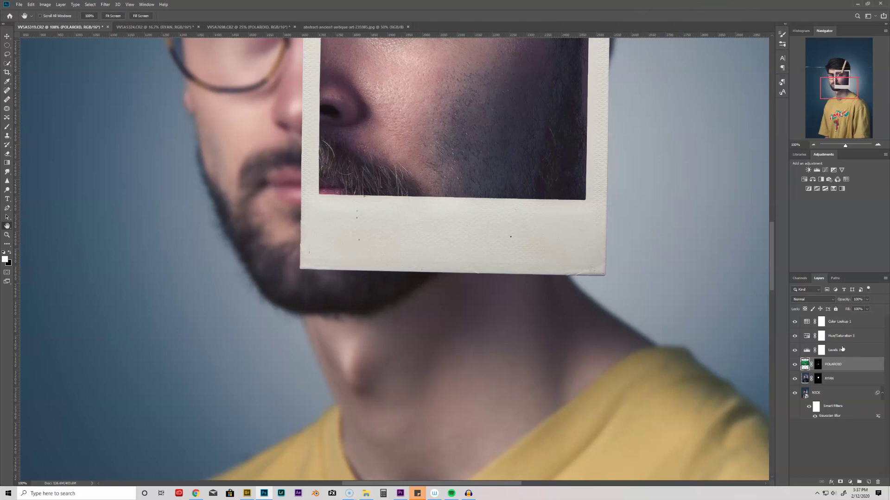
pyautogui.hotkey('ctrl', 'shift', 'n')
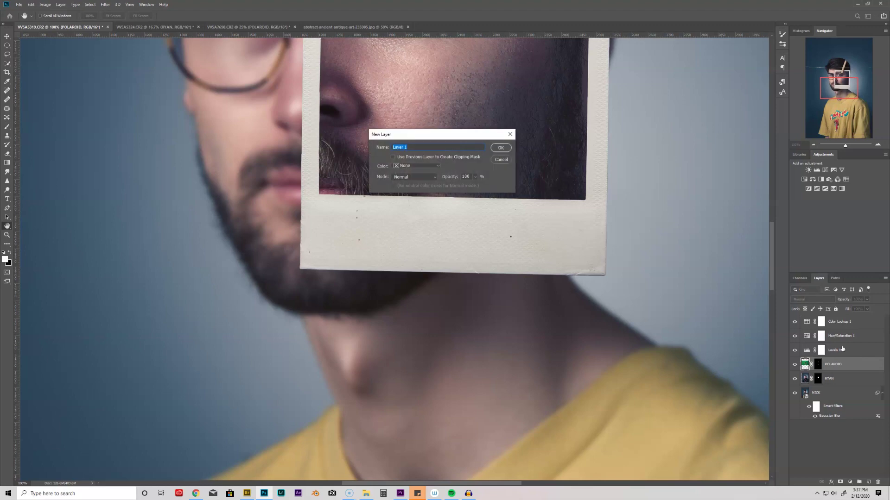
pyautogui.write('Te')
pyautogui.press('Return')
# Set the Brush to black with a thin, pen-like tip and test it on the Polaroid's lower border
pyautogui.press('b')
pyautogui.click(9, 253)
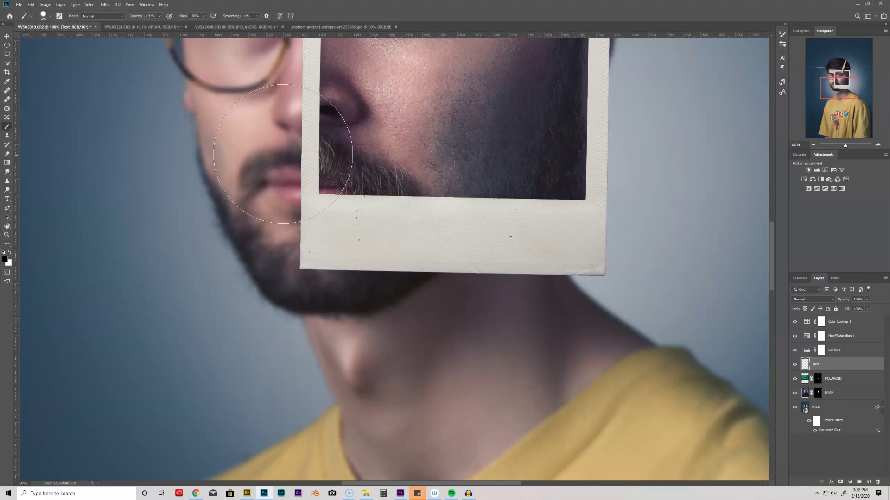
pyautogui.rightClick(306, 174)
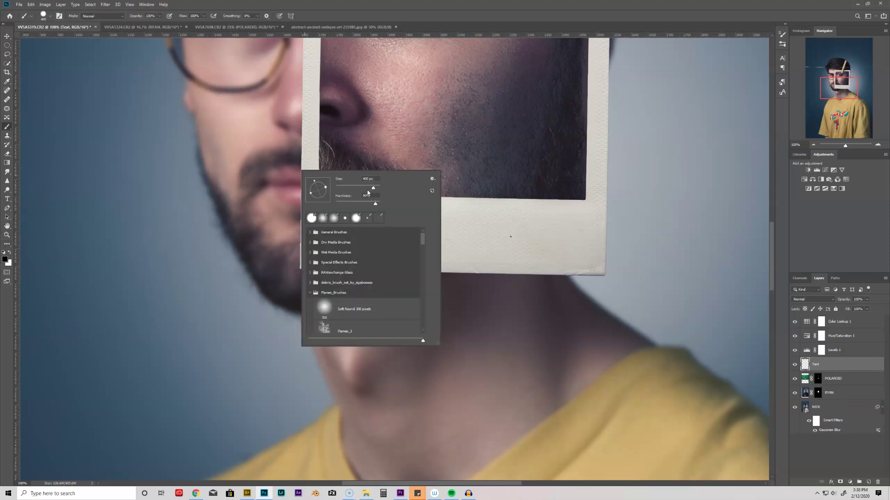
pyautogui.moveTo(344, 189); pyautogui.dragTo(341, 189)
pyautogui.click(452, 216)
pyautogui.moveTo(448, 217); pyautogui.dragTo(479, 217)
pyautogui.hotkey('ctrl', 'z')
pyautogui.press('[')
pyautogui.press('[')
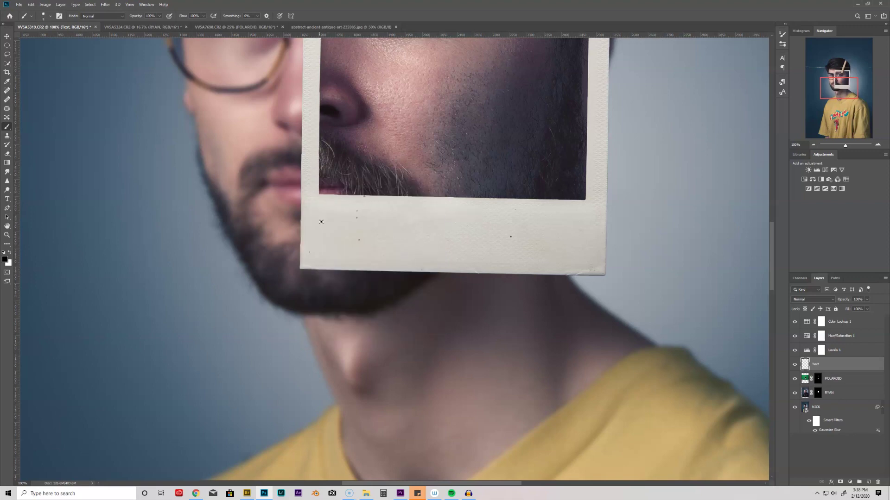
# Handwrite "THIS IMAGE IS JUST THE BEGINNING" in two lines on the Polaroid's lower border
pyautogui.moveTo(316, 208)
pyautogui.mouseDown()
pyautogui.moveTo(337, 207)
pyautogui.moveTo(329, 234)
pyautogui.moveTo(324, 225)
pyautogui.moveTo(345, 216)
pyautogui.mouseUp()
pyautogui.hotkey('ctrl', 'z')
pyautogui.moveTo(355, 208)
pyautogui.mouseDown()
pyautogui.moveTo(355, 225)
pyautogui.moveTo(392, 228)
pyautogui.moveTo(414, 211)
pyautogui.moveTo(418, 227)
pyautogui.mouseUp()
pyautogui.moveTo(420, 227)
pyautogui.mouseDown()
pyautogui.moveTo(424, 211)
pyautogui.moveTo(427, 227)
pyautogui.mouseUp()
pyautogui.moveTo(420, 220); pyautogui.dragTo(444, 218)
pyautogui.moveTo(445, 211)
pyautogui.mouseDown()
pyautogui.moveTo(456, 226)
pyautogui.moveTo(454, 218)
pyautogui.mouseUp()
pyautogui.moveTo(446, 211); pyautogui.dragTo(460, 205)
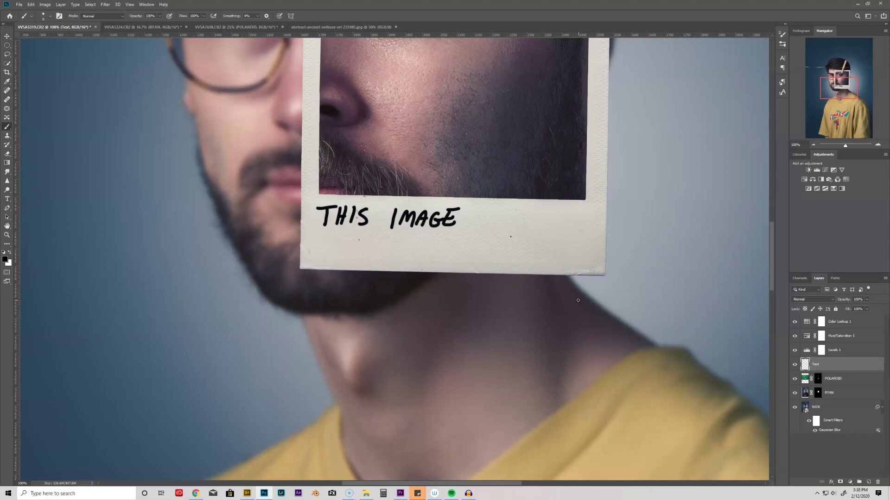
pyautogui.click(827, 301)
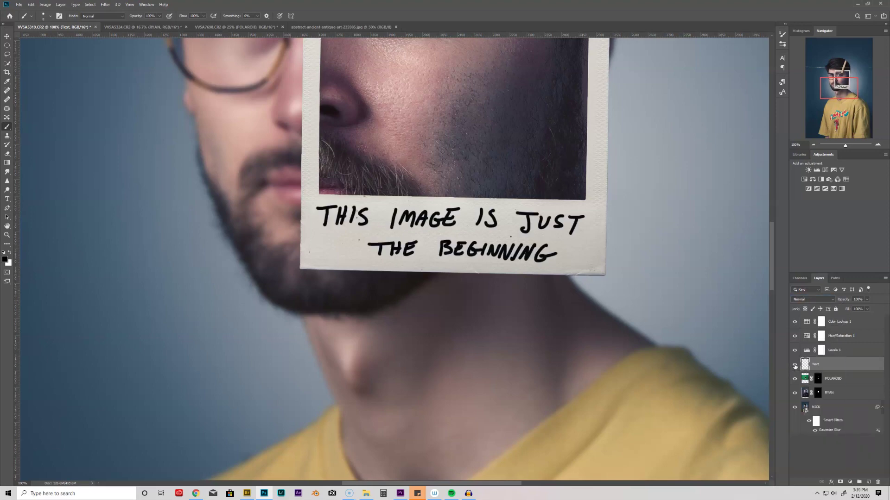
# Hide the handwritten Text layer and enter "THIS IMAGE IS JUST" in a text box spanning the Polaroid's lower border
pyautogui.click(795, 367)
pyautogui.press('t')
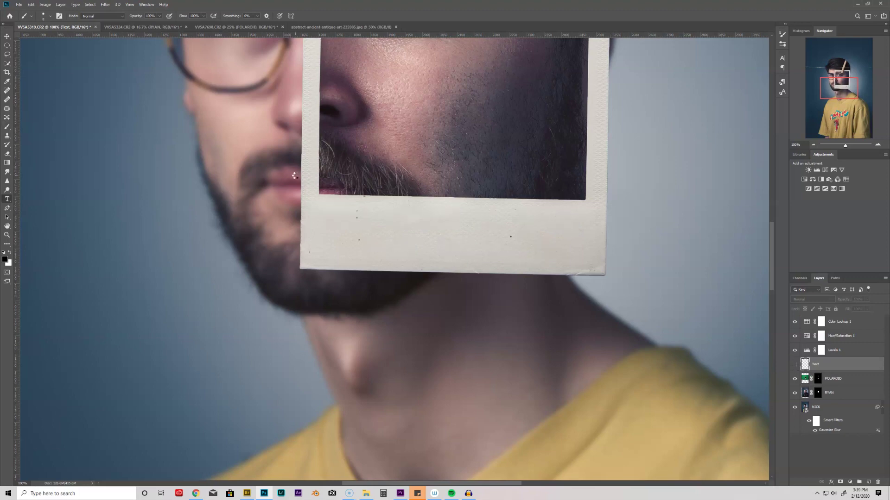
pyautogui.moveTo(311, 203); pyautogui.dragTo(596, 269)
pyautogui.write('THIS IMAG')
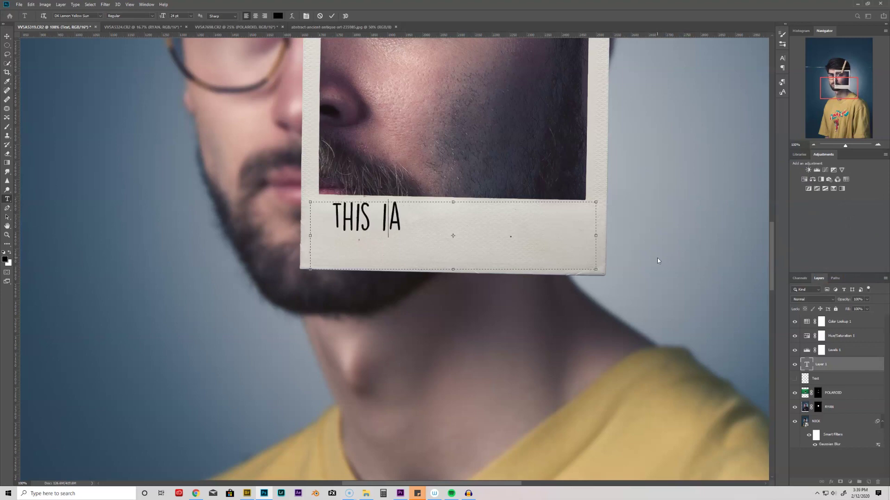
pyautogui.write('E IS')
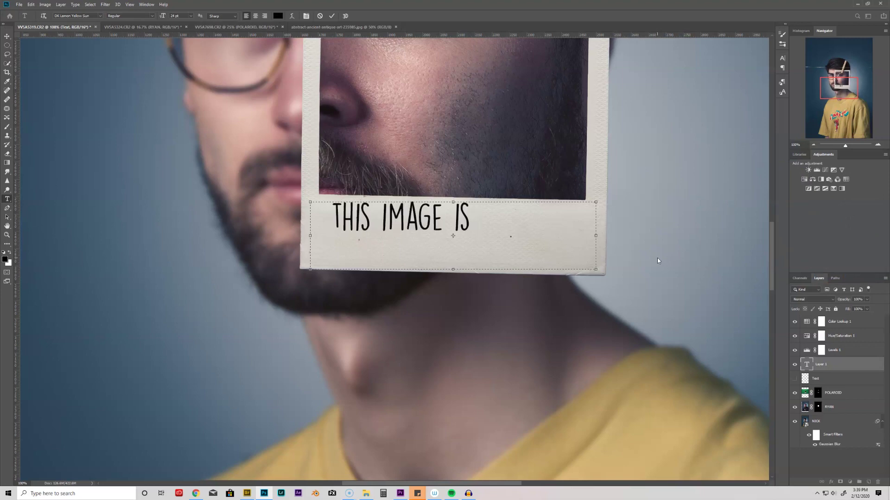
pyautogui.write(' JUST')
# Center the caption text and add "THE BEGINNING" as its second line
pyautogui.hotkey('ctrl', 'shift', 'c')
pyautogui.hotkey('ctrl', 't')
pyautogui.press('Return')
pyautogui.write('THE BEGIINNING')
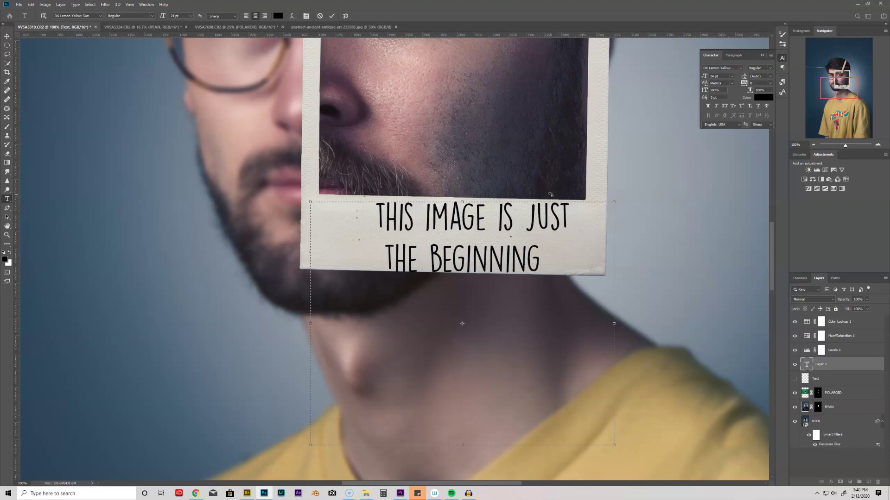
# Commit the caption text, scale it down slightly and position it centered within the Polaroid's lower border
pyautogui.hotkey('ctrl', 'Return')
pyautogui.press('v')
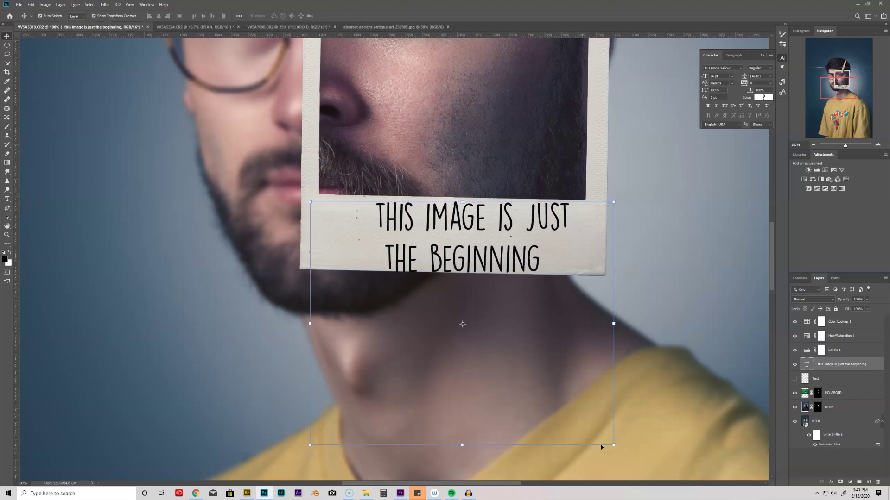
pyautogui.moveTo(612, 446); pyautogui.dragTo(599, 431)
pyautogui.moveTo(325, 322); pyautogui.dragTo(280, 314)
pyautogui.moveTo(602, 316)
pyautogui.mouseDown()
pyautogui.moveTo(616, 318)
pyautogui.moveTo(602, 322)
pyautogui.mouseUp()
pyautogui.hotkey('ctrl', '0')
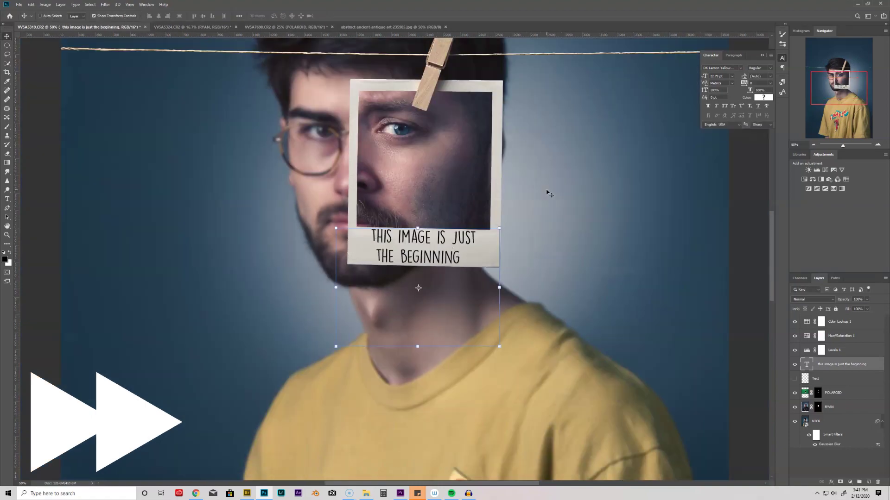
pyautogui.press('Return')
pyautogui.hotkey('ctrl', '-')
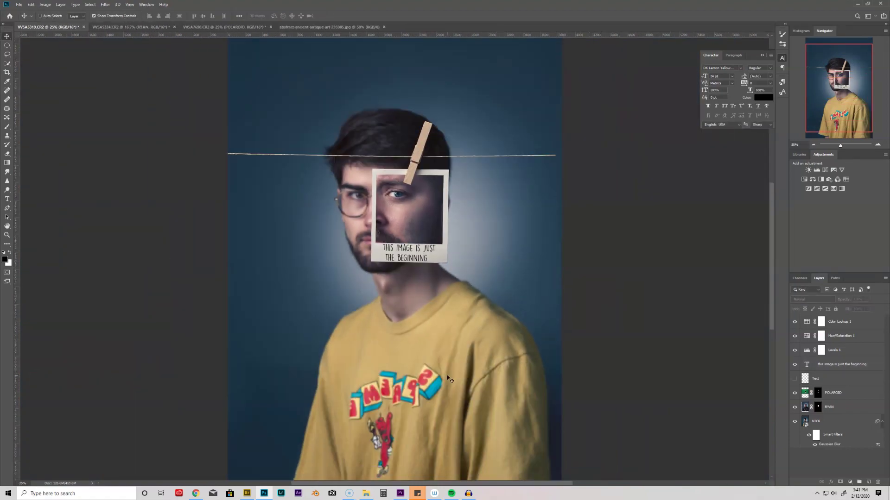
pyautogui.hotkey('ctrl', '+')
pyautogui.hotkey('ctrl', '+')
pyautogui.hotkey('ctrl', '+')
pyautogui.press('h')
pyautogui.moveTo(314, 264); pyautogui.dragTo(300, 386)
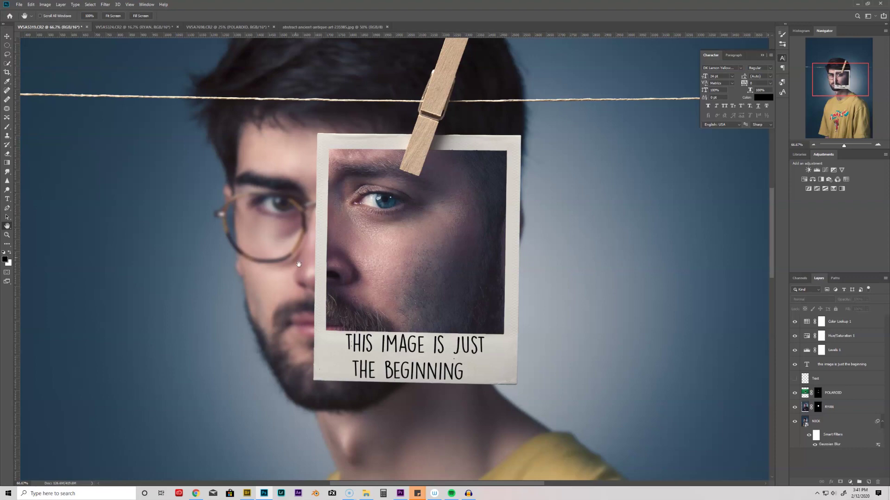
# Add a Black & White adjustment layer with default settings to the antique paper texture document
pyautogui.click(299, 28)
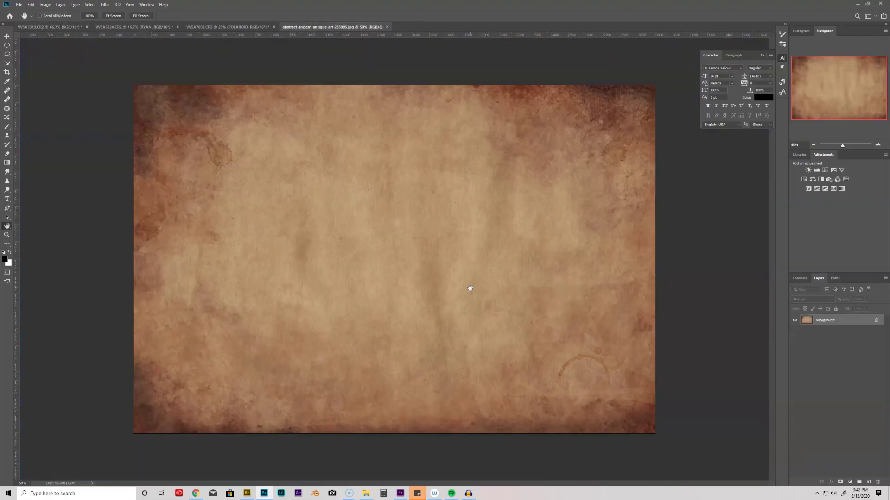
pyautogui.click(820, 179)
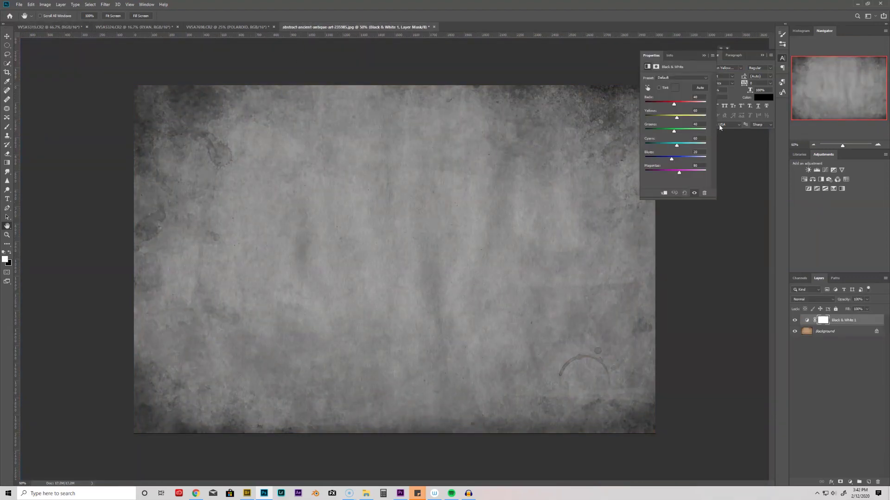
pyautogui.click(796, 348)
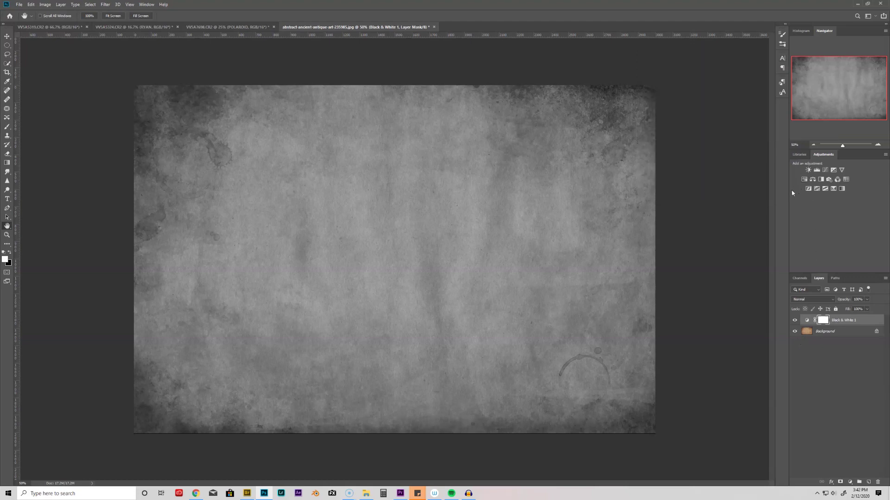
# Add a Levels adjustment to the paper texture, raising the black point and lowering the white point for strong contrast
pyautogui.click(817, 171)
pyautogui.moveTo(655, 129); pyautogui.dragTo(663, 130)
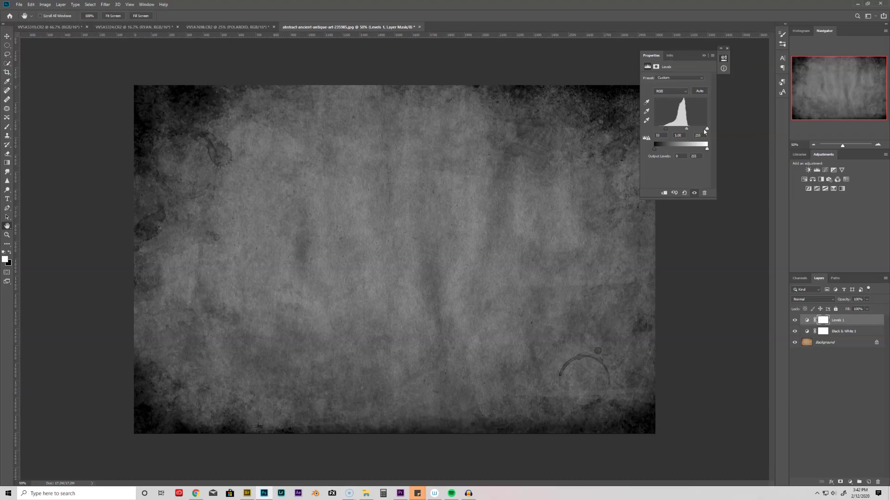
pyautogui.moveTo(707, 129); pyautogui.dragTo(689, 131)
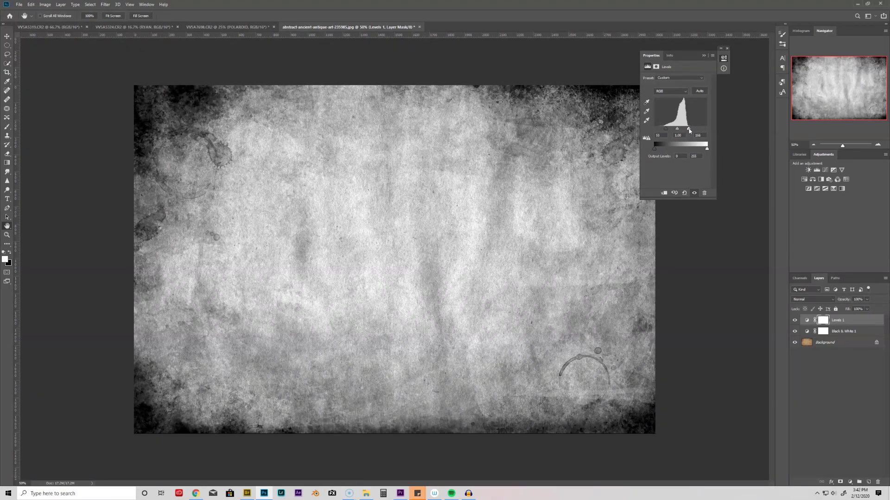
pyautogui.click(727, 48)
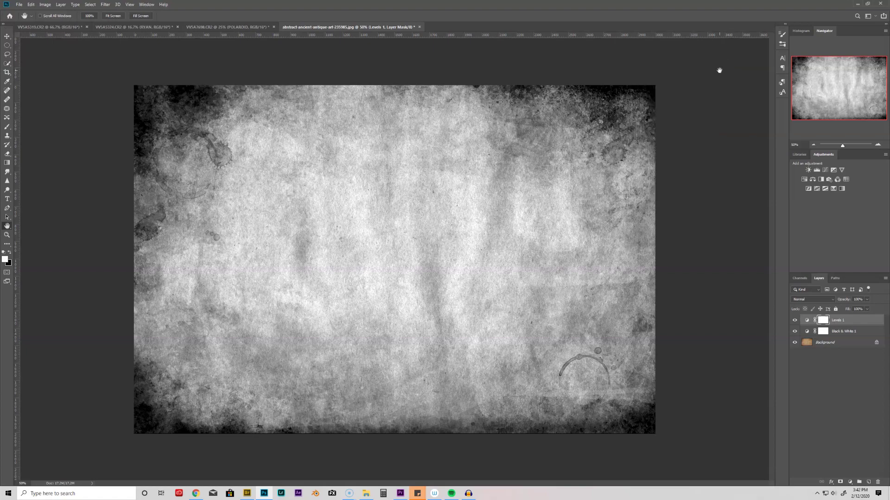
# Stamp all visible texture layers into a new layer and invert its tones
pyautogui.hotkey('ctrl', 'shift', 'alt', 'e')
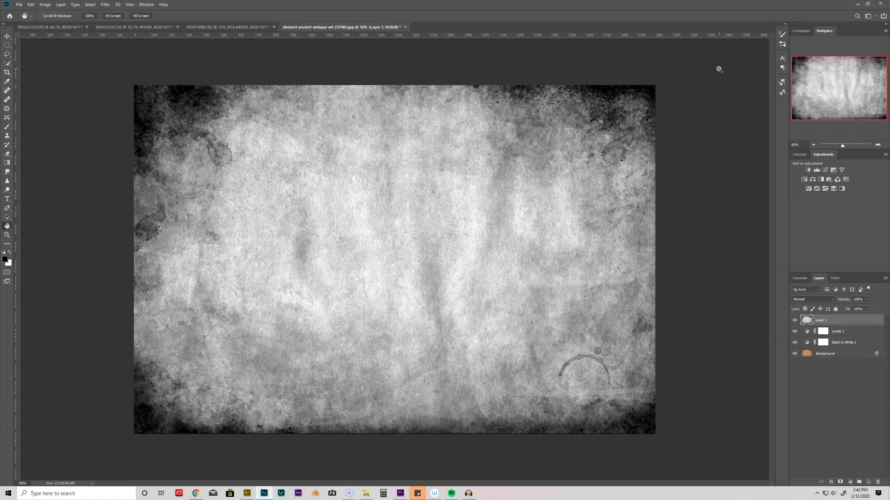
pyautogui.hotkey('ctrl', 'i')
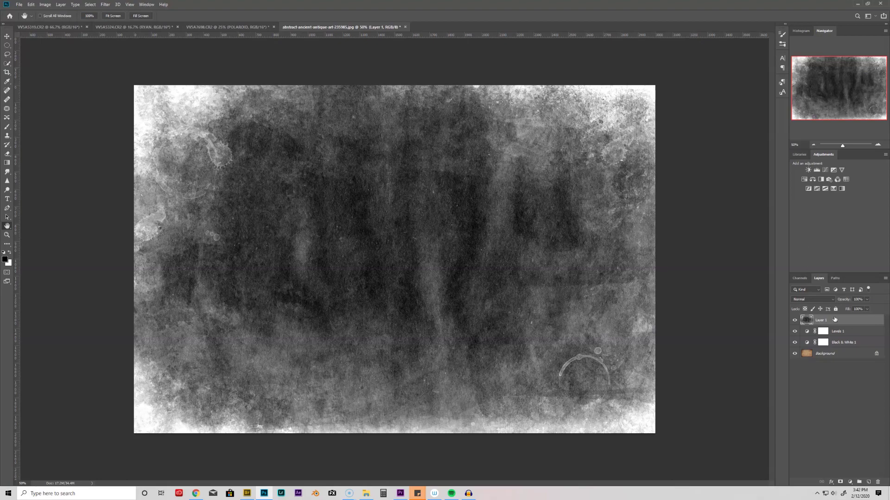
# Copy the inverted texture layer into the portrait composite, converting its colors, and set its blend mode to Screen
pyautogui.moveTo(834, 319); pyautogui.dragTo(414, 259)
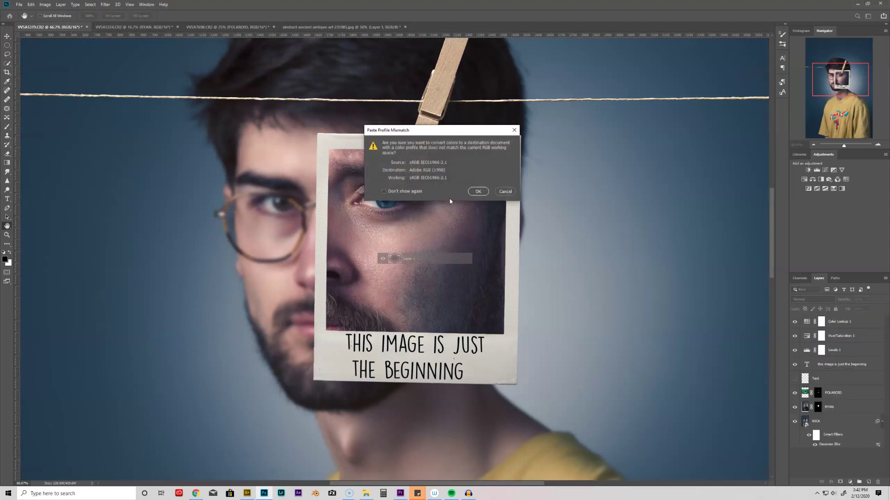
pyautogui.click(478, 191)
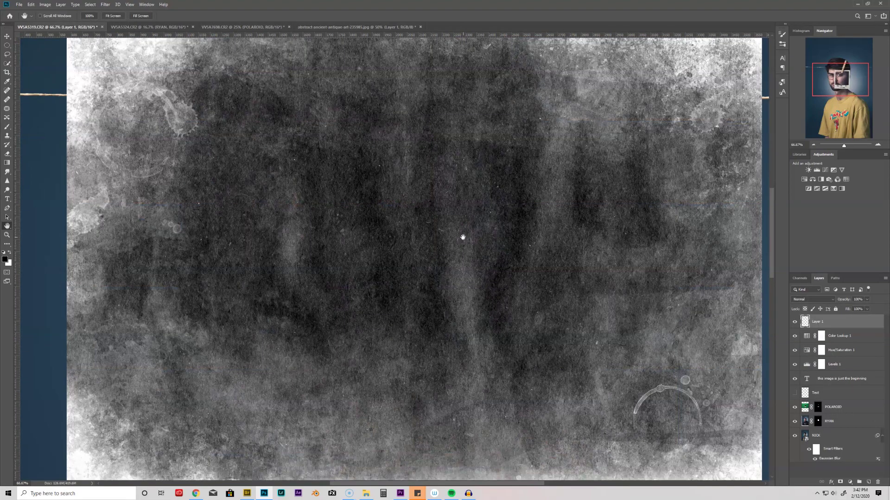
pyautogui.hotkey('ctrl', '-')
pyautogui.hotkey('ctrl', '-')
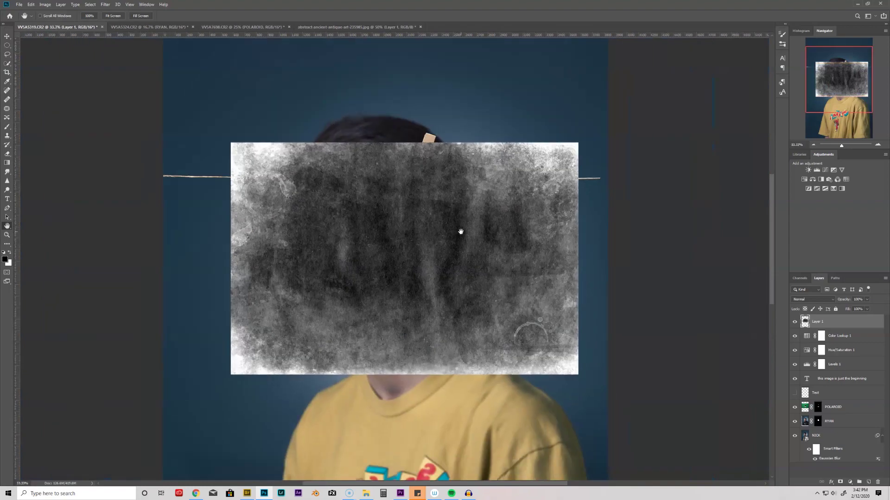
pyautogui.hotkey('ctrl', 't')
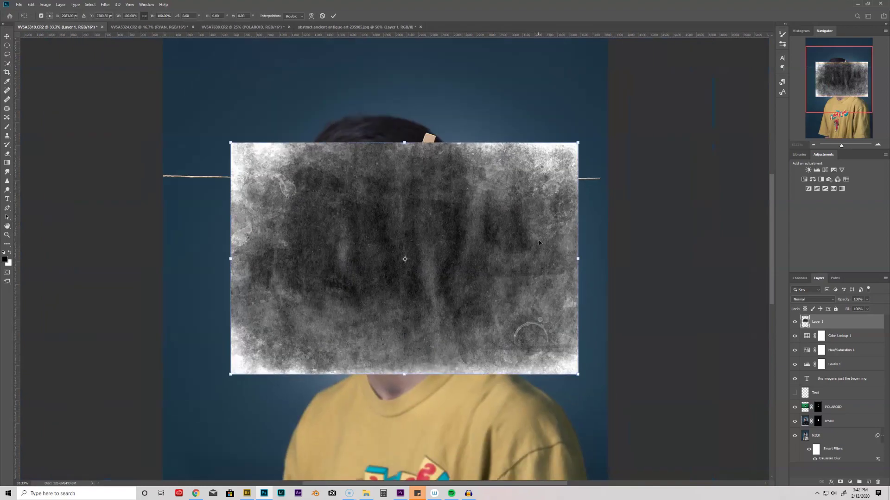
pyautogui.click(828, 301)
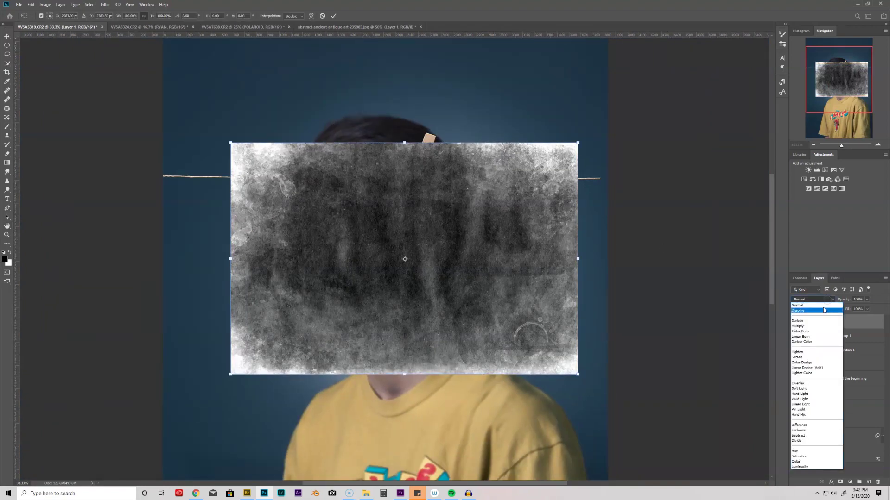
pyautogui.click(802, 358)
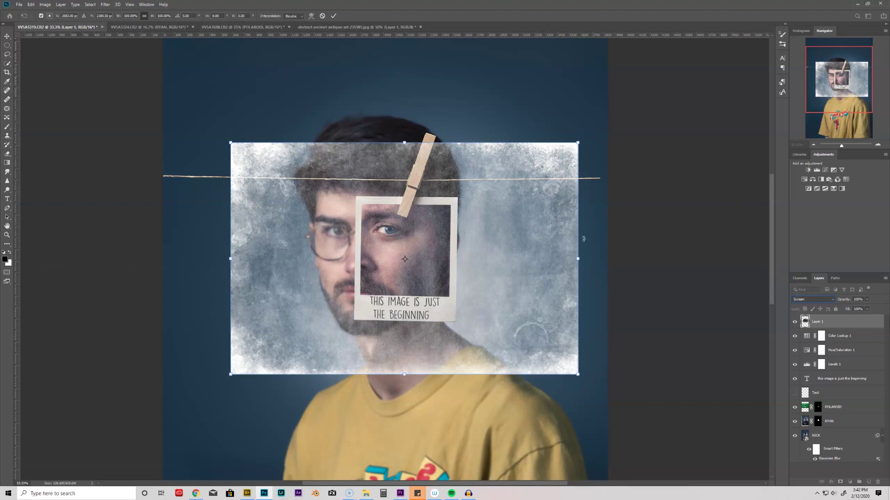
# Shrink and distort the texture layer so its four corners match the Polaroid's photo window
pyautogui.moveTo(578, 259); pyautogui.dragTo(492, 258)
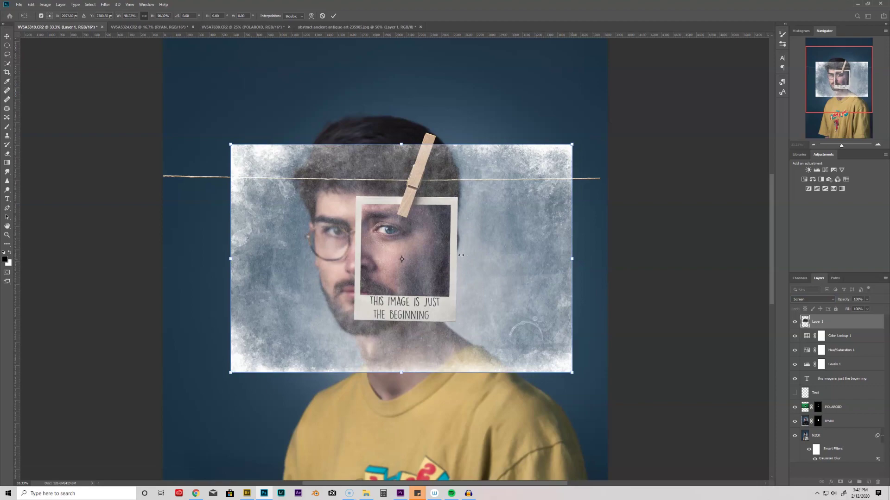
pyautogui.moveTo(572, 259); pyautogui.dragTo(455, 259)
pyautogui.hotkey('ctrl', '+')
pyautogui.moveTo(324, 334); pyautogui.dragTo(332, 329)
pyautogui.moveTo(528, 191); pyautogui.dragTo(508, 149)
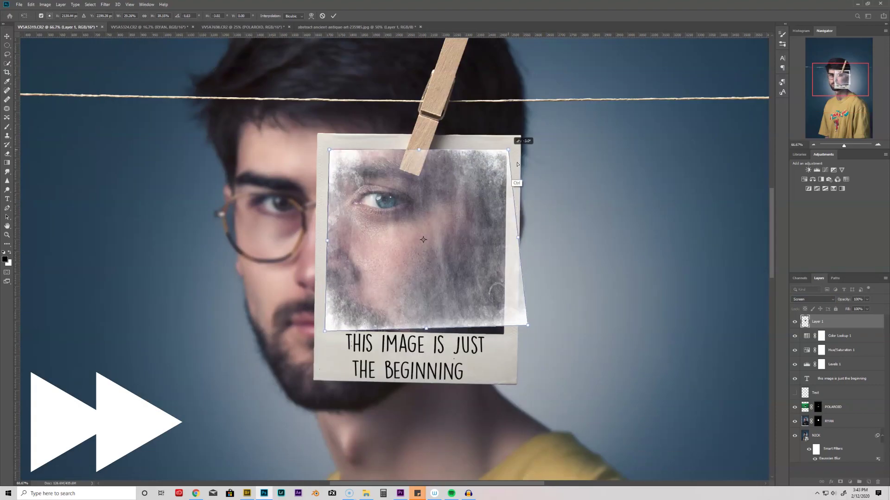
pyautogui.moveTo(528, 326); pyautogui.dragTo(507, 336)
pyautogui.moveTo(329, 325); pyautogui.dragTo(324, 333)
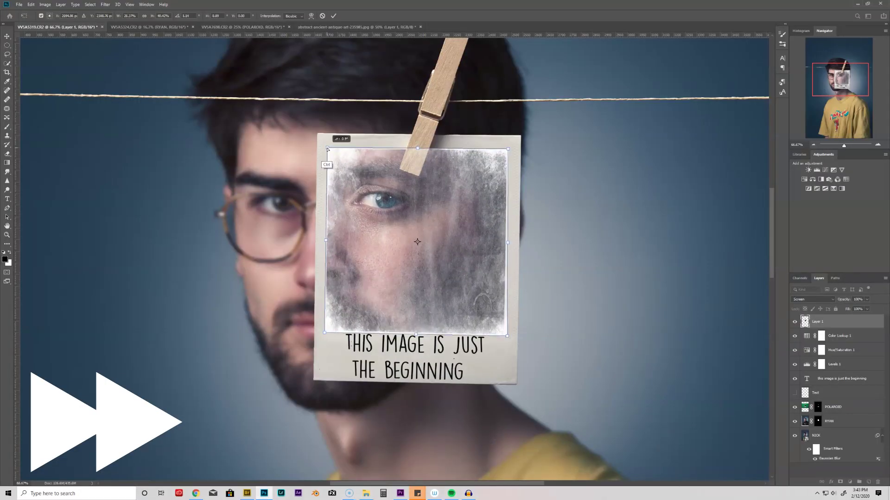
pyautogui.press('Return')
# Rename the texture layer "polaroid film overlay" and compare other blend modes, keeping Screen
pyautogui.doubleClick(818, 322)
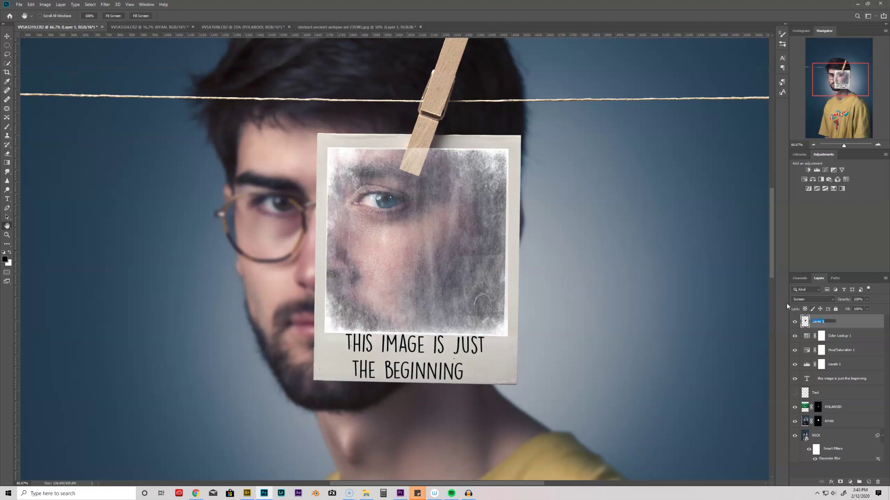
pyautogui.write('polaroid film ove')
pyautogui.write('rlay')
pyautogui.press('Return')
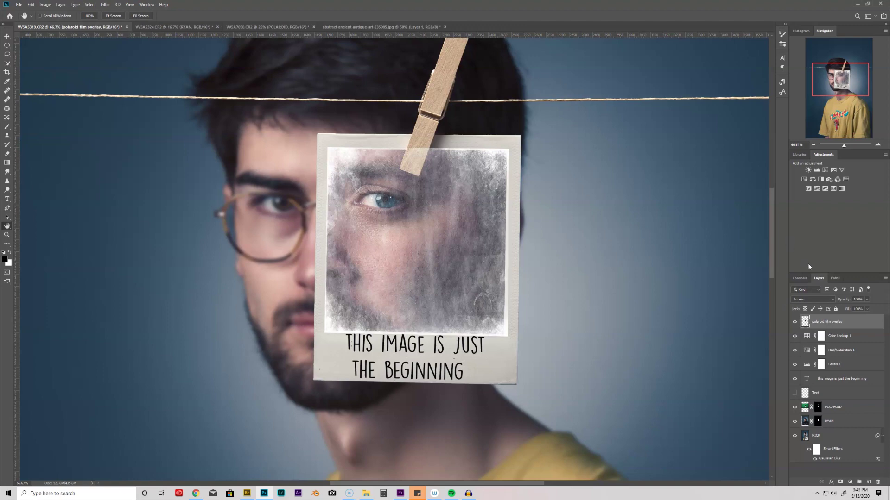
pyautogui.click(812, 299)
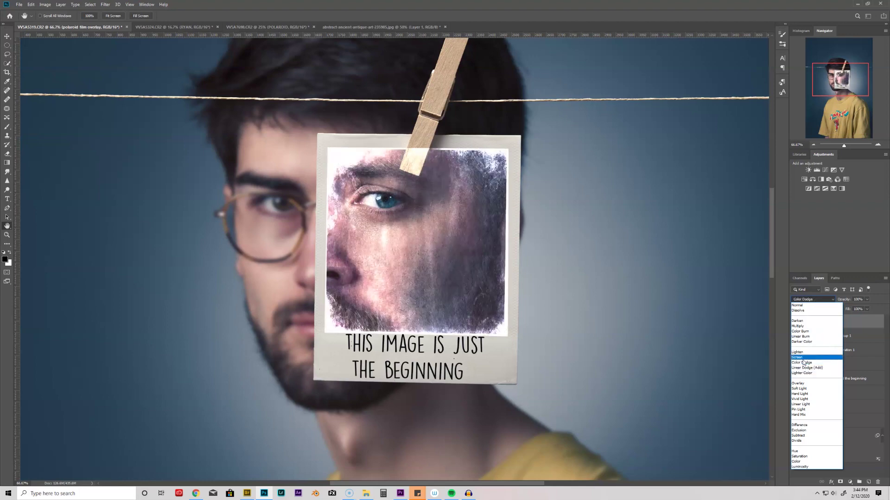
pyautogui.click(804, 360)
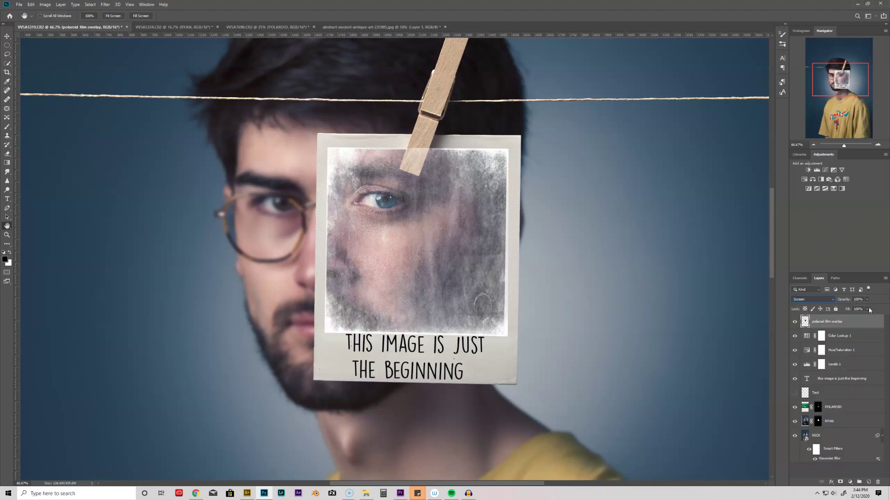
# Load the POLAROID layer's mask as a selection, add it as a mask on the film overlay layer and invert that mask
pyautogui.click(818, 411)
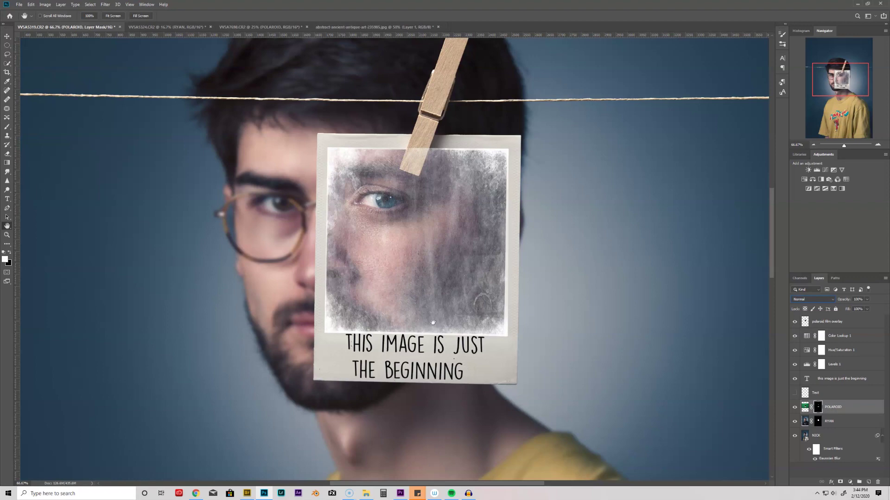
pyautogui.keyDown('ctrl'); pyautogui.click(818, 410); pyautogui.keyUp('ctrl')
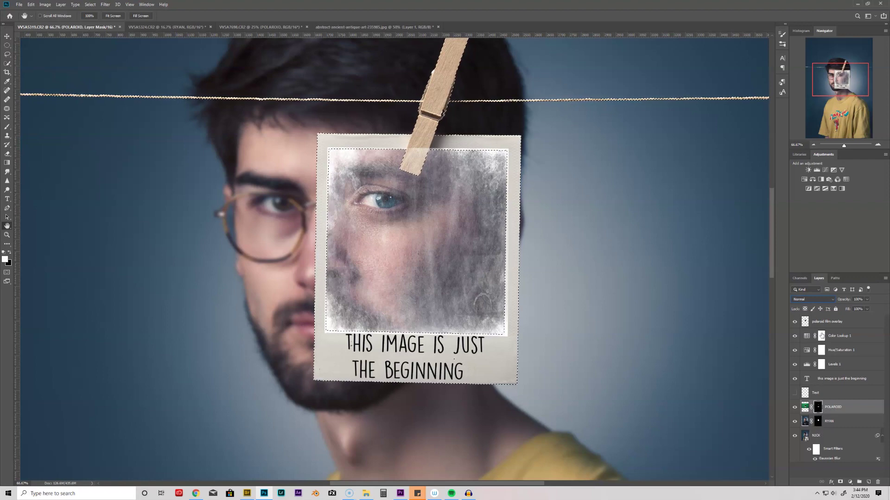
pyautogui.press('d')
pyautogui.hotkey('alt', '.')
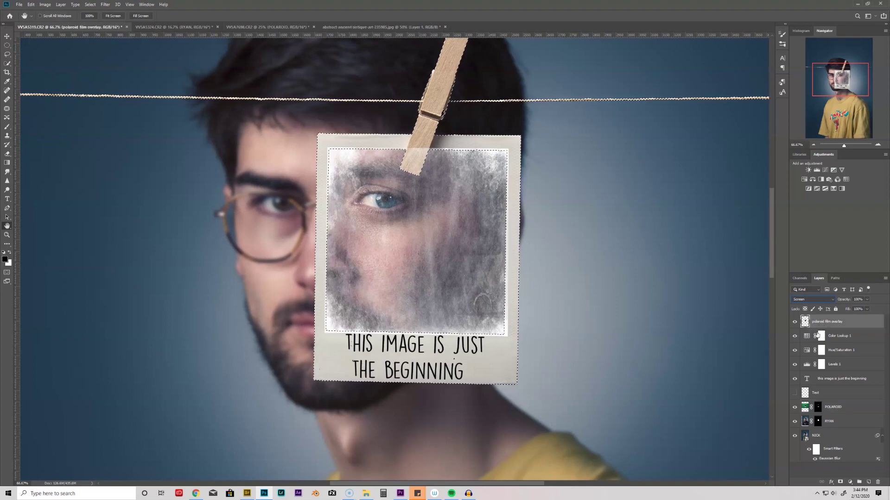
pyautogui.keyDown('alt'); pyautogui.click(840, 482); pyautogui.keyUp('alt')
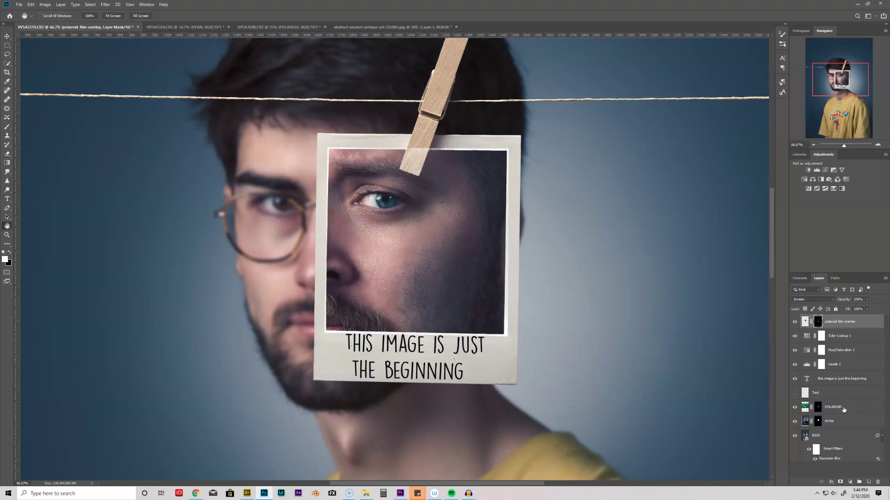
pyautogui.hotkey('ctrl', 'i')
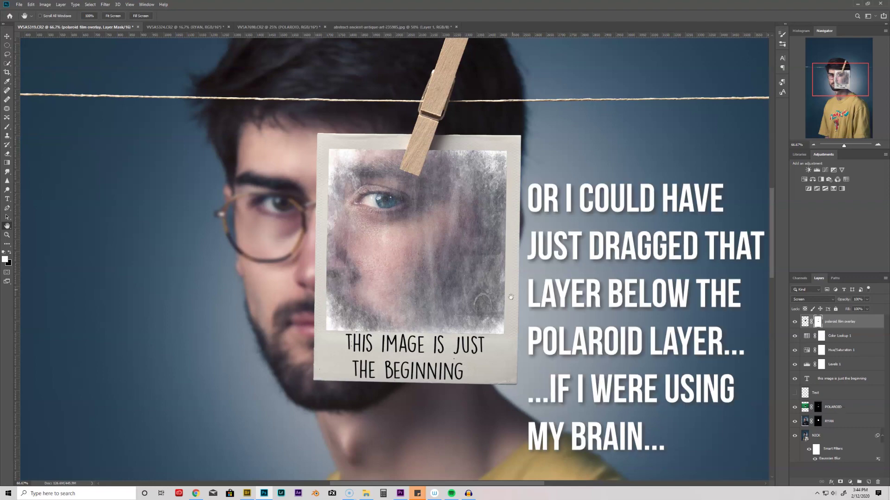
# Reduce the polaroid film overlay layer's opacity to about 75%
pyautogui.hotkey('ctrl', '+')
pyautogui.hotkey('ctrl', '+')
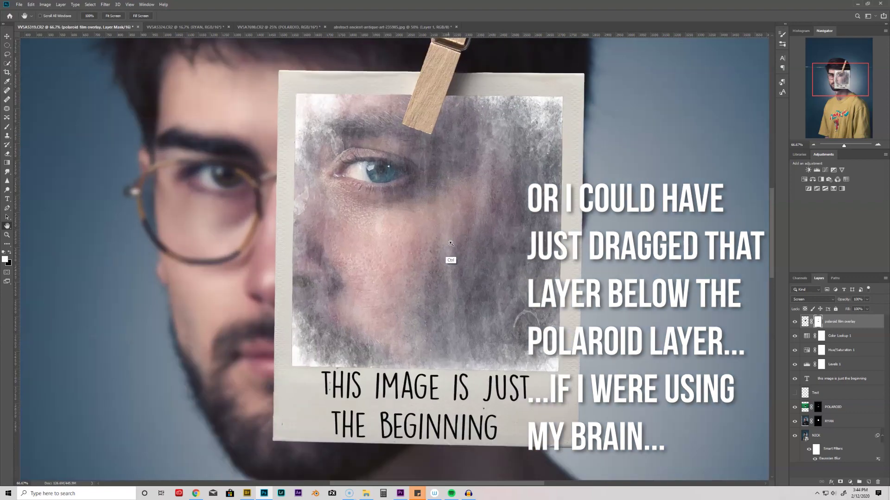
pyautogui.hotkey('ctrl', '-')
pyautogui.click(865, 301)
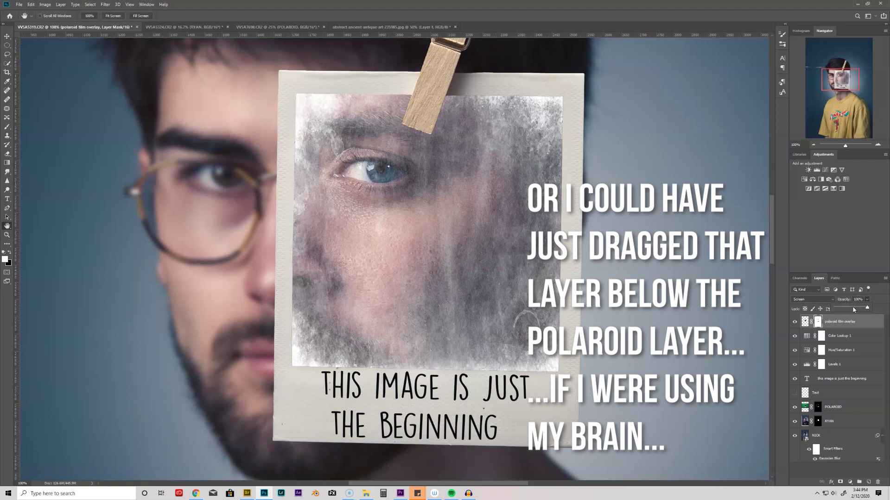
pyautogui.click(852, 308)
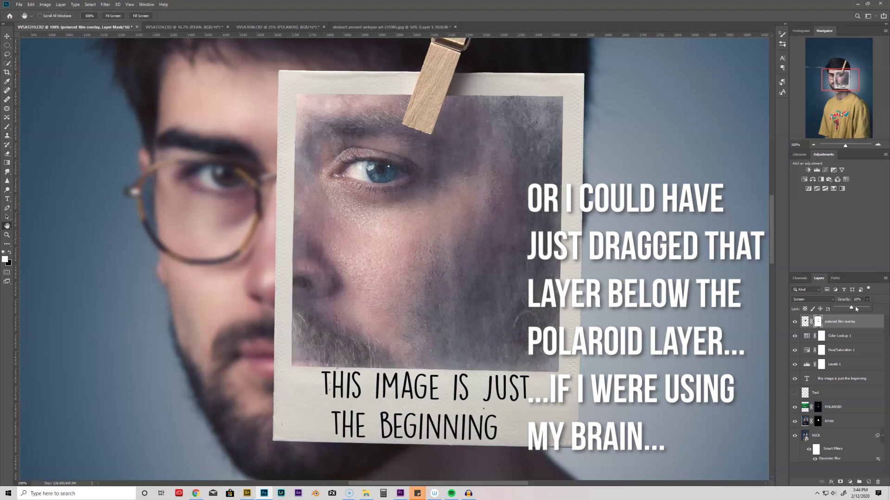
pyautogui.click(856, 309)
pyautogui.click(860, 308)
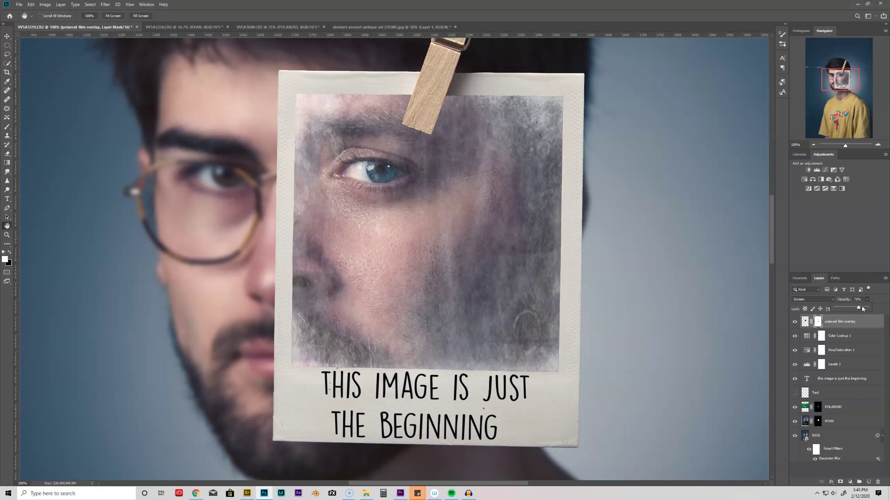
# Add a Levels adjustment clipped to the polaroid film overlay layer and raise its black input level to just over 100
pyautogui.click(817, 171)
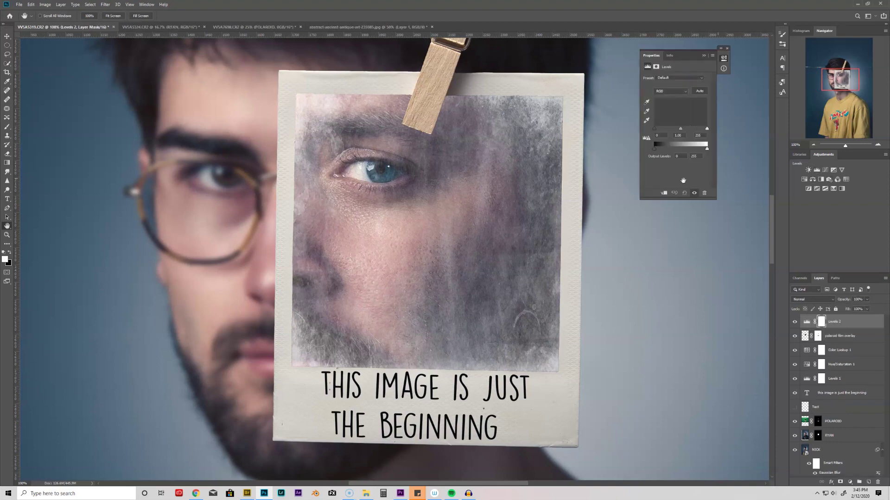
pyautogui.click(664, 193)
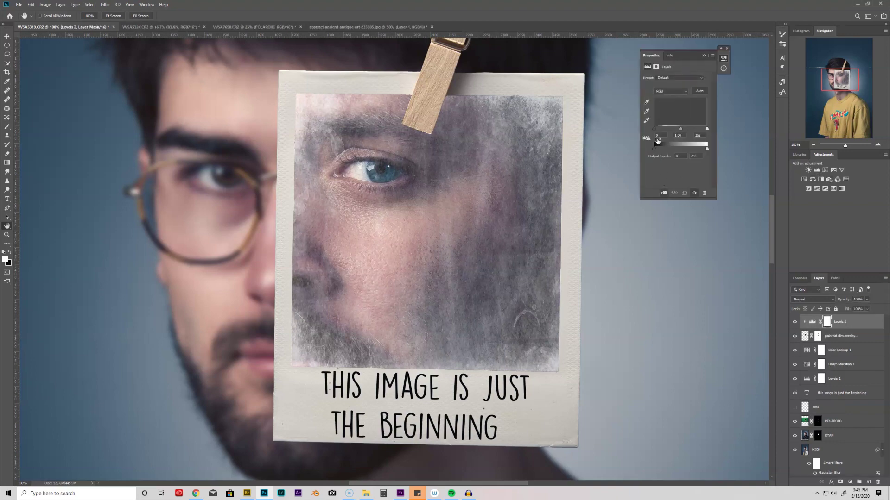
pyautogui.moveTo(660, 133); pyautogui.dragTo(670, 134)
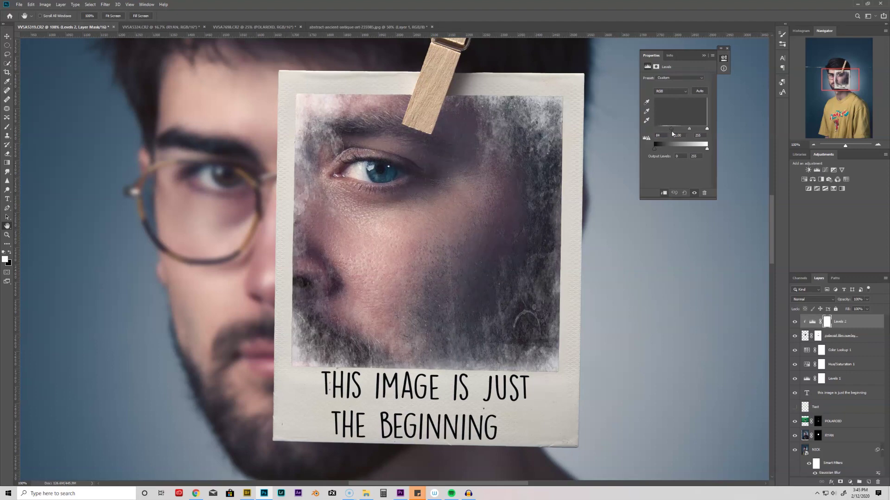
pyautogui.moveTo(675, 134); pyautogui.dragTo(678, 134)
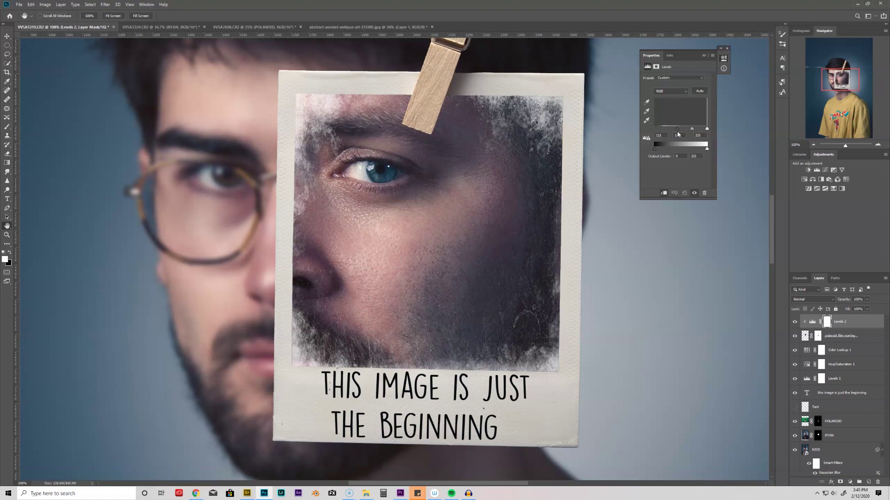
pyautogui.click(727, 48)
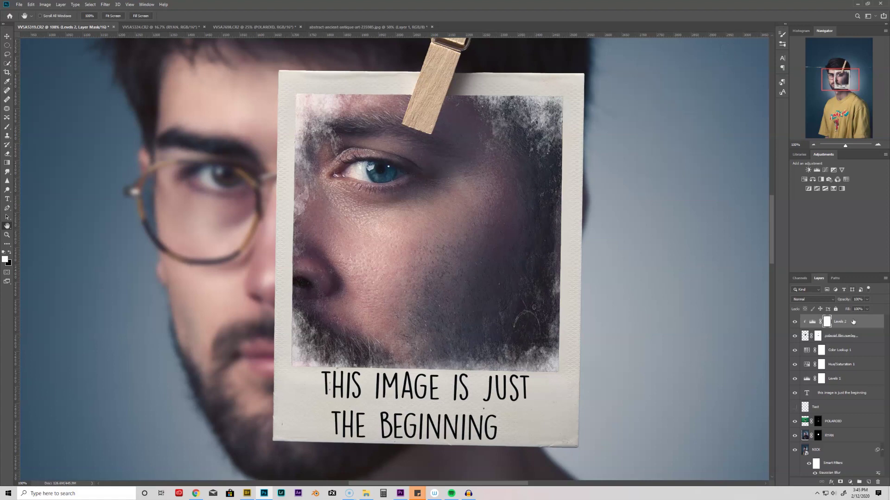
# Reduce the polaroid film overlay layer's opacity to about 39%
pyautogui.click(850, 337)
pyautogui.click(865, 299)
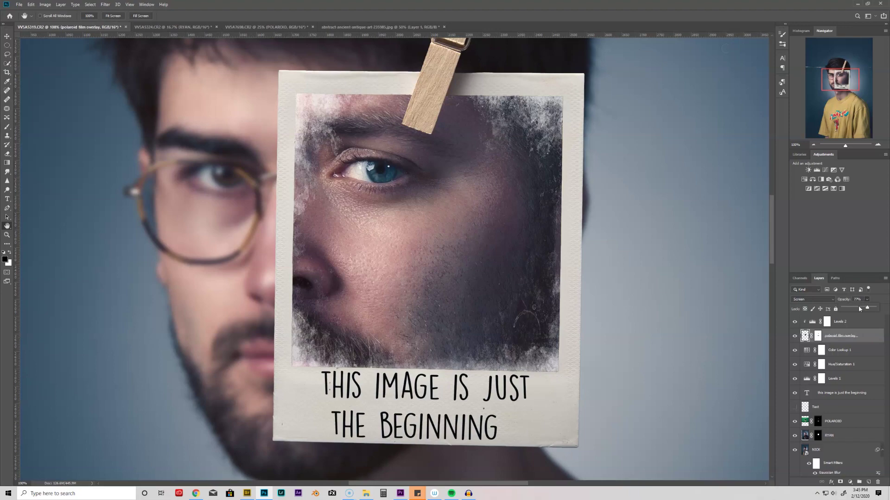
pyautogui.click(859, 308)
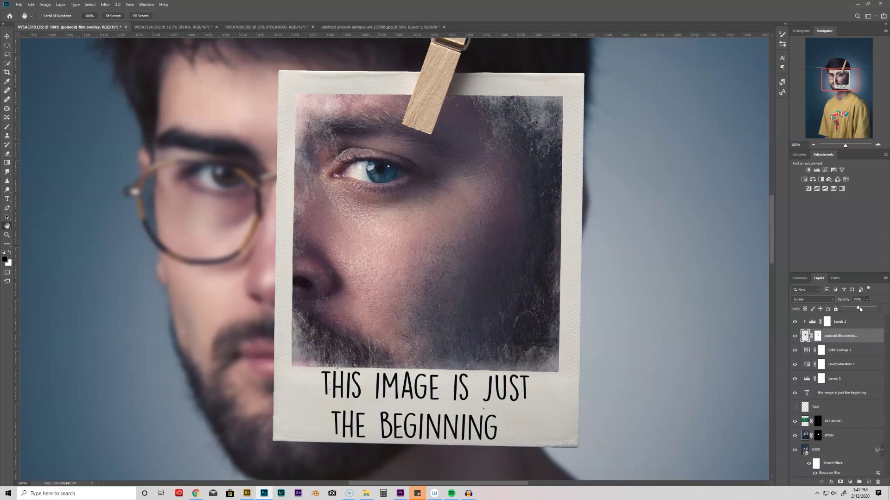
pyautogui.hotkey('ctrl', '-')
pyautogui.hotkey('ctrl', '-')
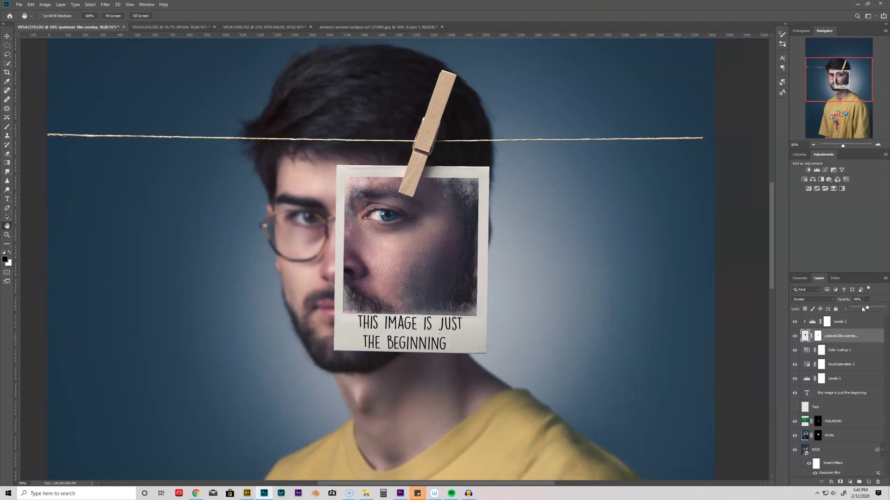
pyautogui.click(863, 308)
pyautogui.click(864, 309)
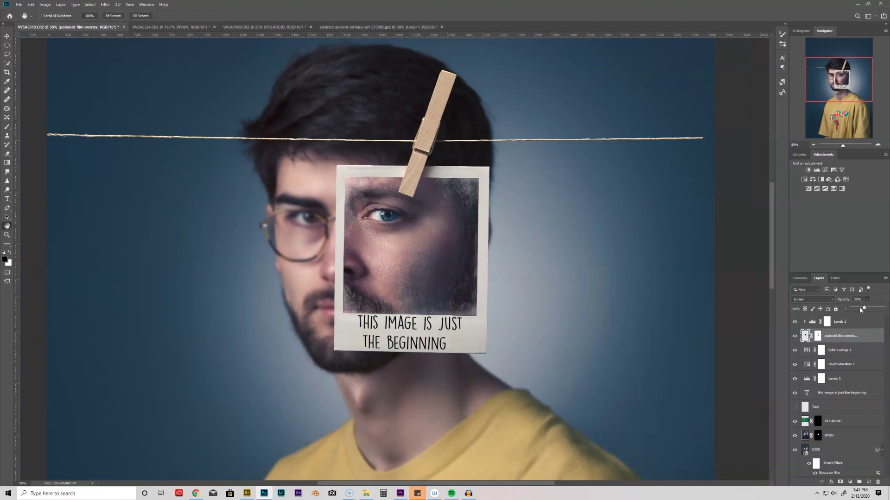
# Select the Levels 2 layer and crop the image at its original ratio to a tighter frame around the head, Polaroid and upper shirt
pyautogui.click(839, 322)
pyautogui.hotkey('ctrl', '-')
pyautogui.hotkey('ctrl', '-')
pyautogui.hotkey('ctrl', '-')
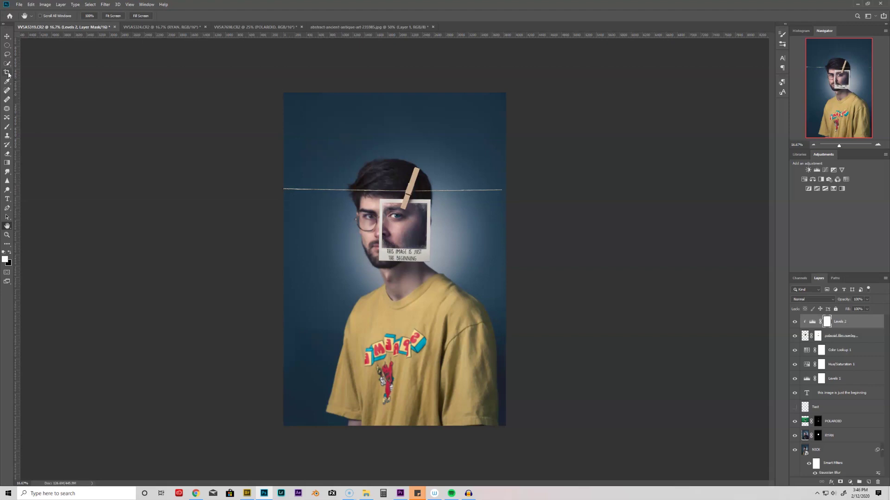
pyautogui.press('c')
pyautogui.click(66, 16)
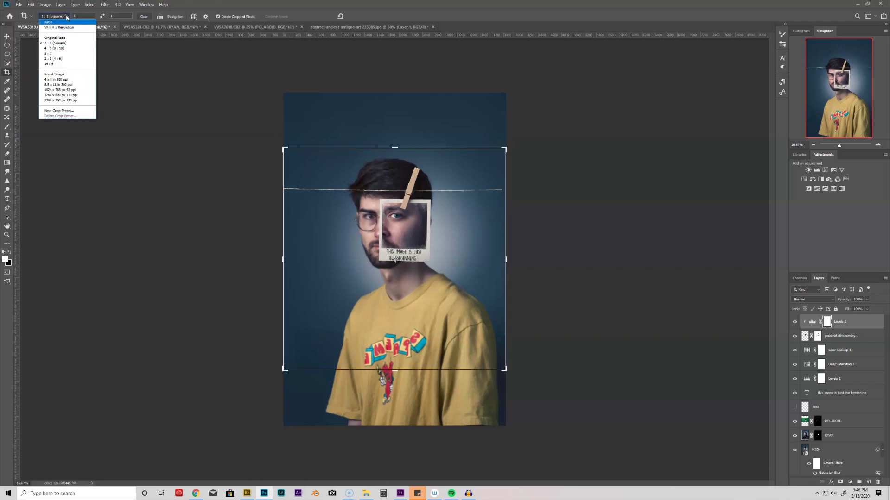
pyautogui.click(66, 38)
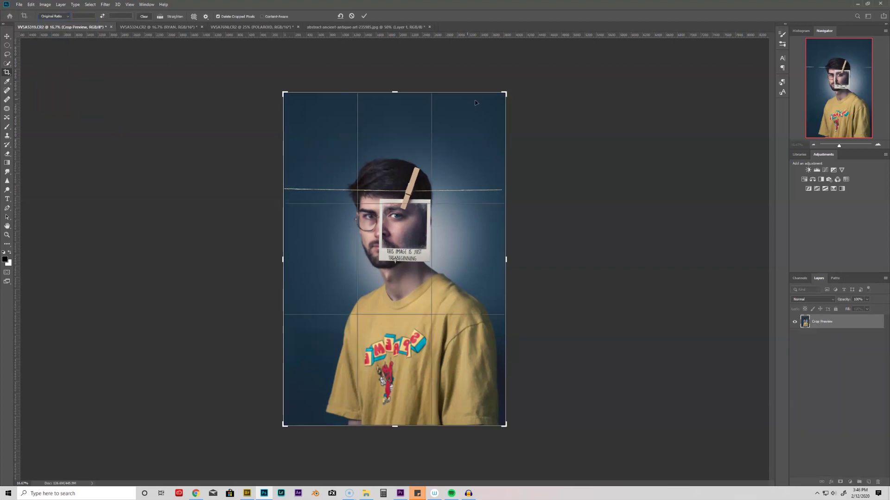
pyautogui.moveTo(505, 94); pyautogui.dragTo(456, 157)
pyautogui.moveTo(425, 207); pyautogui.dragTo(429, 230)
pyautogui.hotkey('ctrl', 'r')
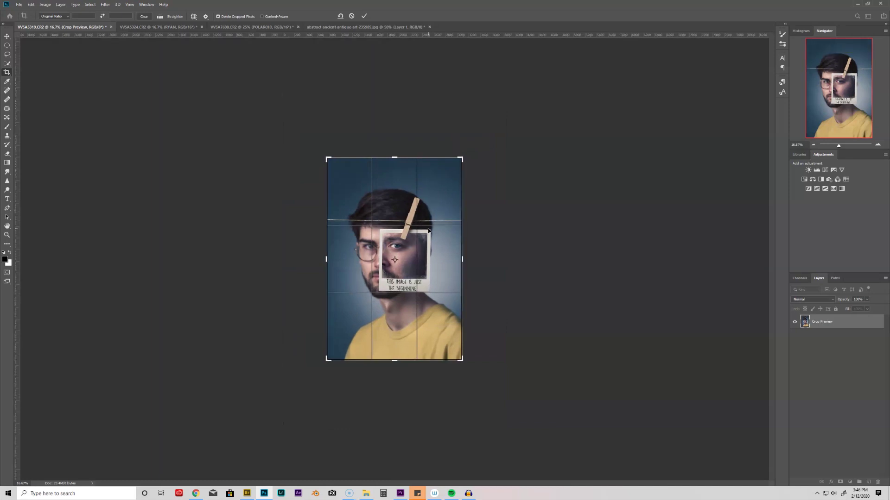
pyautogui.moveTo(461, 159); pyautogui.dragTo(459, 167)
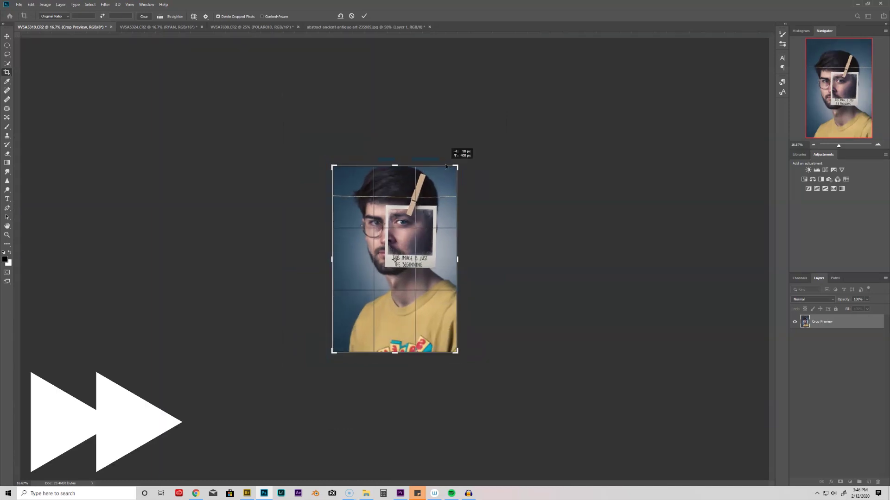
pyautogui.press('Return')
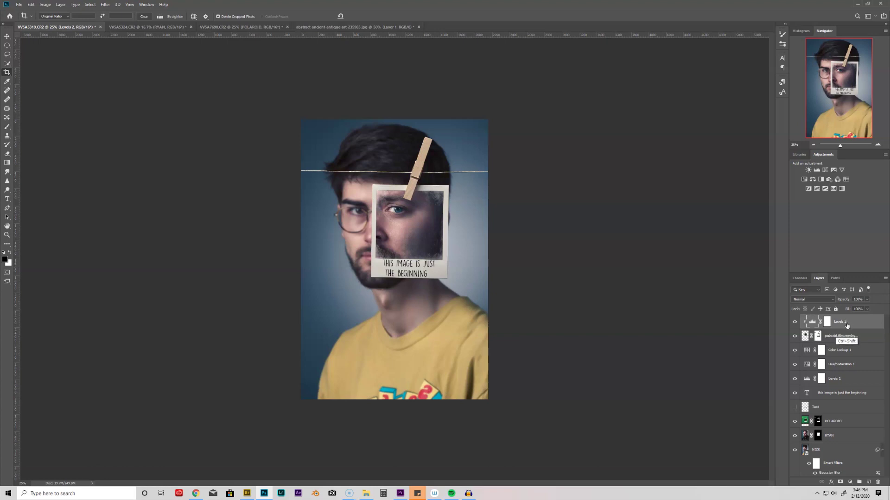
# Stamp all visible layers into a new top layer and stretch its bottom strip downward to push most of the shirt graphic out of frame
pyautogui.hotkey('ctrl', 'alt', 'shift', 'e')
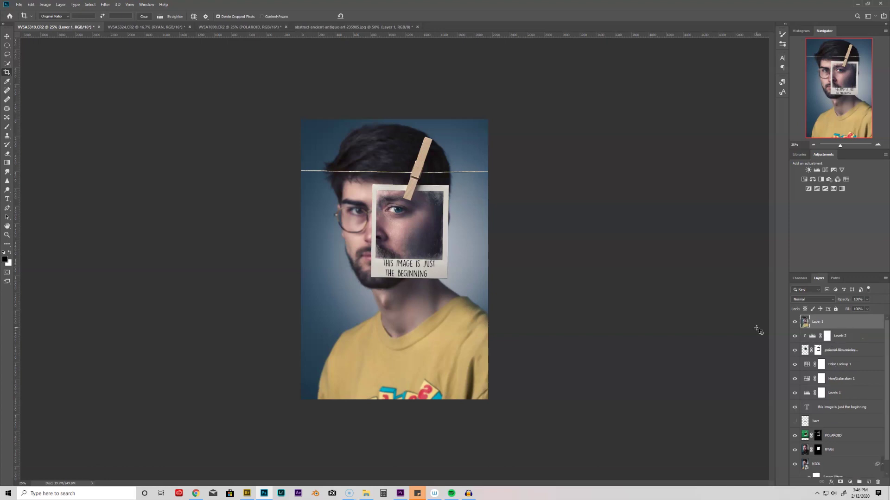
pyautogui.click(7, 45)
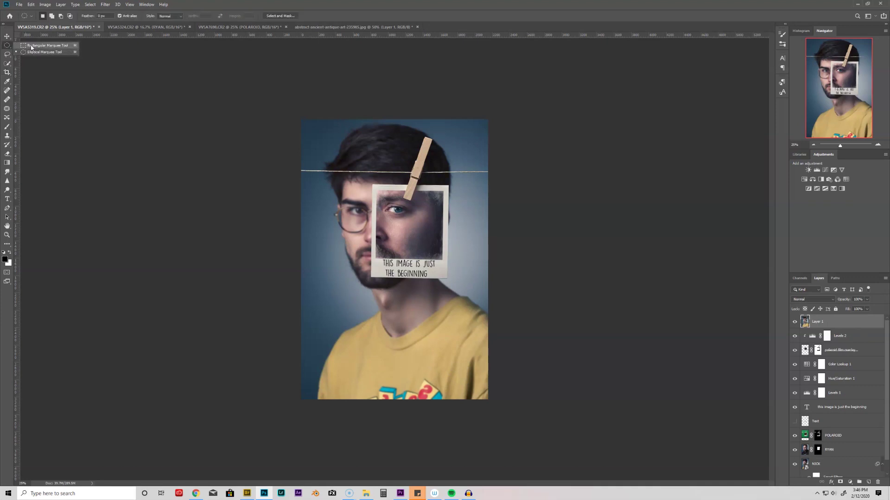
pyautogui.click(31, 45)
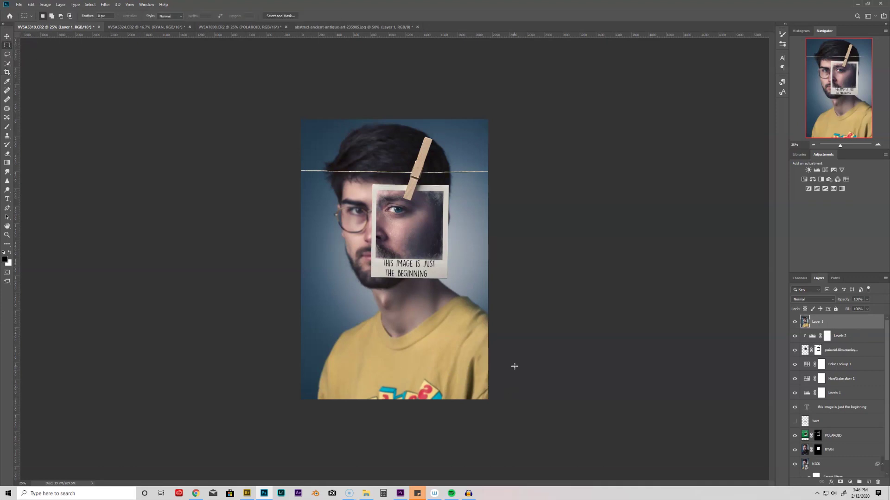
pyautogui.moveTo(501, 367); pyautogui.dragTo(278, 426)
pyautogui.hotkey('ctrl', 't')
pyautogui.moveTo(394, 401); pyautogui.dragTo(398, 410)
pyautogui.press('Return')
pyautogui.hotkey('ctrl', 'd')
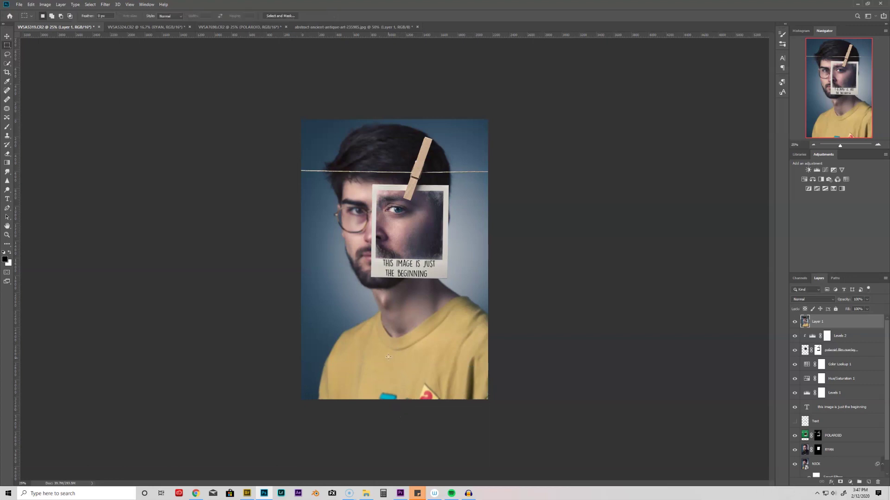
# Remove the two remaining pieces of shirt graphic along the bottom edge with an enlarged Spot Healing Brush
pyautogui.hotkey('ctrl', '+')
pyautogui.hotkey('ctrl', '+')
pyautogui.press('h')
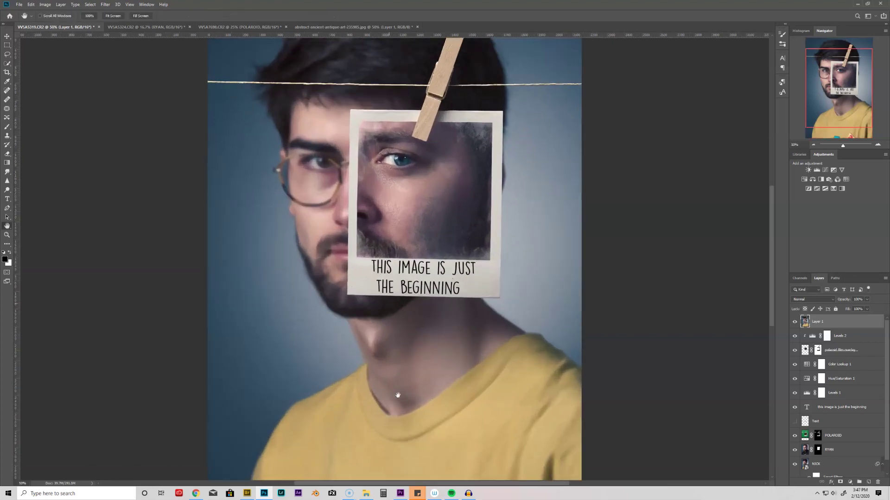
pyautogui.moveTo(397, 394); pyautogui.dragTo(409, 178)
pyautogui.press('j')
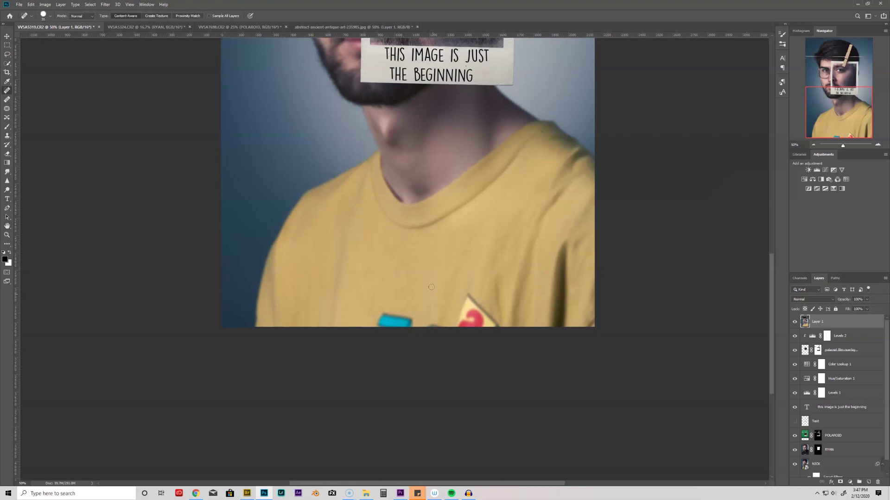
pyautogui.press(']')
pyautogui.press(']')
pyautogui.press(']')
pyautogui.press(']')
pyautogui.press(']')
pyautogui.moveTo(468, 297)
pyautogui.mouseDown()
pyautogui.moveTo(465, 320)
pyautogui.moveTo(481, 306)
pyautogui.moveTo(491, 333)
pyautogui.mouseUp()
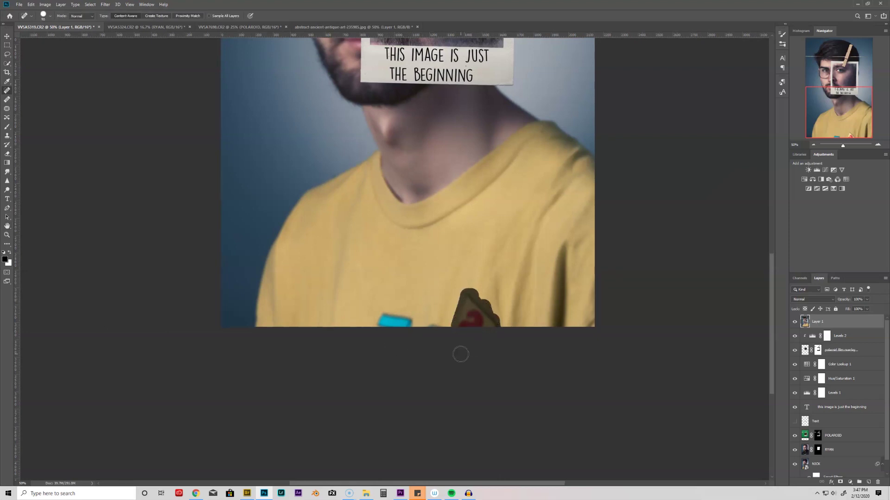
pyautogui.moveTo(436, 330)
pyautogui.mouseDown()
pyautogui.moveTo(381, 325)
pyautogui.moveTo(400, 324)
pyautogui.mouseUp()
pyautogui.hotkey('ctrl', '-')
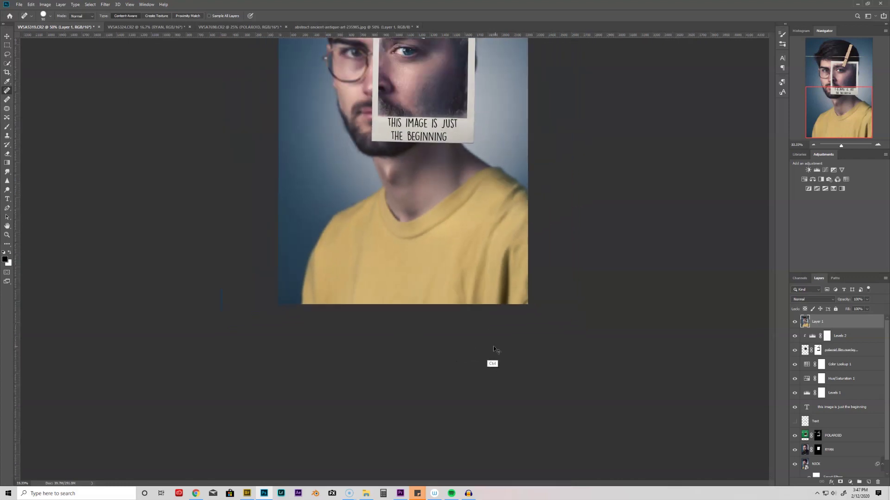
pyautogui.hotkey('ctrl', '-')
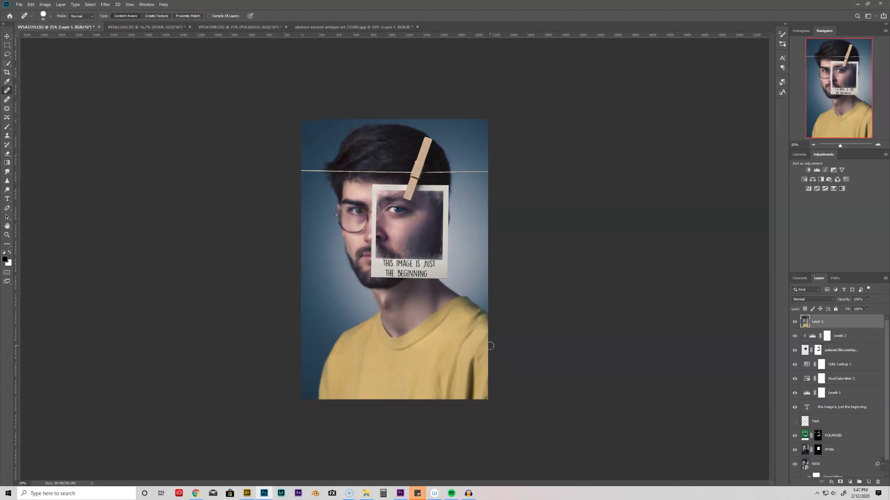